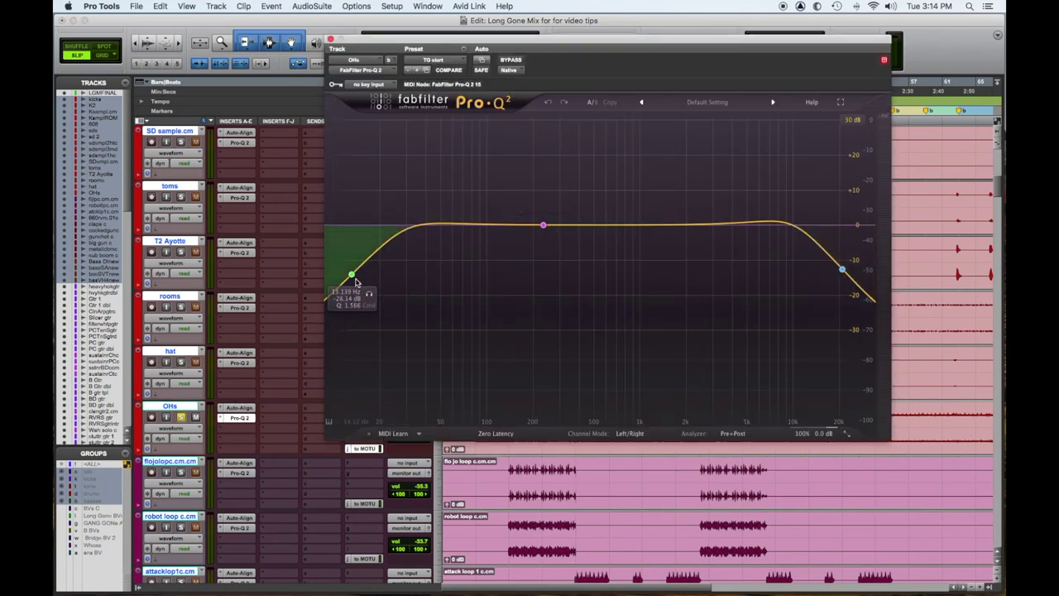
Raise the low-shelf cut on the OHs equalizer to just under 30 Hz while auditioning that band.
{"action": "left_click", "coordinate": [369, 296]}
{"action": "key", "text": "space"}
{"action": "left_click_drag", "start_coordinate": [370, 296], "coordinate": [426, 298]}
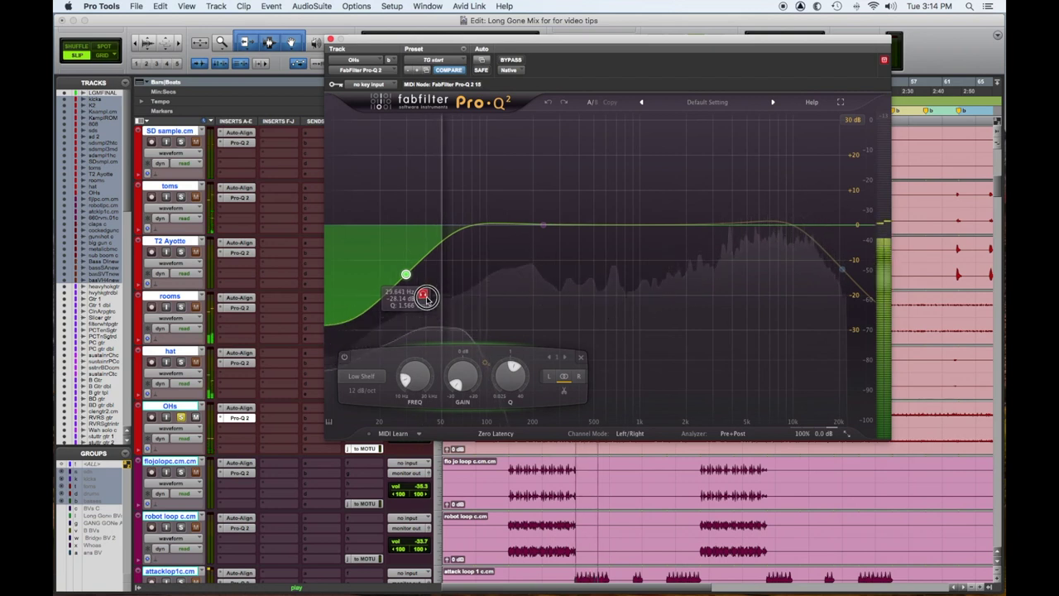
{"action": "left_click_drag", "start_coordinate": [427, 300], "coordinate": [427, 299]}
{"action": "key", "text": "space"}
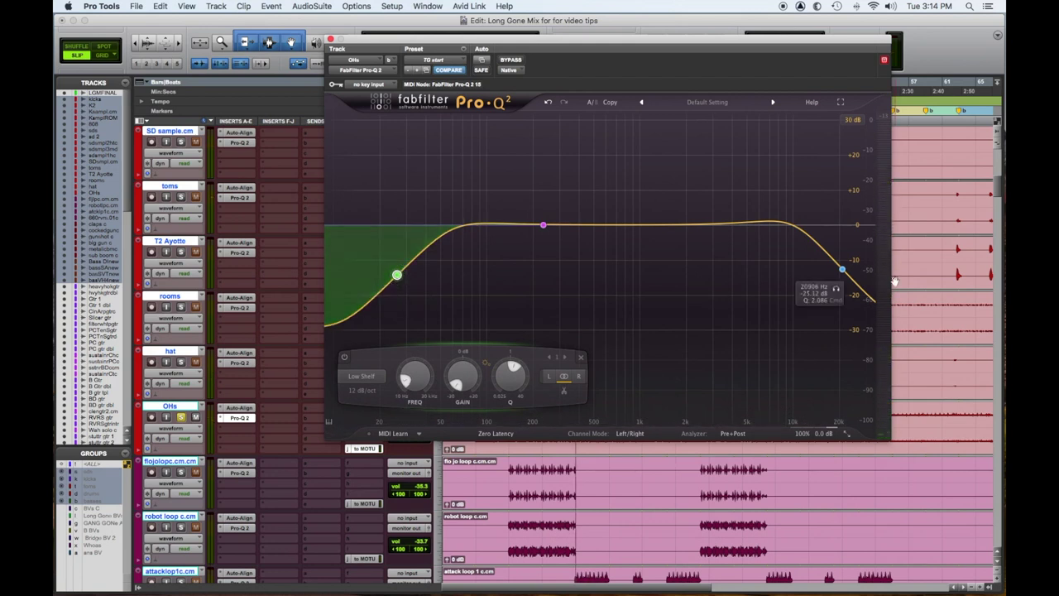
Audition the high-shelf cut on the OHs equalizer and move its frequency to about 25 kHz.
{"action": "key", "text": "space"}
{"action": "left_click_drag", "start_coordinate": [838, 289], "coordinate": [832, 290]}
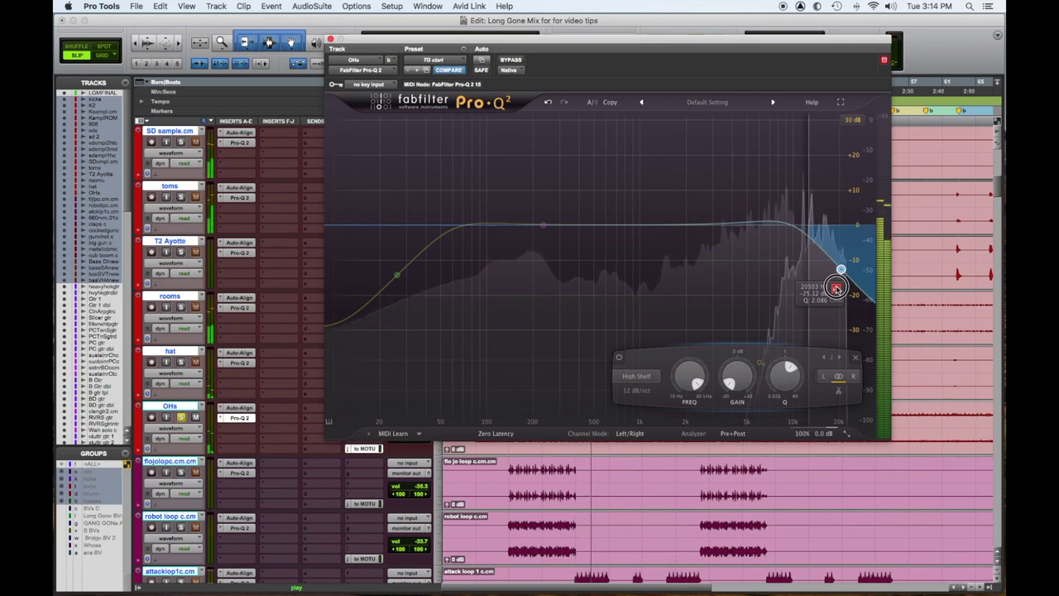
{"action": "left_click_drag", "start_coordinate": [838, 285], "coordinate": [852, 283]}
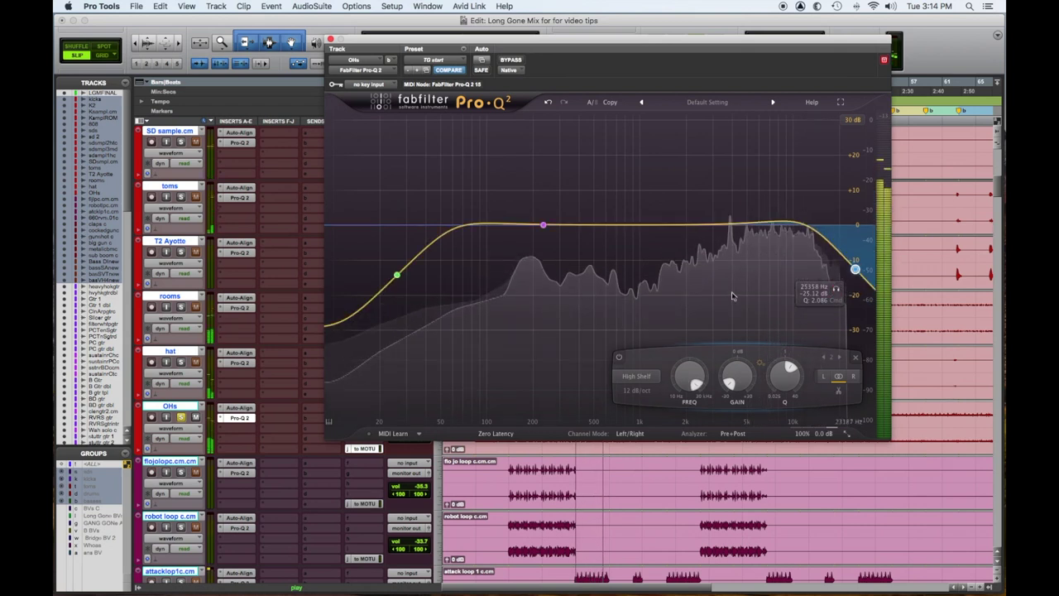
{"action": "key", "text": "space"}
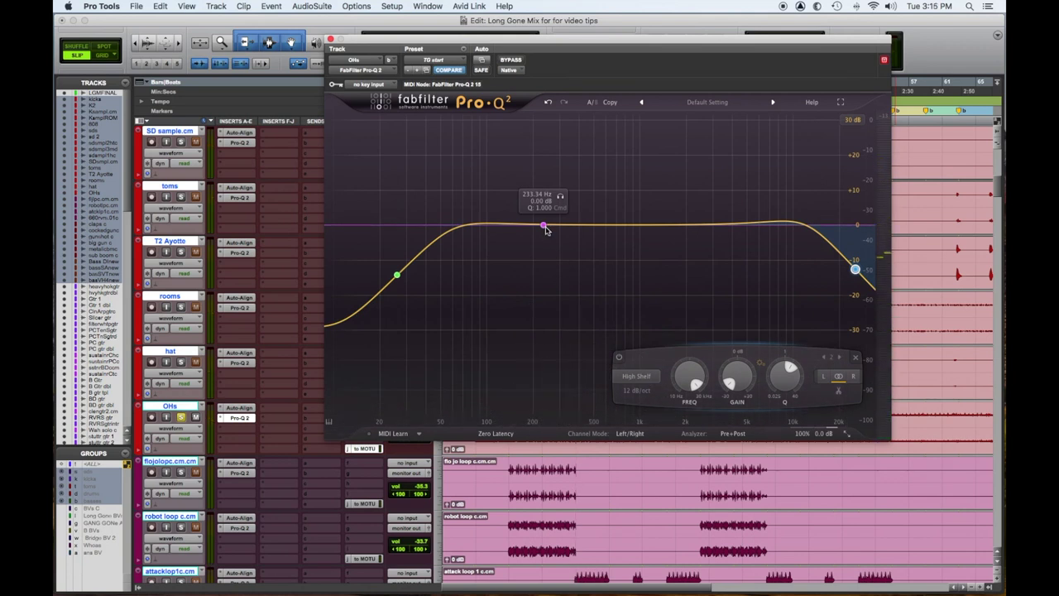
Boost the OHs mid bell by about 22 dB, narrow its Q to about 5, and sweep it to about 250 Hz during playback.
{"action": "key", "text": "space"}
{"action": "left_click_drag", "start_coordinate": [545, 231], "coordinate": [544, 154]}
{"action": "left_click_drag", "start_coordinate": [590, 369], "coordinate": [582, 354]}
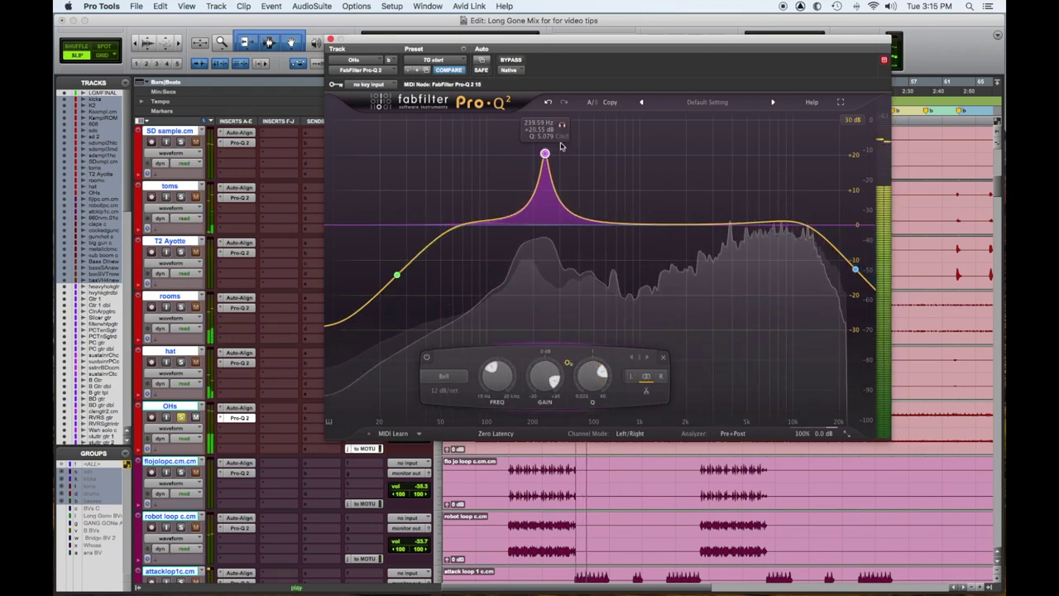
{"action": "mouse_move", "coordinate": [545, 154]}
{"action": "left_mouse_down"}
{"action": "mouse_move", "coordinate": [565, 149]}
{"action": "mouse_move", "coordinate": [547, 147]}
{"action": "left_mouse_up"}
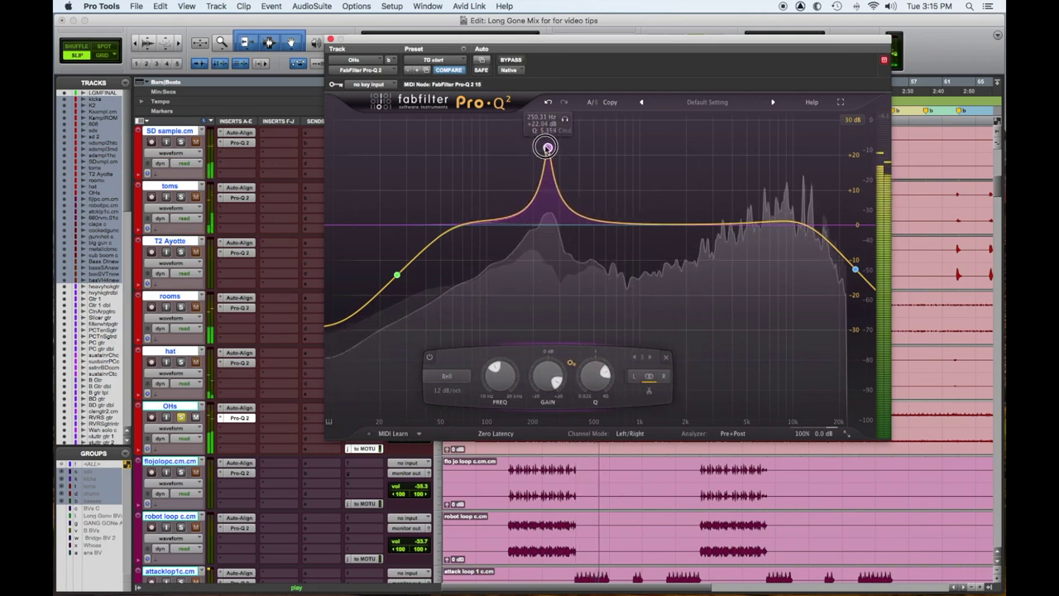
Set the OHs mid bell's gain to about -3 dB and compare the equalizer with its bypassed sound.
{"action": "left_click_drag", "start_coordinate": [548, 378], "coordinate": [535, 458]}
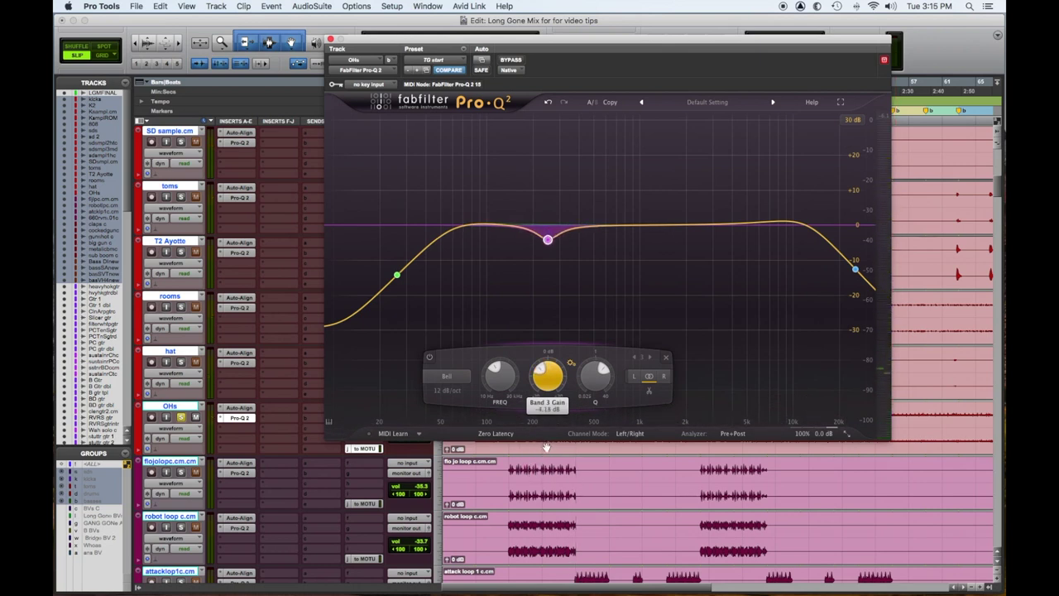
{"action": "key", "text": "space"}
{"action": "scroll", "coordinate": [546, 376], "scroll_direction": "up", "scroll_amount": 5}
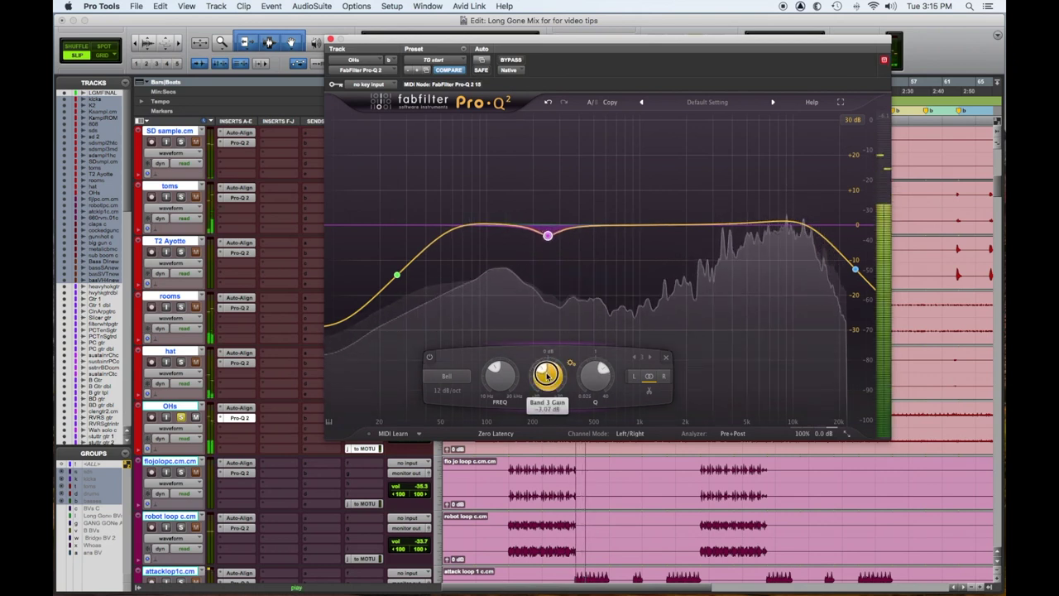
{"action": "left_click", "coordinate": [515, 61]}
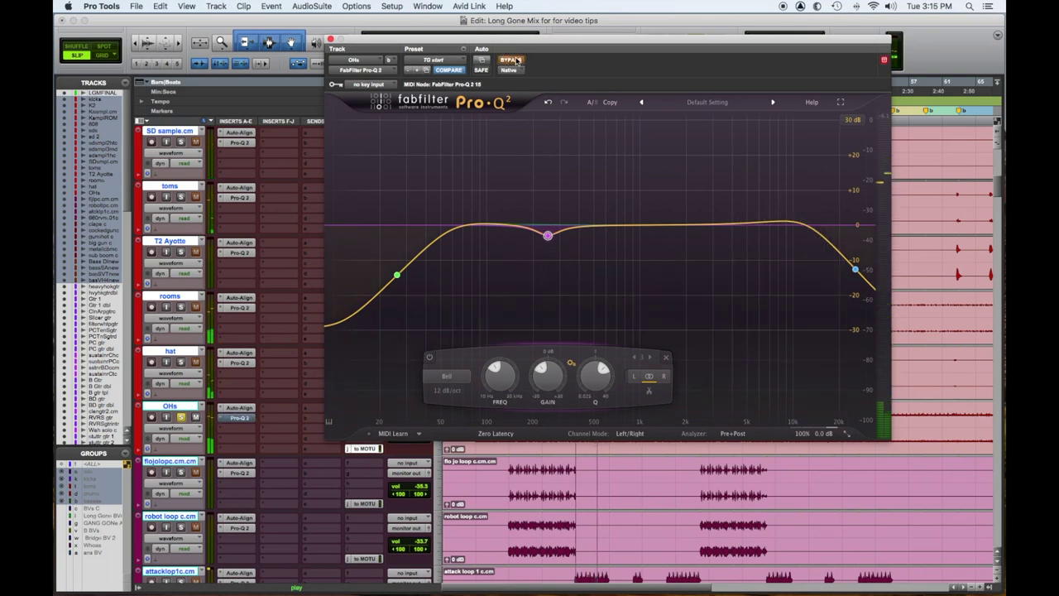
{"action": "left_click", "coordinate": [515, 60]}
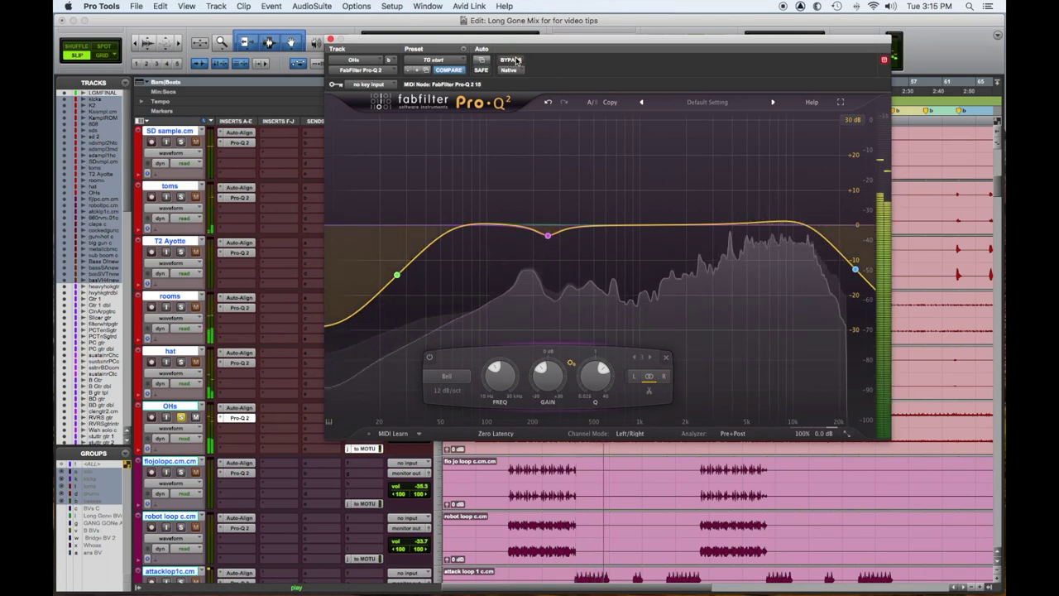
Solo rooms instead of OHs and set its Pro-Q 2 low shelf to about 30 Hz and high shelf to about 13 kHz.
{"action": "key", "text": "super+w"}
{"action": "left_click", "coordinate": [181, 418]}
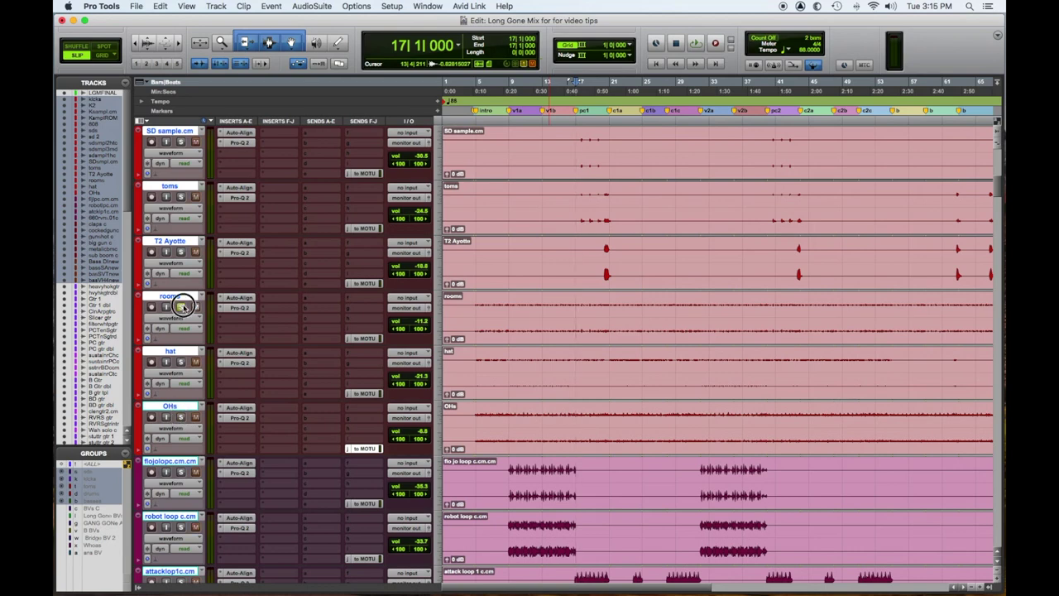
{"action": "left_click", "coordinate": [239, 308]}
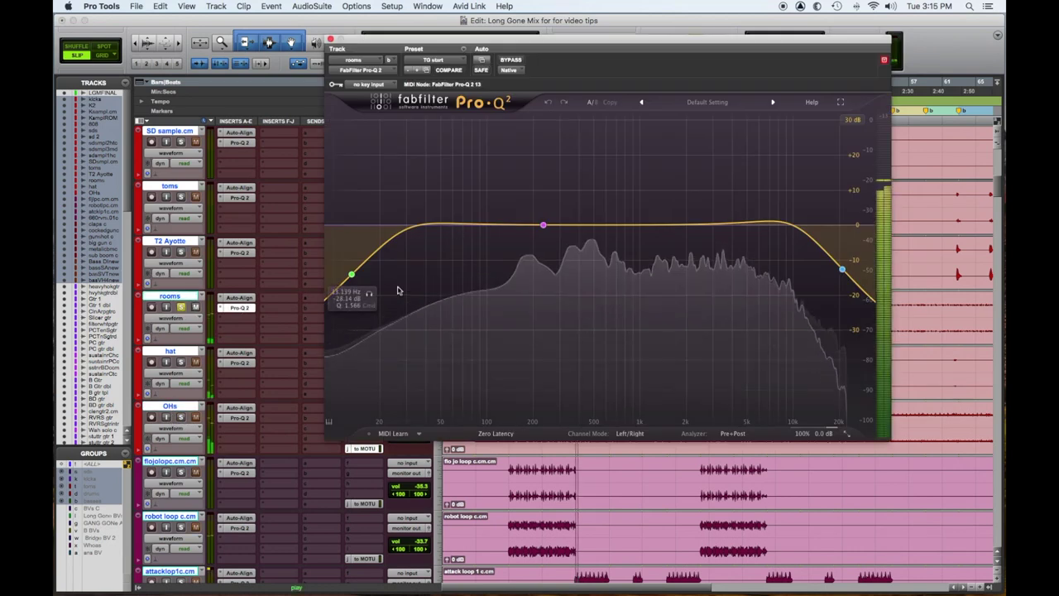
{"action": "left_click_drag", "start_coordinate": [372, 298], "coordinate": [433, 303]}
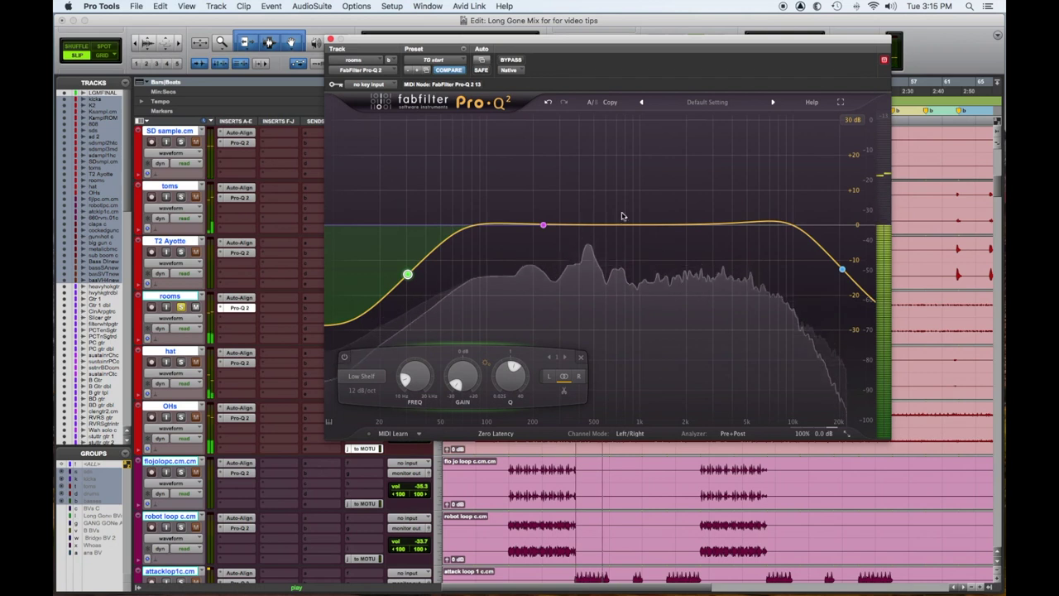
{"action": "left_click_drag", "start_coordinate": [836, 289], "coordinate": [805, 298]}
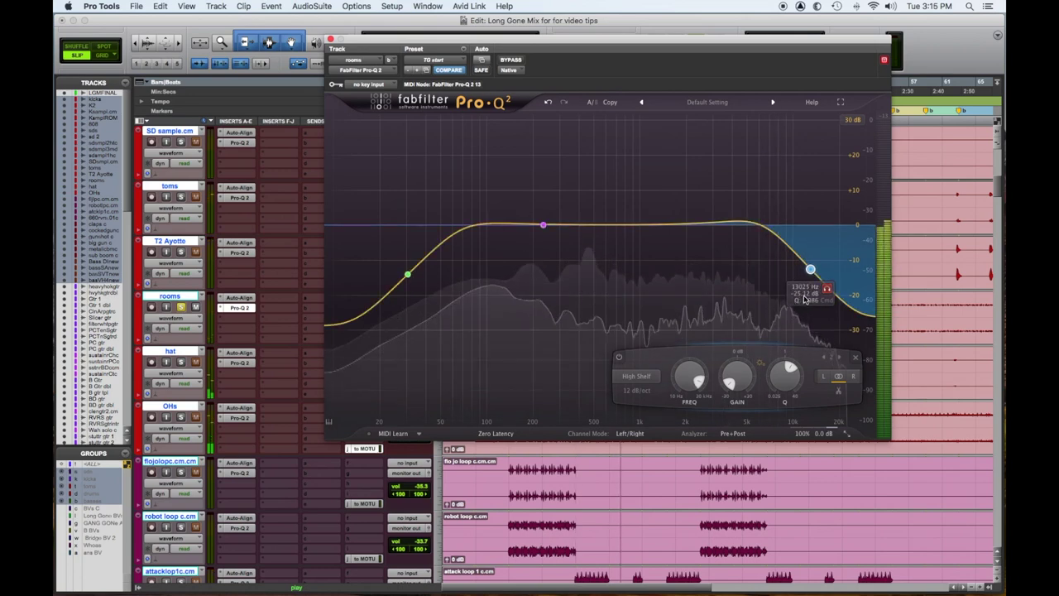
Sweep a narrow boost on the rooms mid bell to about 300 Hz with Q about 8, then cut its gain to about -5 dB.
{"action": "left_click_drag", "start_coordinate": [543, 226], "coordinate": [555, 163]}
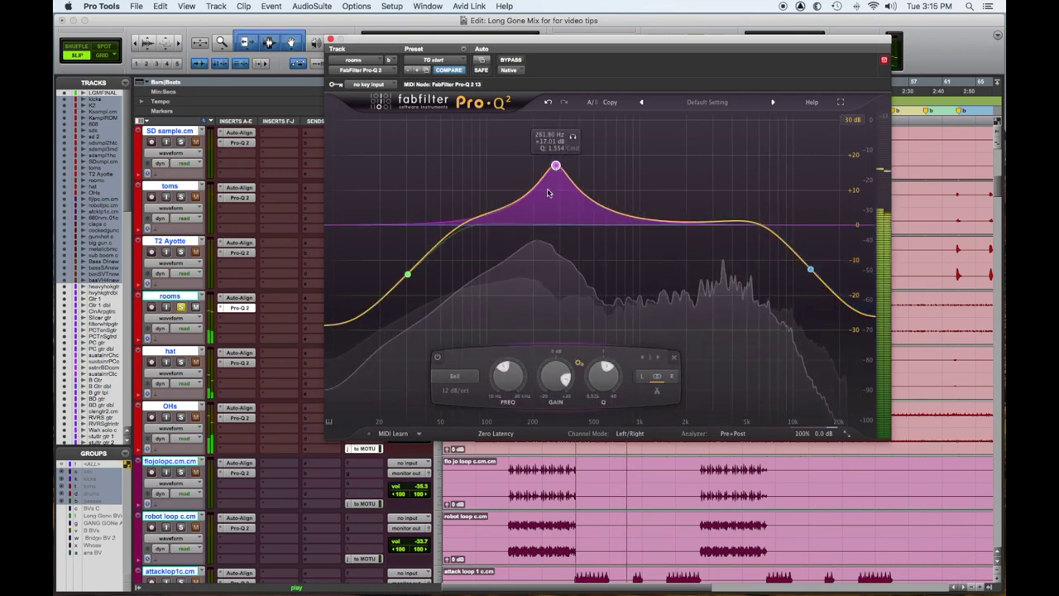
{"action": "left_click_drag", "start_coordinate": [596, 372], "coordinate": [603, 346]}
{"action": "mouse_move", "coordinate": [555, 158]}
{"action": "left_mouse_down"}
{"action": "mouse_move", "coordinate": [541, 138]}
{"action": "mouse_move", "coordinate": [559, 138]}
{"action": "left_mouse_up"}
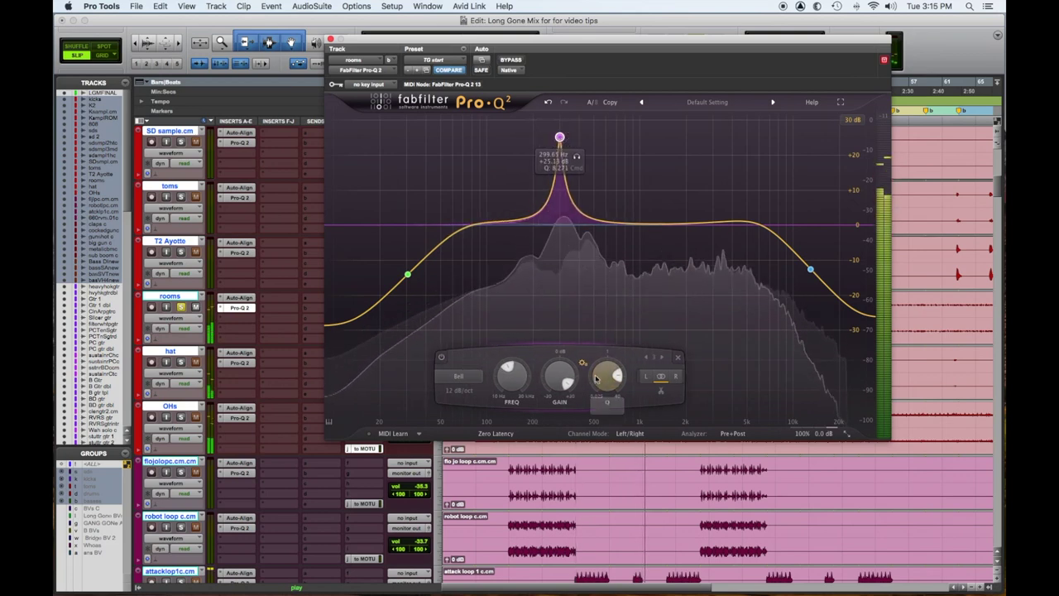
{"action": "left_click_drag", "start_coordinate": [560, 377], "coordinate": [546, 458]}
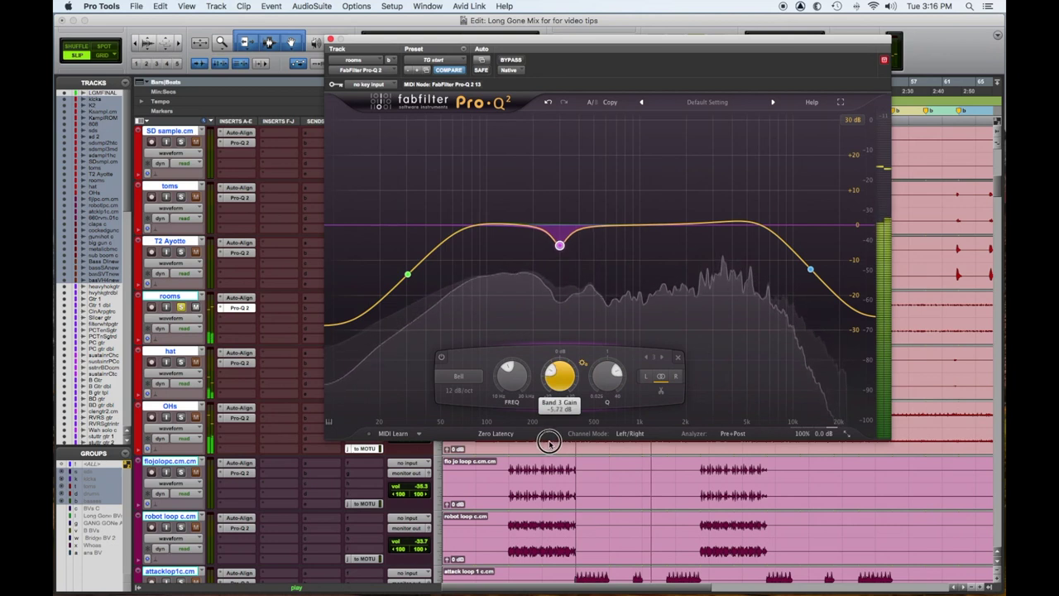
{"action": "left_click_drag", "start_coordinate": [550, 436], "coordinate": [550, 436]}
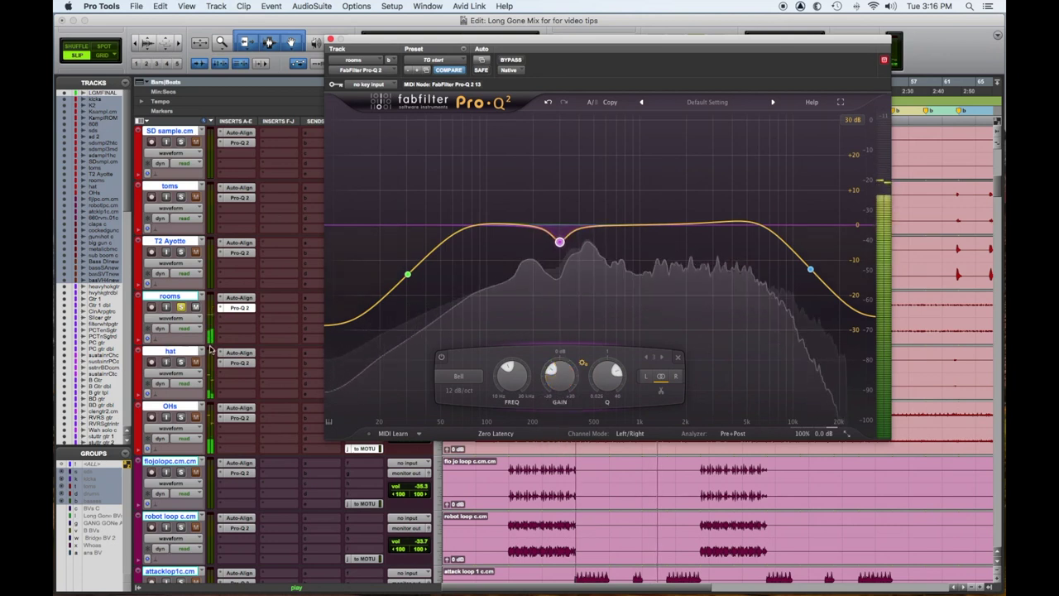
Audition OHs together with rooms, then solo only the hat track and open its Pro-Q 2 equalizer.
{"action": "left_click", "coordinate": [180, 418]}
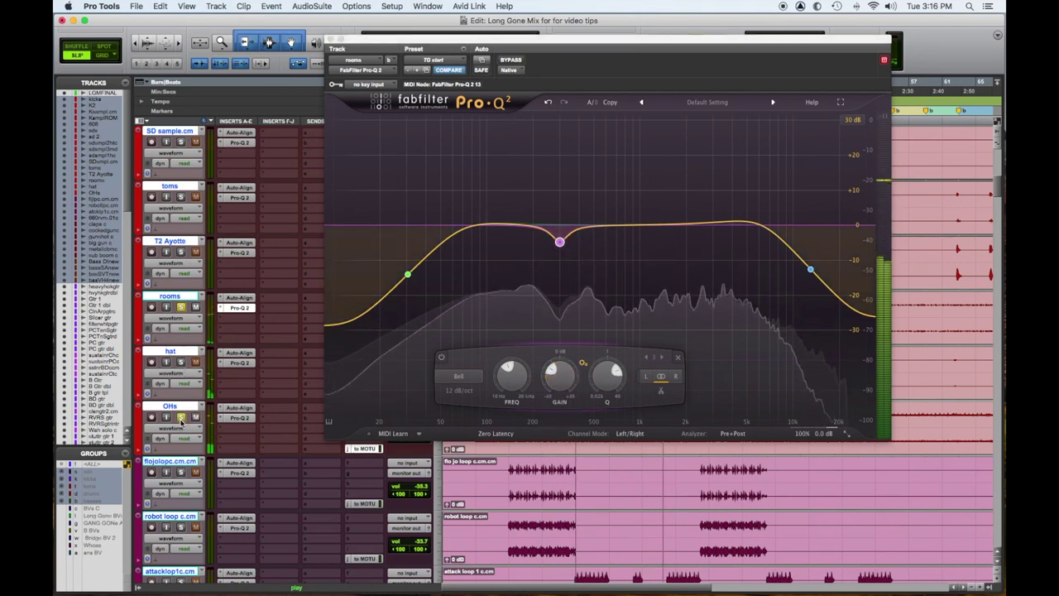
{"action": "left_click", "coordinate": [182, 307]}
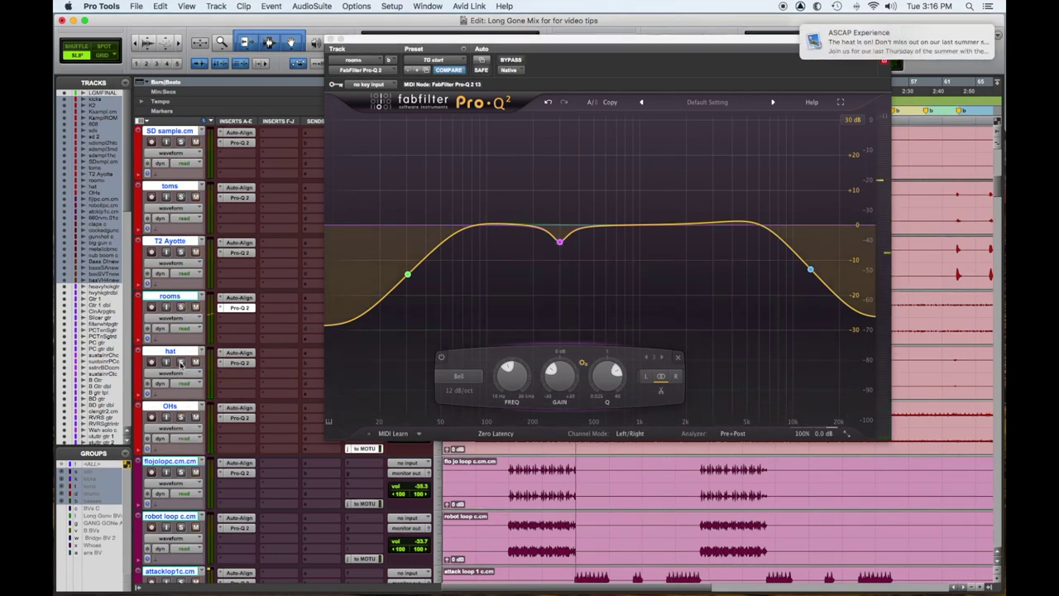
{"action": "left_click", "coordinate": [239, 363]}
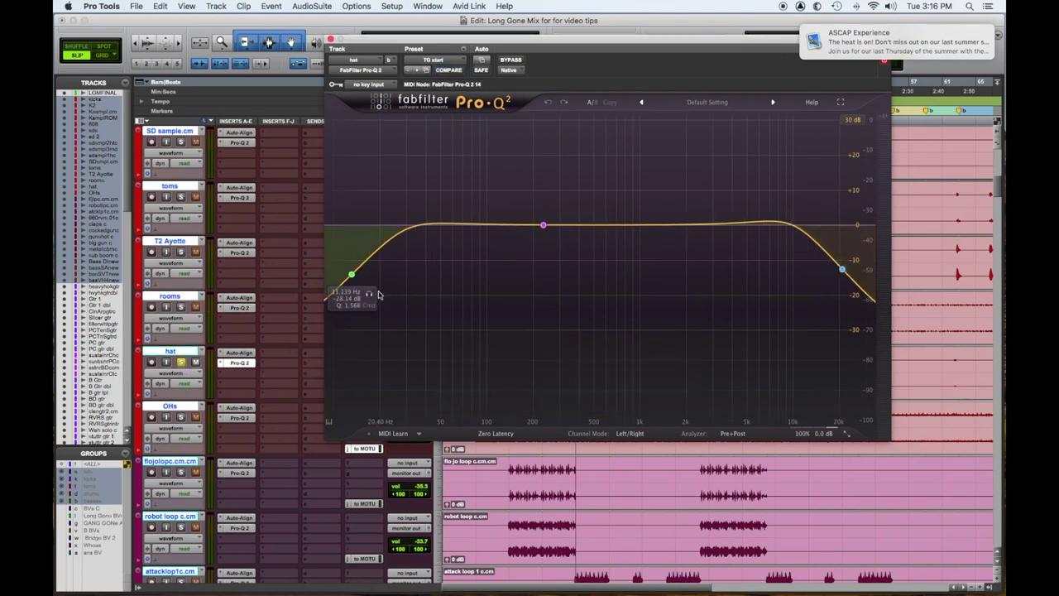
Set the hat equalizer's low shelf to about 163 Hz and its high shelf to about 17 kHz.
{"action": "left_click_drag", "start_coordinate": [372, 298], "coordinate": [541, 304]}
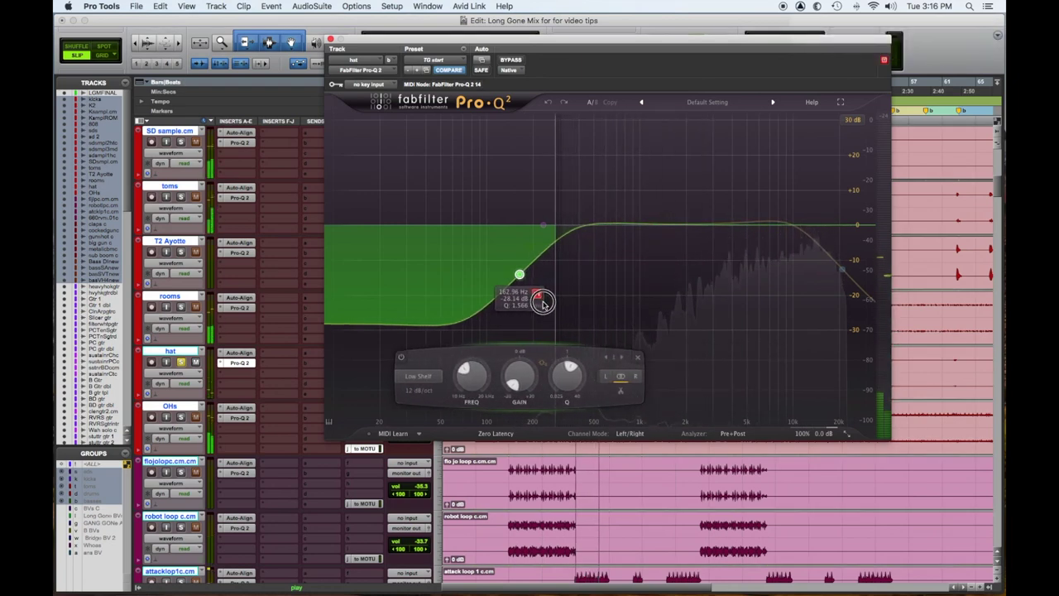
{"action": "left_click_drag", "start_coordinate": [842, 279], "coordinate": [822, 295]}
Boost the hat mid bell by about 26 dB, narrow its Q to nearly 5, and sweep it to about 950 Hz.
{"action": "left_click_drag", "start_coordinate": [545, 226], "coordinate": [628, 144]}
{"action": "left_click_drag", "start_coordinate": [667, 375], "coordinate": [670, 368]}
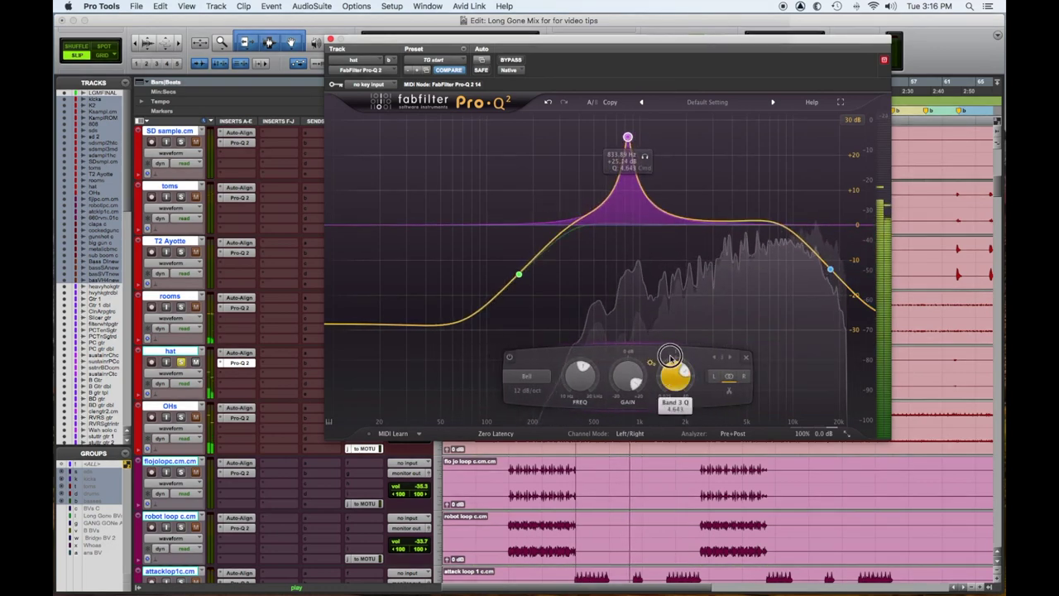
{"action": "left_click_drag", "start_coordinate": [628, 144], "coordinate": [638, 132]}
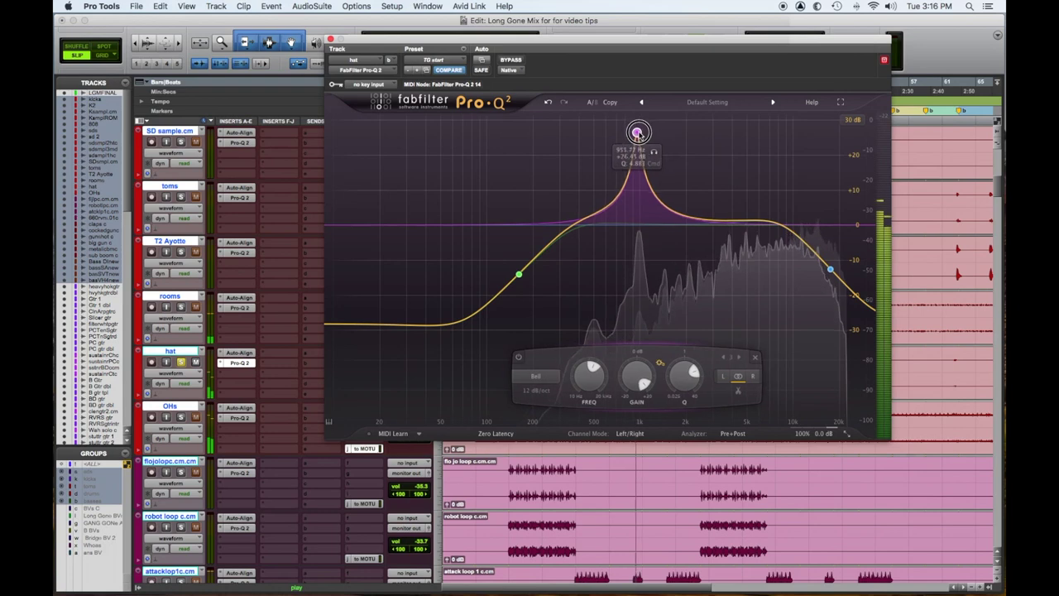
Cut the hat mid bell's gain to about -4 dB, widen its Q to about 2.5, and stop playback.
{"action": "left_click_drag", "start_coordinate": [647, 411], "coordinate": [622, 450]}
{"action": "left_click_drag", "start_coordinate": [686, 376], "coordinate": [685, 380]}
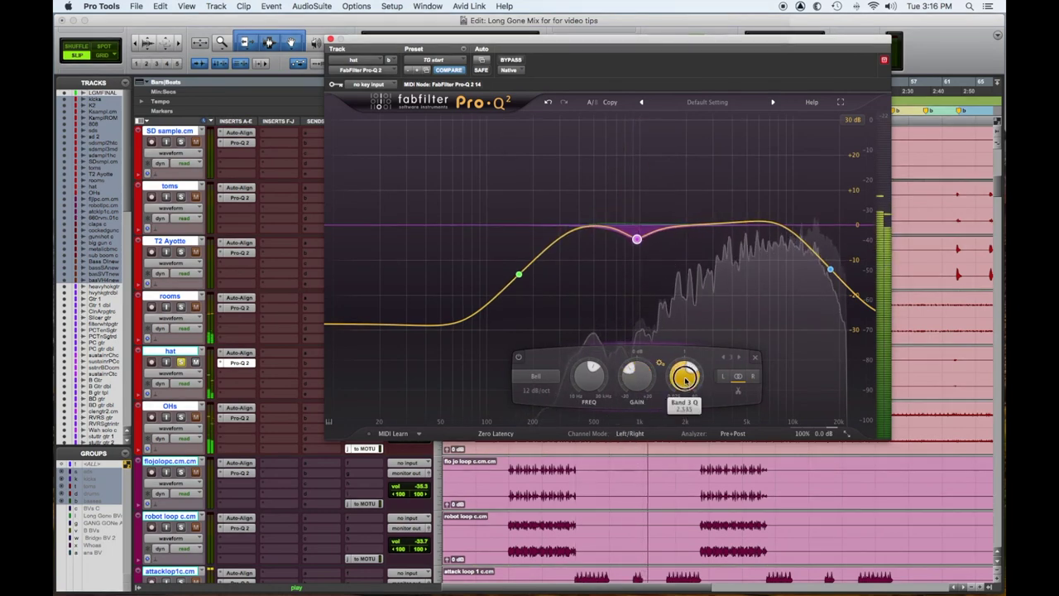
{"action": "key", "text": "space"}
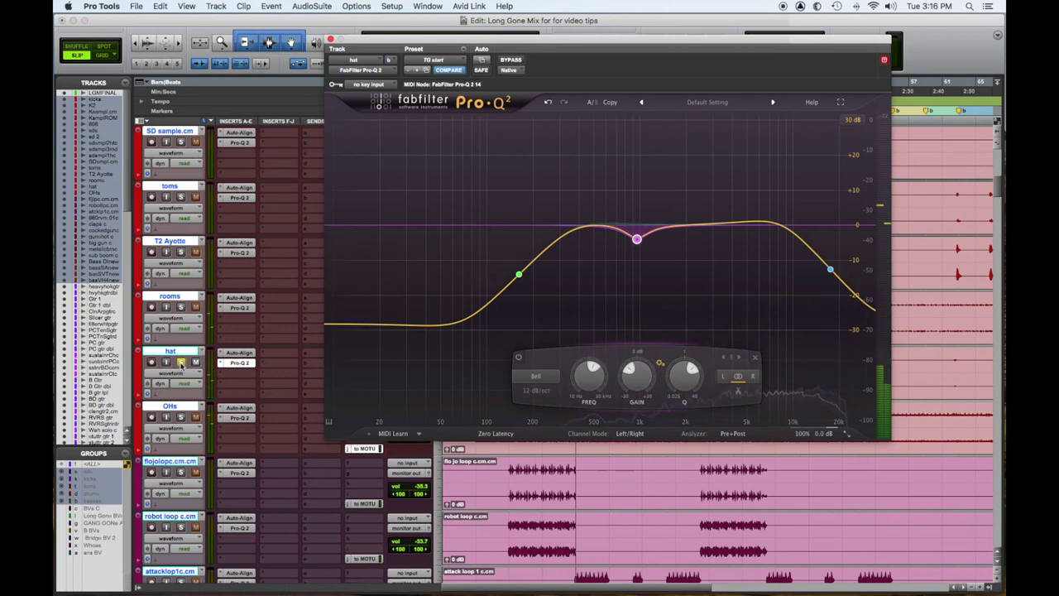
Solo kicks instead of hat and set its Pro-Q 2 low shelf to about 15 Hz and high shelf to about 13 kHz.
{"action": "left_click", "coordinate": [180, 362]}
{"action": "scroll", "coordinate": [284, 347], "scroll_direction": "up", "scroll_amount": 10}
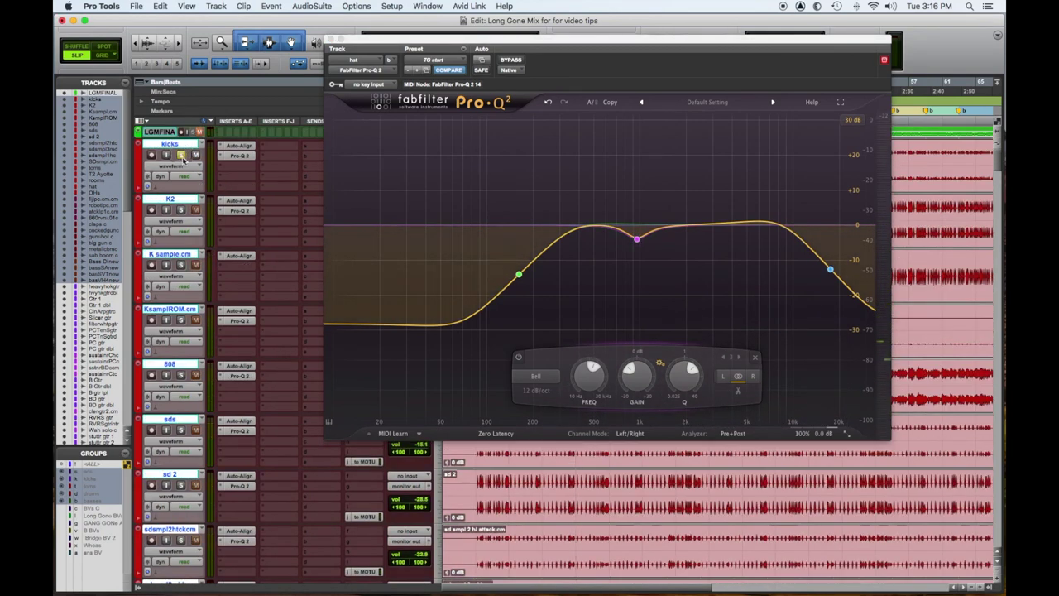
{"action": "left_click", "coordinate": [233, 156]}
{"action": "key", "text": "space"}
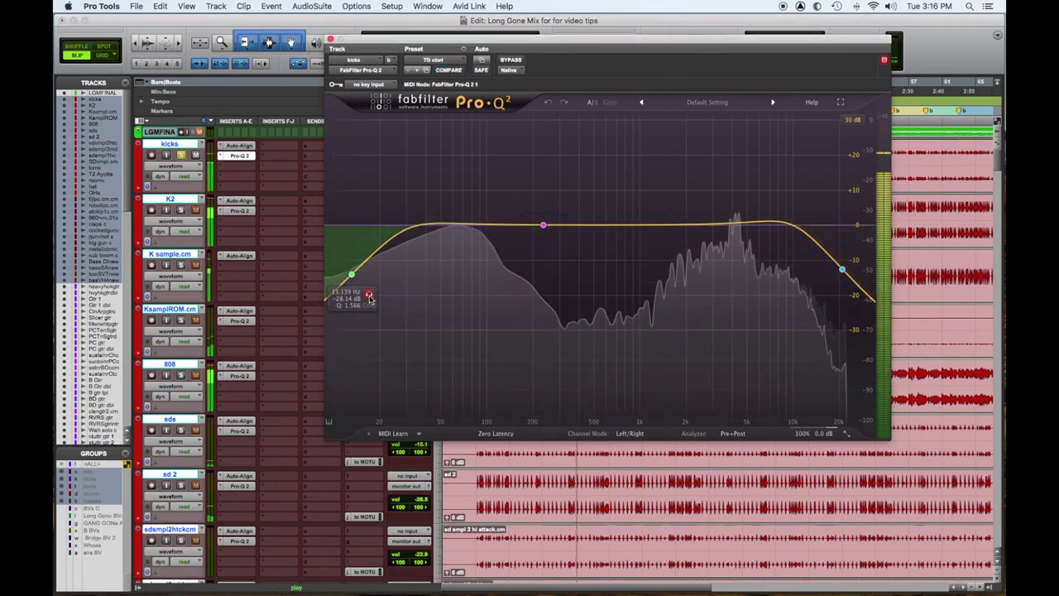
{"action": "mouse_move", "coordinate": [386, 300]}
{"action": "left_mouse_down"}
{"action": "mouse_move", "coordinate": [407, 302]}
{"action": "mouse_move", "coordinate": [382, 304]}
{"action": "left_mouse_up"}
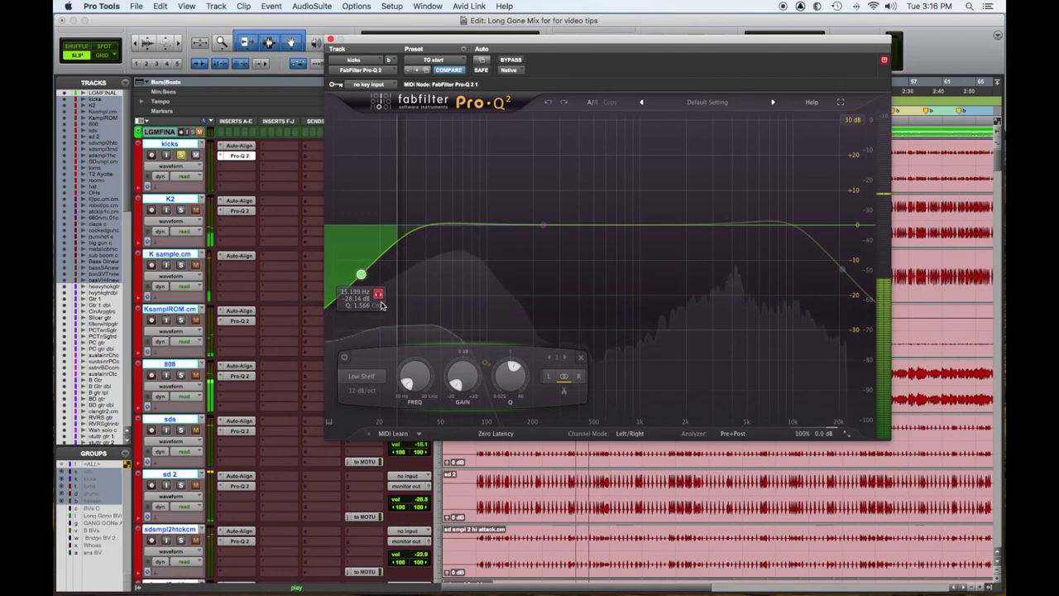
{"action": "mouse_move", "coordinate": [841, 291]}
{"action": "left_mouse_down"}
{"action": "mouse_move", "coordinate": [782, 297]}
{"action": "mouse_move", "coordinate": [799, 301]}
{"action": "left_mouse_up"}
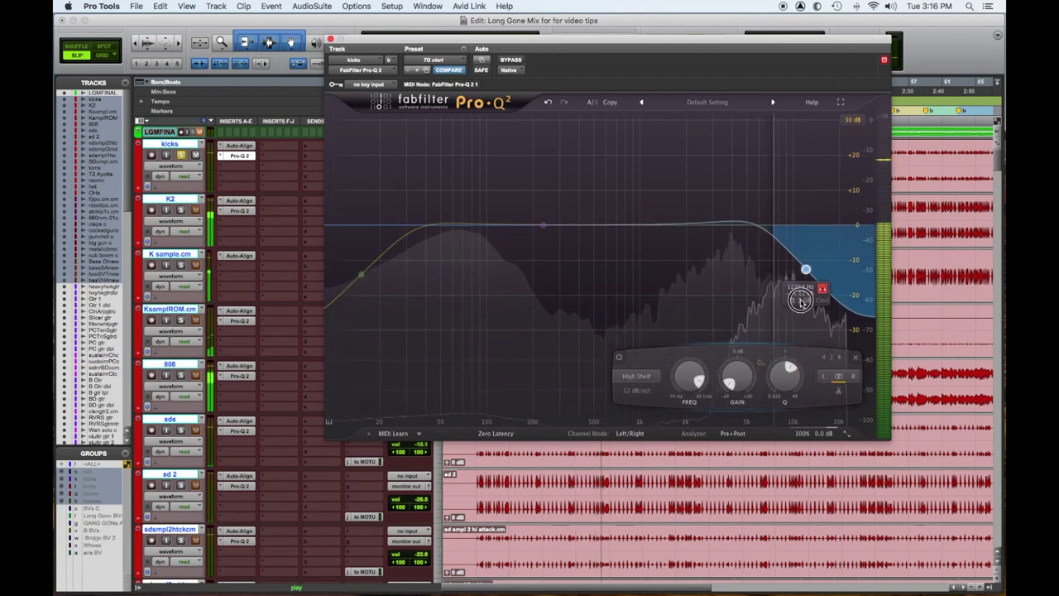
Sweep a narrow boost on the kicks mid bell to about 280 Hz, then cut its gain to about -5 dB.
{"action": "left_click_drag", "start_coordinate": [537, 225], "coordinate": [553, 138]}
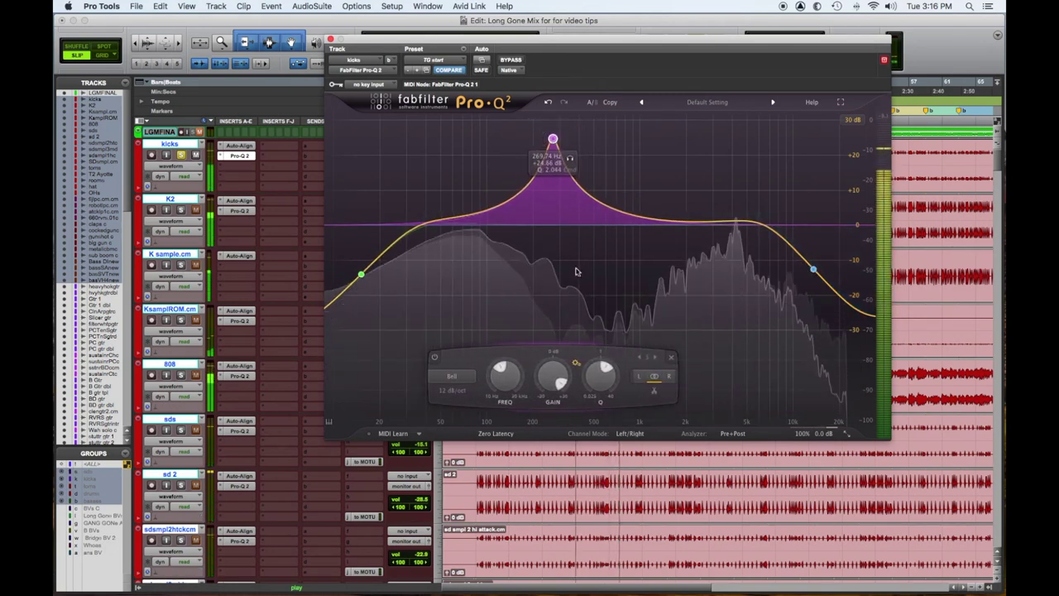
{"action": "left_click_drag", "start_coordinate": [595, 392], "coordinate": [597, 369]}
{"action": "mouse_move", "coordinate": [555, 133]}
{"action": "left_mouse_down"}
{"action": "mouse_move", "coordinate": [513, 136]}
{"action": "mouse_move", "coordinate": [557, 135]}
{"action": "left_mouse_up"}
{"action": "left_click_drag", "start_coordinate": [559, 391], "coordinate": [551, 447]}
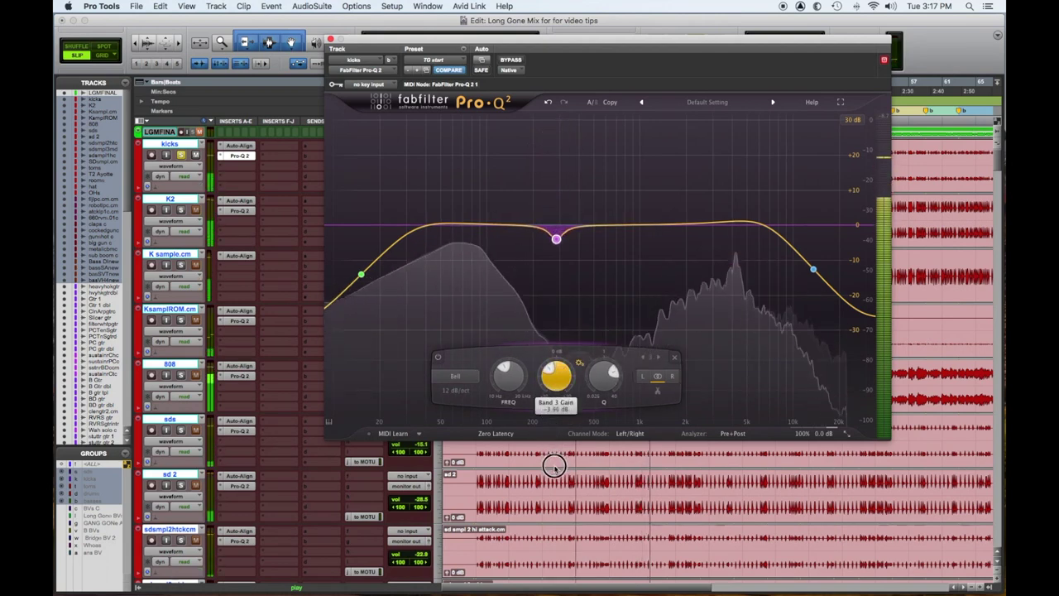
{"action": "key", "text": "space"}
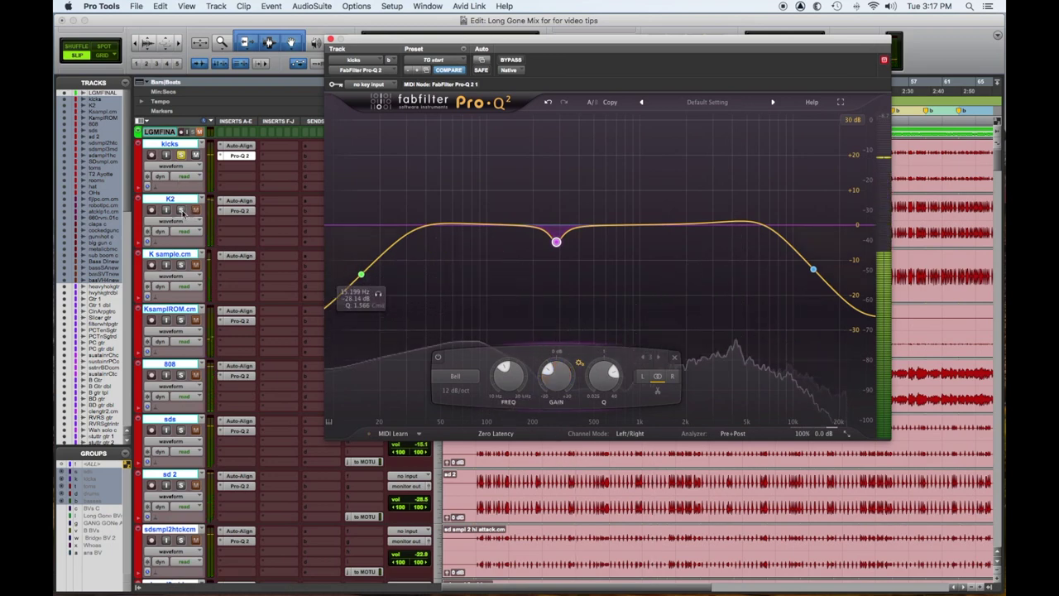
Move the solo from the kicks track to K2.
{"action": "left_click", "coordinate": [181, 209]}
{"action": "left_click", "coordinate": [182, 156]}
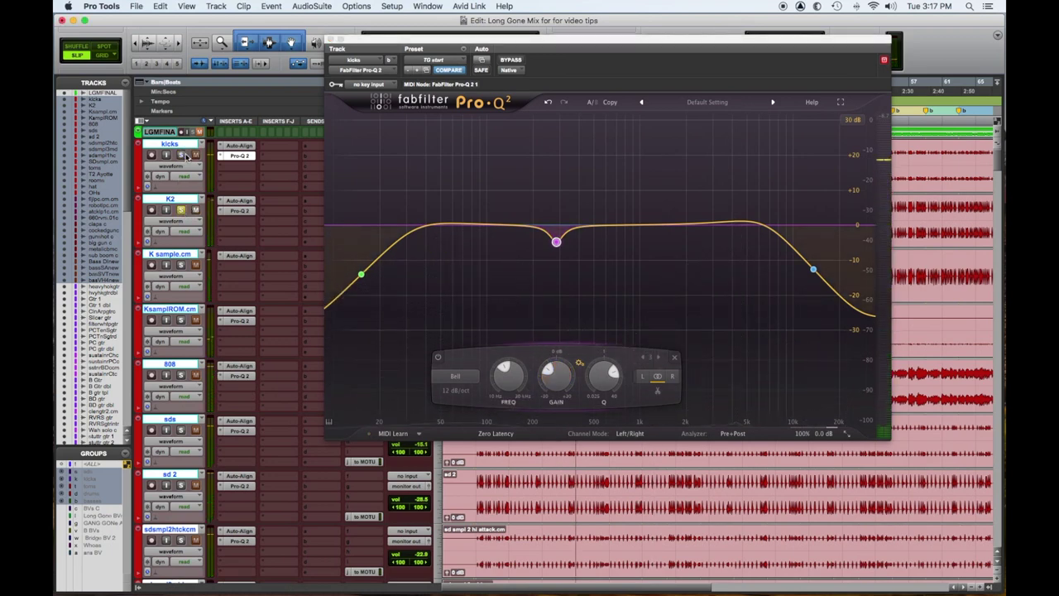
Set the low shelf of K2's Pro-Q 2 to about 20 Hz and its high shelf to about 15 kHz.
{"action": "left_click", "coordinate": [240, 211]}
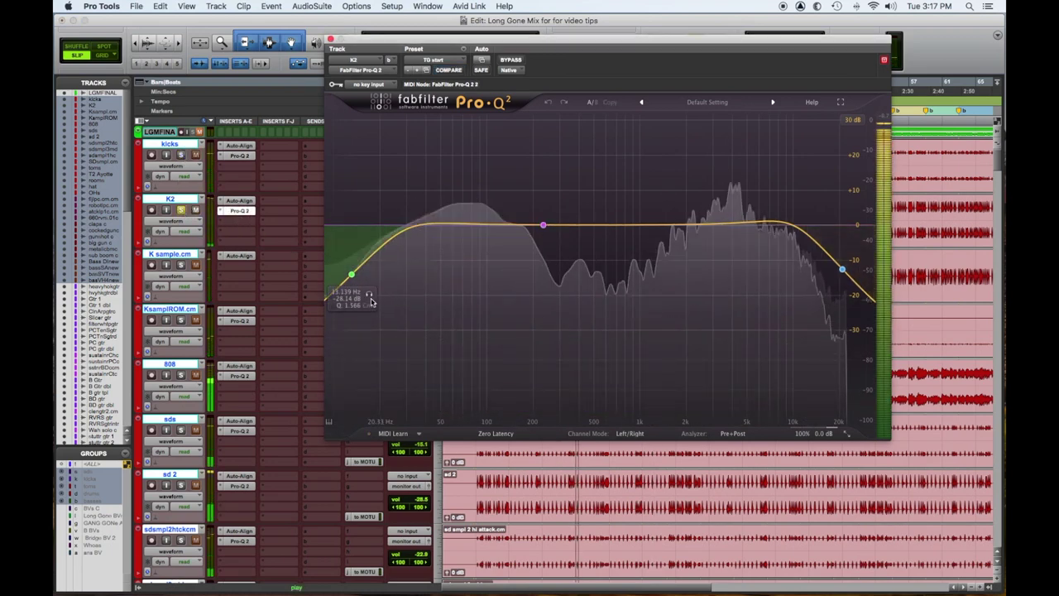
{"action": "left_click_drag", "start_coordinate": [370, 299], "coordinate": [401, 304]}
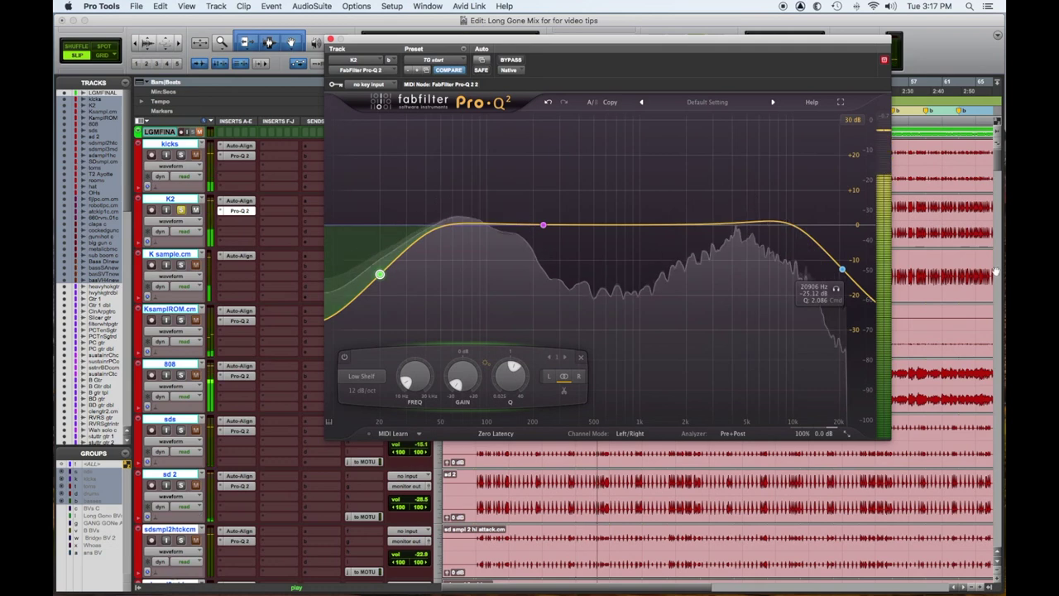
{"action": "left_click_drag", "start_coordinate": [840, 292], "coordinate": [816, 293]}
Check the K2 mid bell with a narrow boost, cut its gain to about -5 dB, and stop playback.
{"action": "left_click_drag", "start_coordinate": [543, 224], "coordinate": [543, 167]}
{"action": "scroll", "coordinate": [542, 167], "scroll_direction": "up", "scroll_amount": 2}
{"action": "left_click_drag", "start_coordinate": [580, 375], "coordinate": [534, 447]}
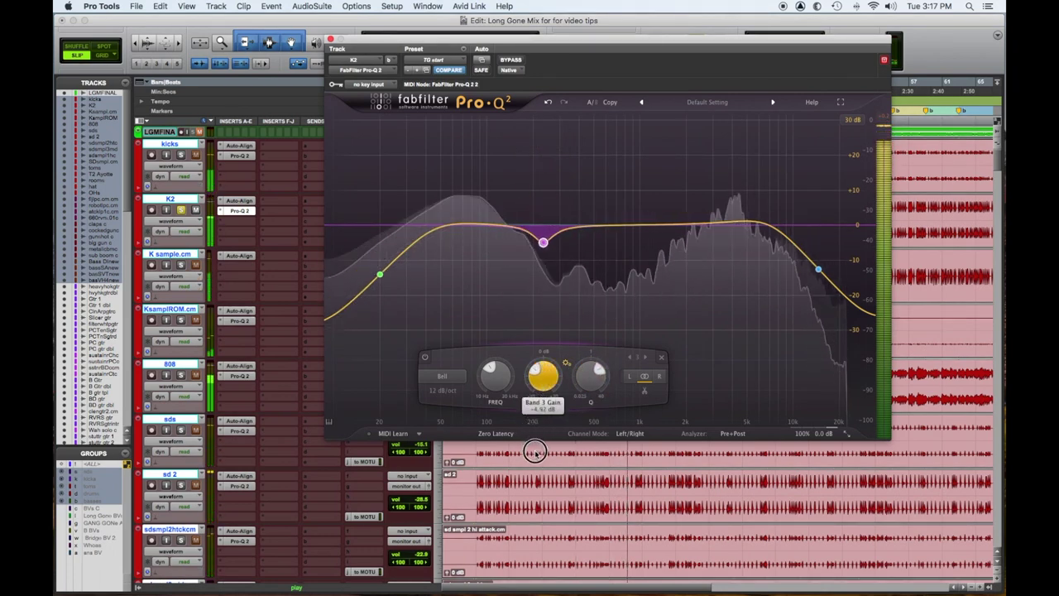
{"action": "key", "text": "space"}
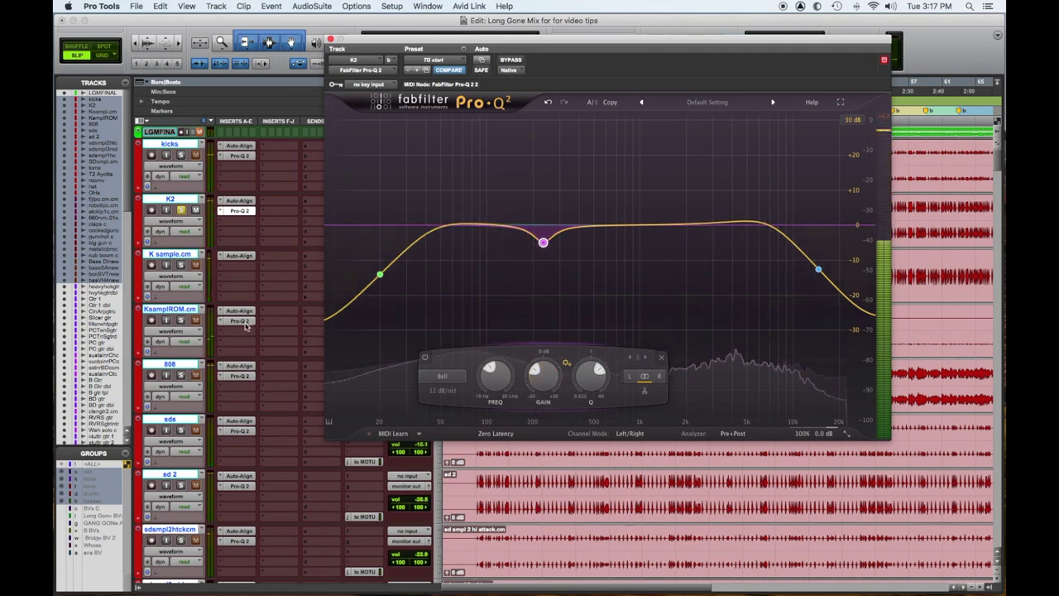
Solo K sample instead of K2 and set its Pro-Q 2 low shelf to about 17 Hz and high shelf to about 11 kHz.
{"action": "left_click", "coordinate": [181, 264]}
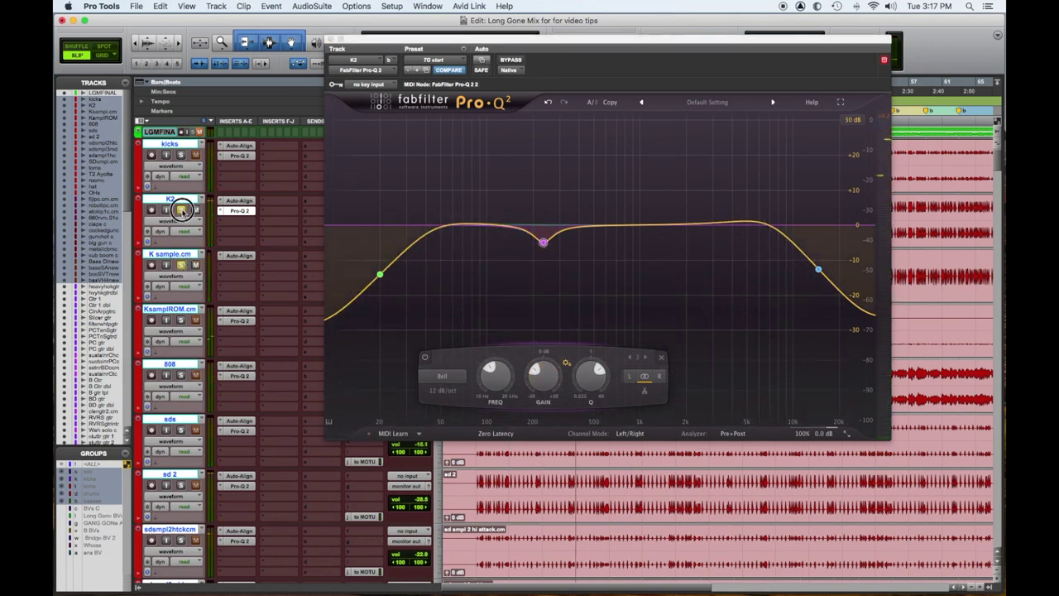
{"action": "left_click", "coordinate": [222, 265]}
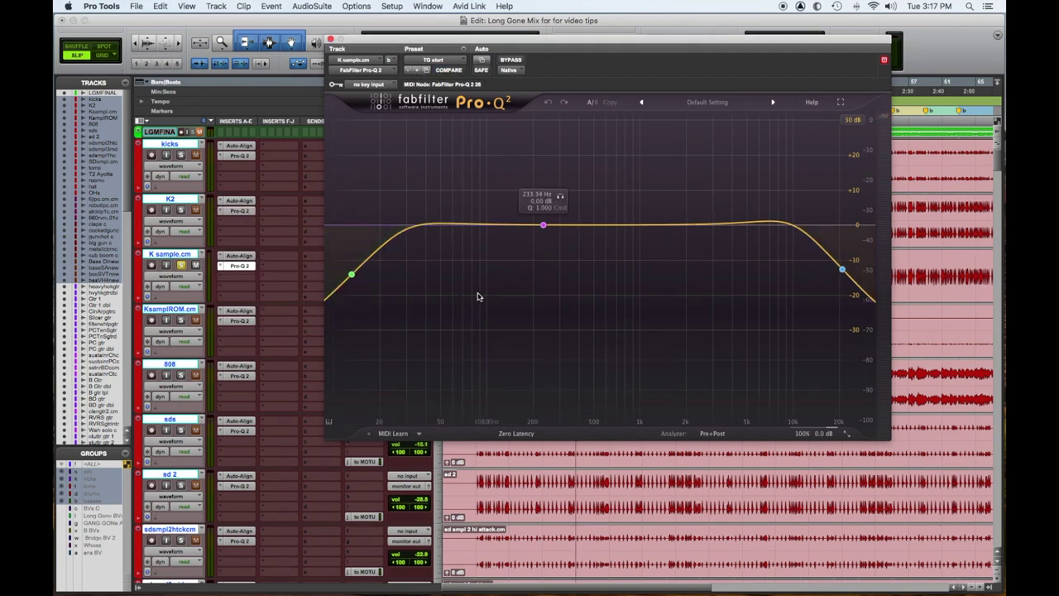
{"action": "key", "text": "space"}
{"action": "left_click_drag", "start_coordinate": [371, 295], "coordinate": [413, 298]}
{"action": "left_click_drag", "start_coordinate": [409, 298], "coordinate": [388, 297]}
{"action": "left_click_drag", "start_coordinate": [835, 290], "coordinate": [787, 295]}
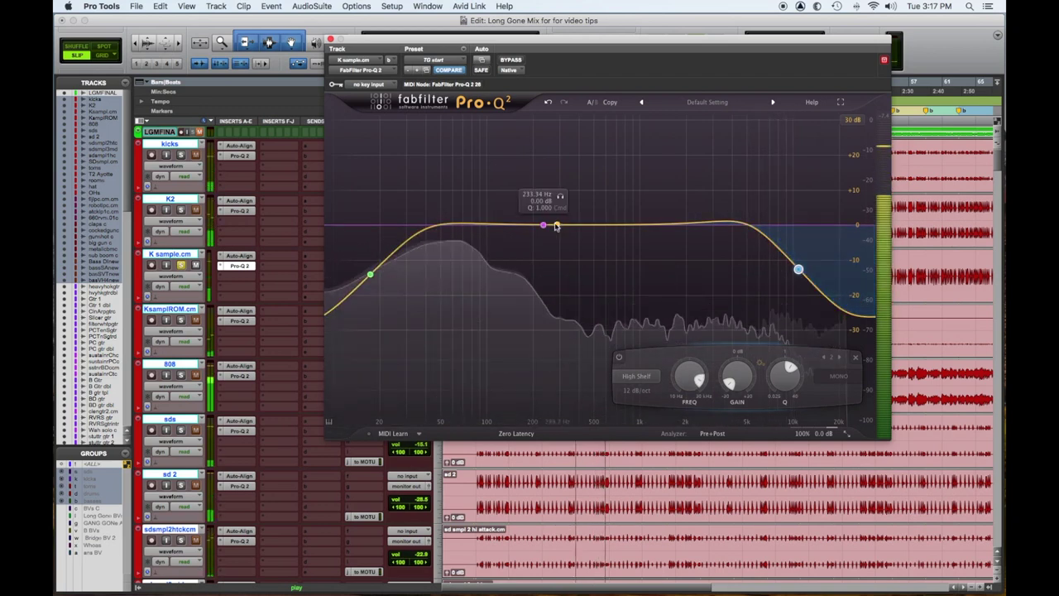
Sweep a narrow boost on the K sample mid bell to about 265 Hz, then cut its gain to about -5.7 dB.
{"action": "left_click_drag", "start_coordinate": [543, 226], "coordinate": [544, 170]}
{"action": "left_click_drag", "start_coordinate": [589, 379], "coordinate": [587, 358]}
{"action": "mouse_move", "coordinate": [544, 170]}
{"action": "left_mouse_down"}
{"action": "mouse_move", "coordinate": [539, 147]}
{"action": "mouse_move", "coordinate": [551, 150]}
{"action": "left_mouse_up"}
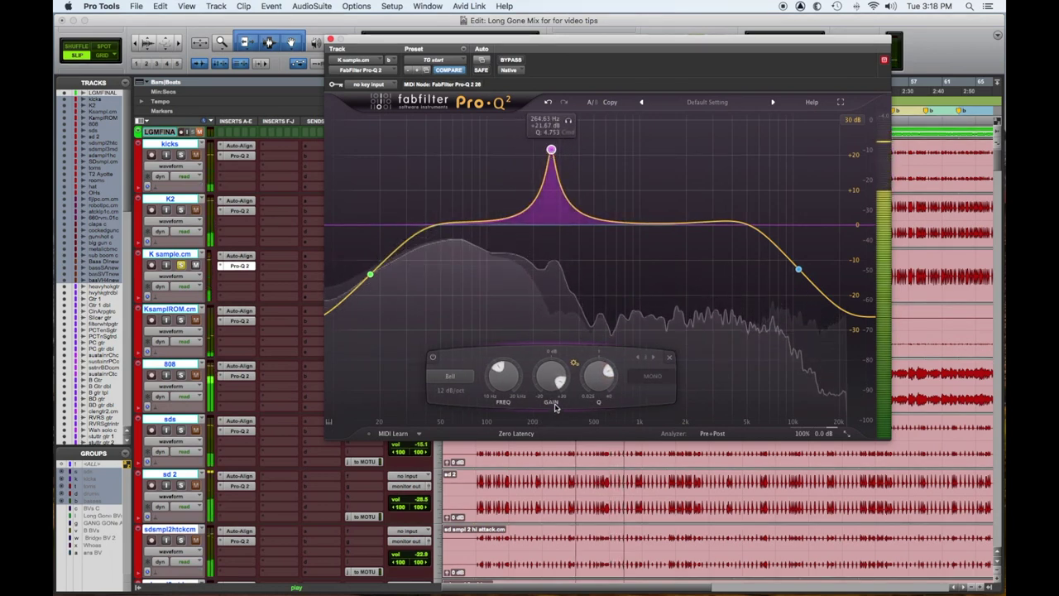
{"action": "left_click_drag", "start_coordinate": [547, 381], "coordinate": [540, 444]}
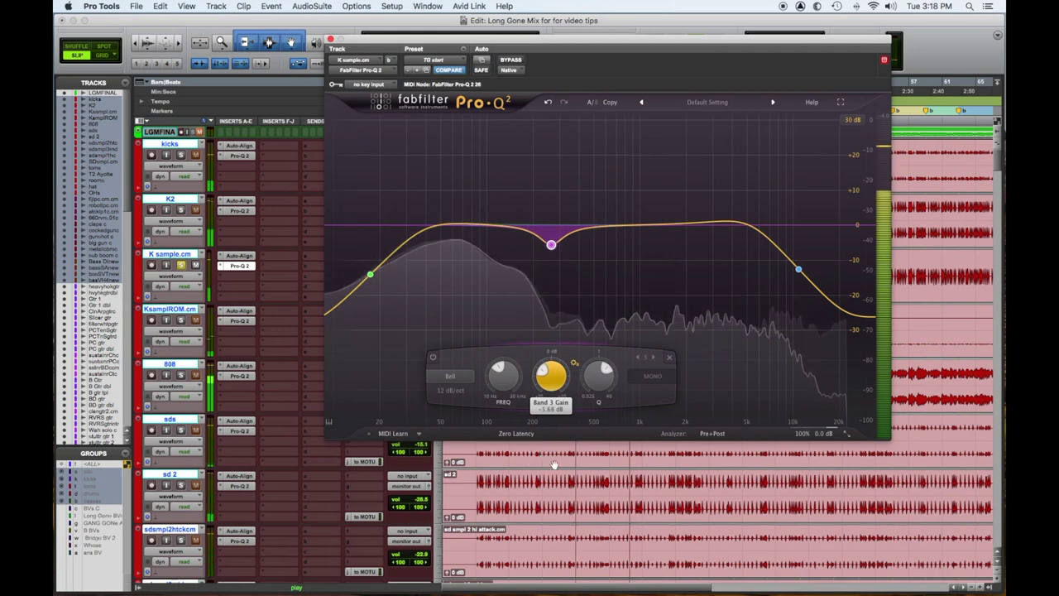
{"action": "key", "text": "space"}
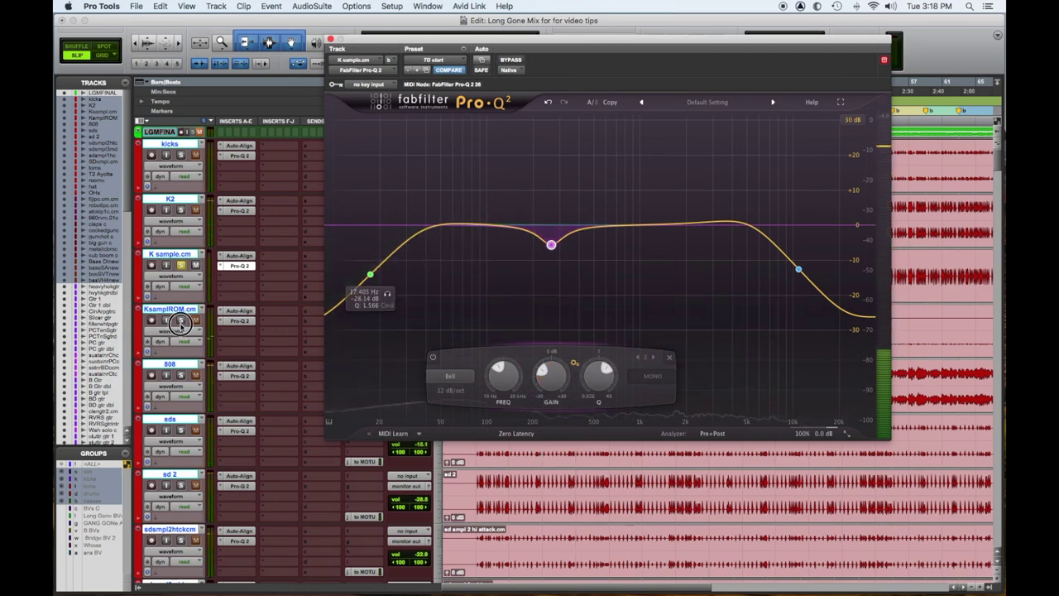
Solo K sample ROOM instead of K sample and set its Pro-Q 2 low shelf to about 42 Hz and high shelf to about 15 kHz.
{"action": "left_click", "coordinate": [180, 320]}
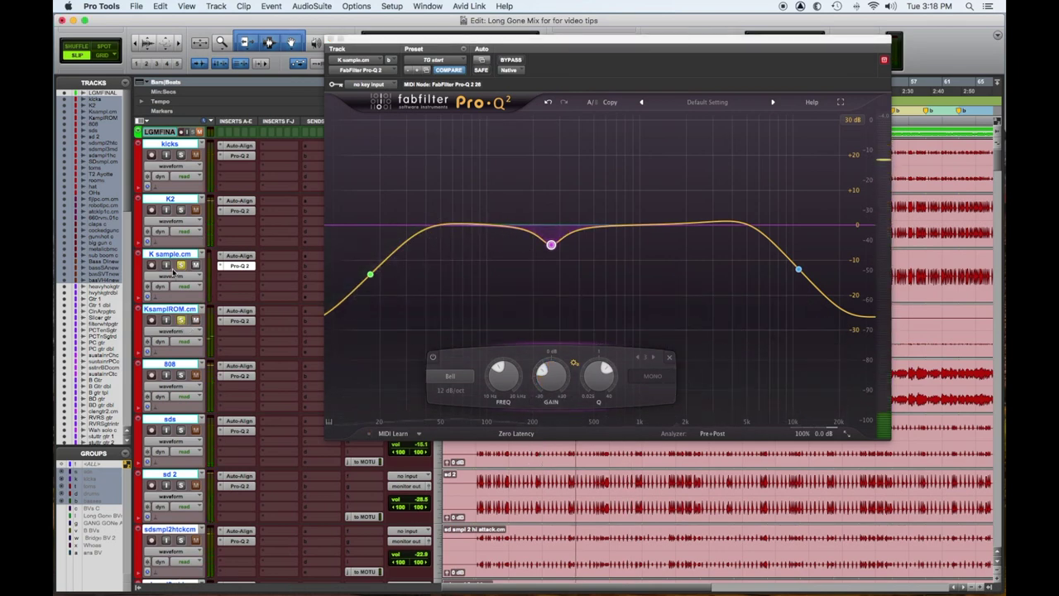
{"action": "left_click", "coordinate": [243, 321]}
{"action": "key", "text": "space"}
{"action": "left_click_drag", "start_coordinate": [372, 294], "coordinate": [439, 319]}
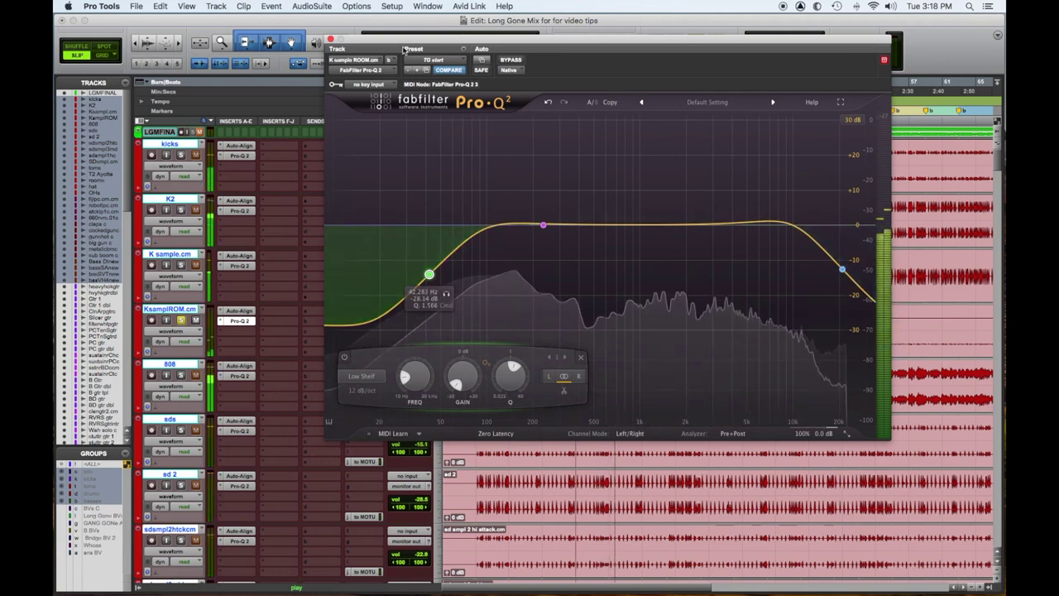
{"action": "left_click_drag", "start_coordinate": [401, 40], "coordinate": [372, 43]}
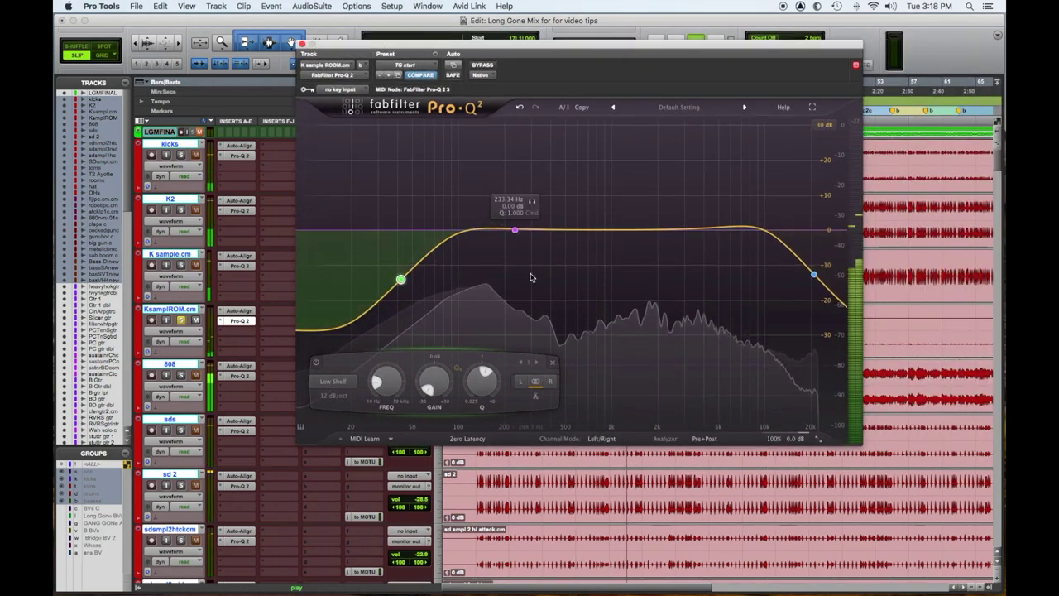
{"action": "left_click_drag", "start_coordinate": [807, 294], "coordinate": [786, 300]}
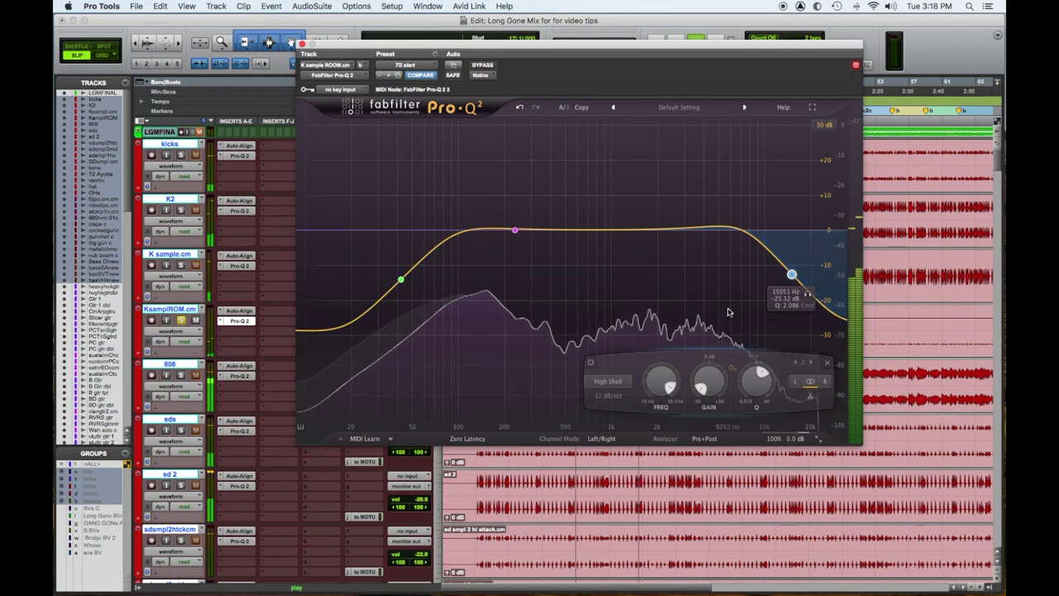
{"action": "left_click", "coordinate": [697, 291]}
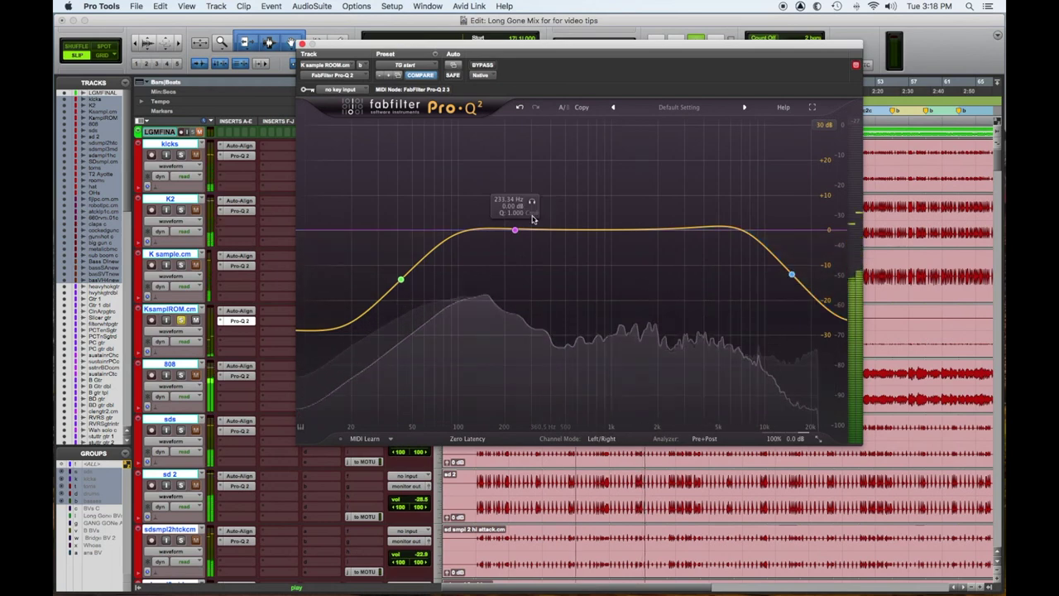
Sweep a narrow boost on the K sample ROOM mid bell to about 314 Hz, then cut its gain to about -4 dB.
{"action": "left_click_drag", "start_coordinate": [516, 232], "coordinate": [530, 161]}
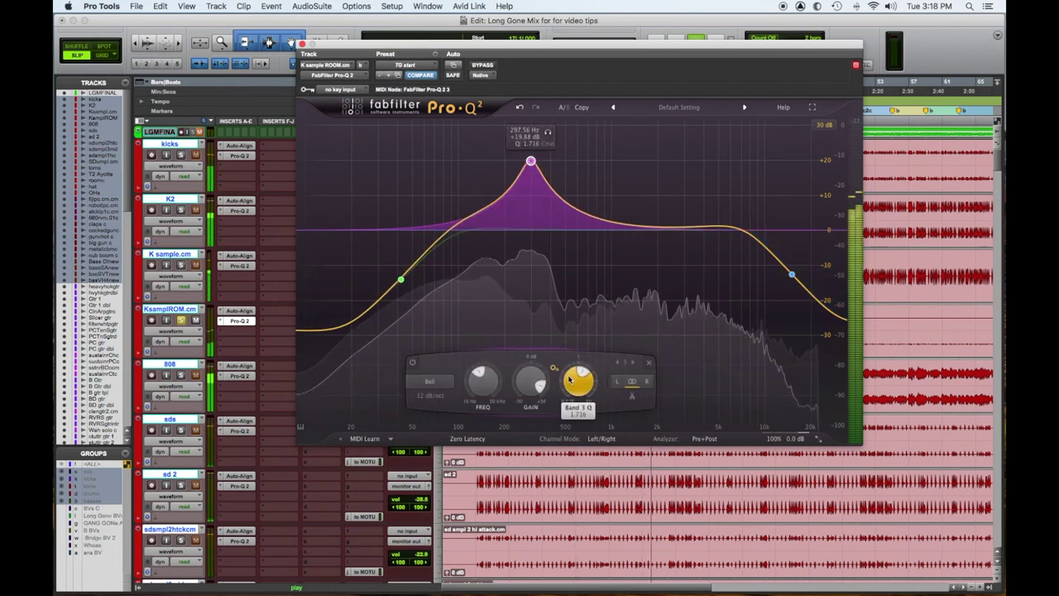
{"action": "left_click_drag", "start_coordinate": [570, 378], "coordinate": [568, 361]}
{"action": "left_click_drag", "start_coordinate": [530, 157], "coordinate": [532, 139]}
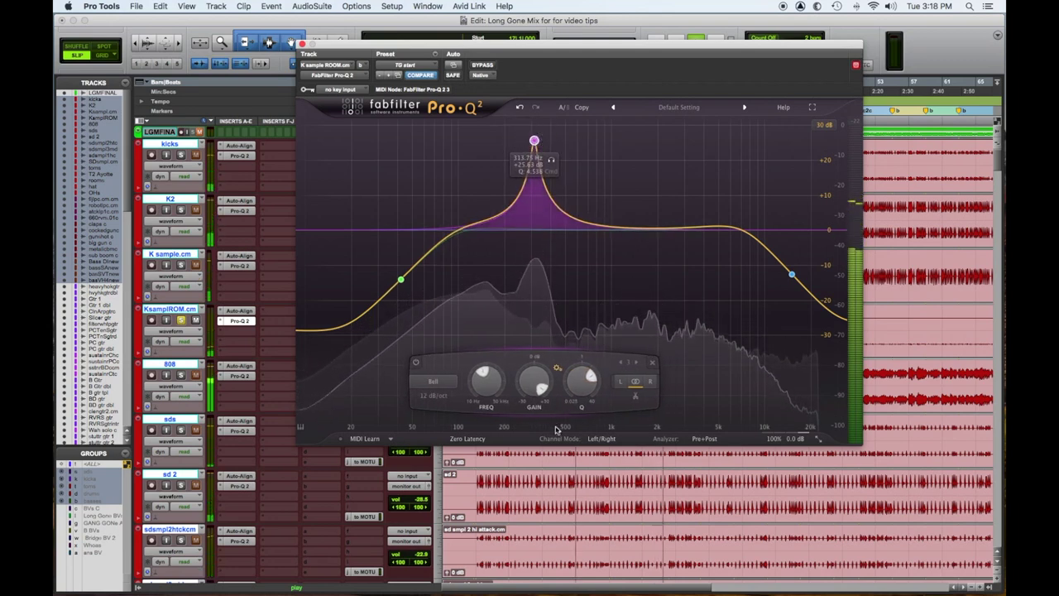
{"action": "left_click_drag", "start_coordinate": [527, 377], "coordinate": [519, 478]}
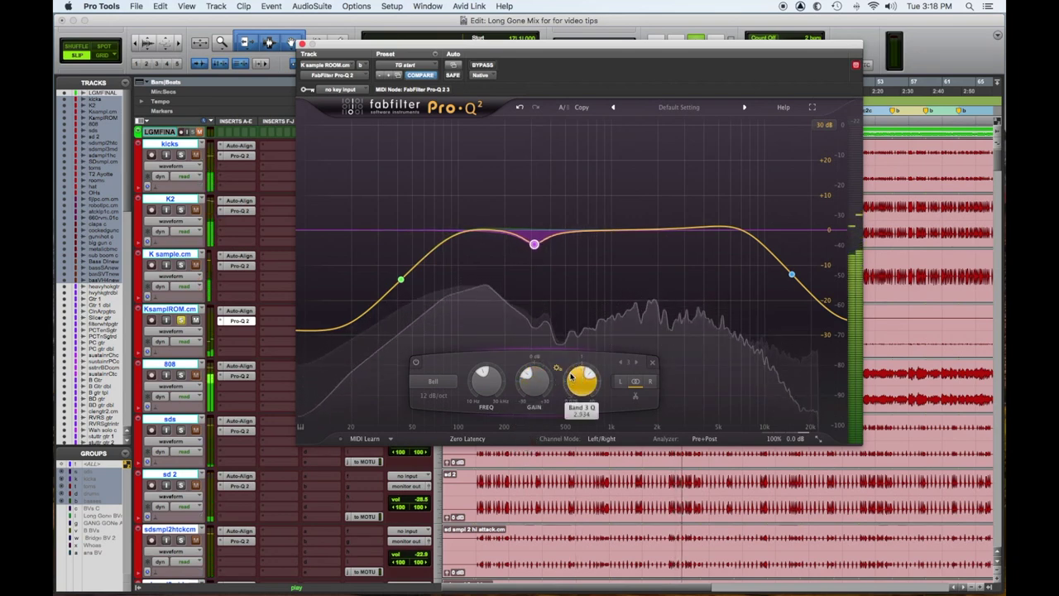
Solo 808 instead of K sample ROOM and set its Pro-Q 2 low shelf to about 16 Hz and high shelf to about 1.6 kHz.
{"action": "left_click", "coordinate": [181, 375]}
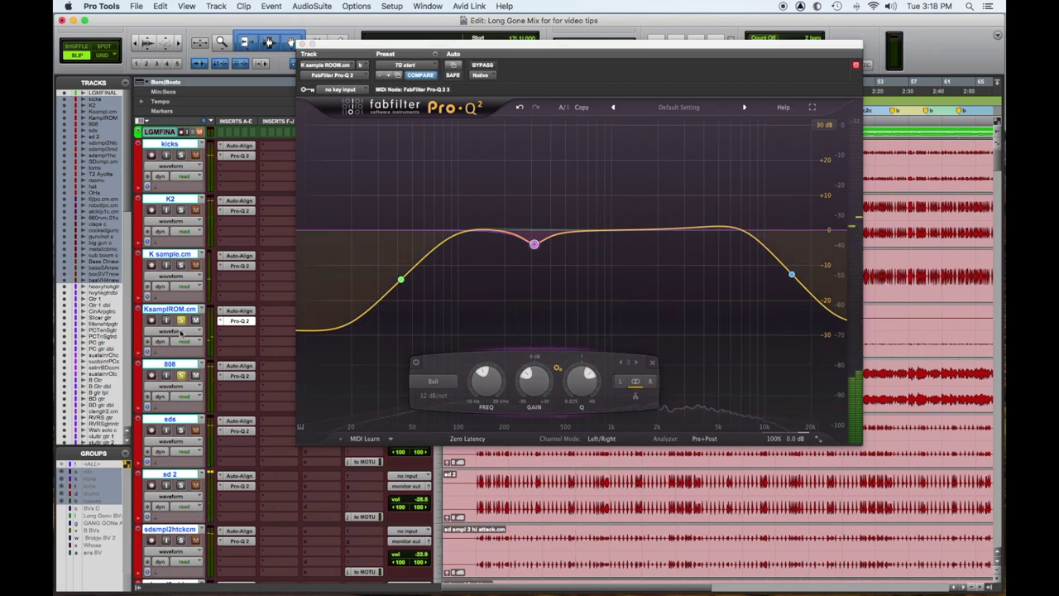
{"action": "key", "text": "space"}
{"action": "left_click", "coordinate": [239, 376]}
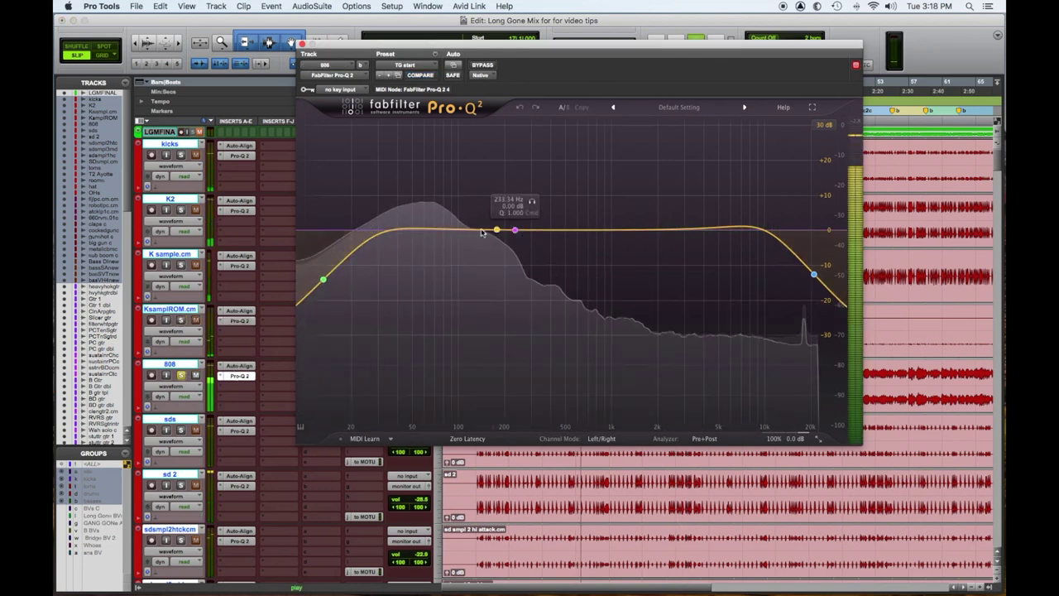
{"action": "mouse_move", "coordinate": [341, 300]}
{"action": "left_mouse_down"}
{"action": "mouse_move", "coordinate": [383, 305]}
{"action": "mouse_move", "coordinate": [351, 300]}
{"action": "mouse_move", "coordinate": [357, 309]}
{"action": "left_mouse_up"}
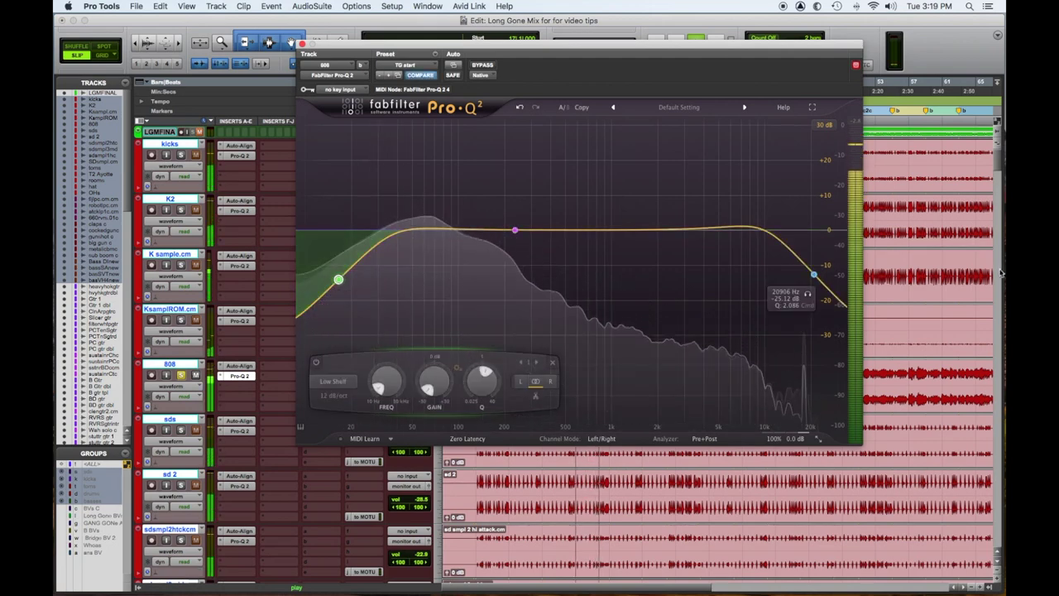
{"action": "left_click_drag", "start_coordinate": [797, 295], "coordinate": [635, 323]}
Sweep a narrow boost on the 808 mid bell from about 200 Hz to about 180 Hz to listen for resonances.
{"action": "left_click_drag", "start_coordinate": [514, 232], "coordinate": [504, 157]}
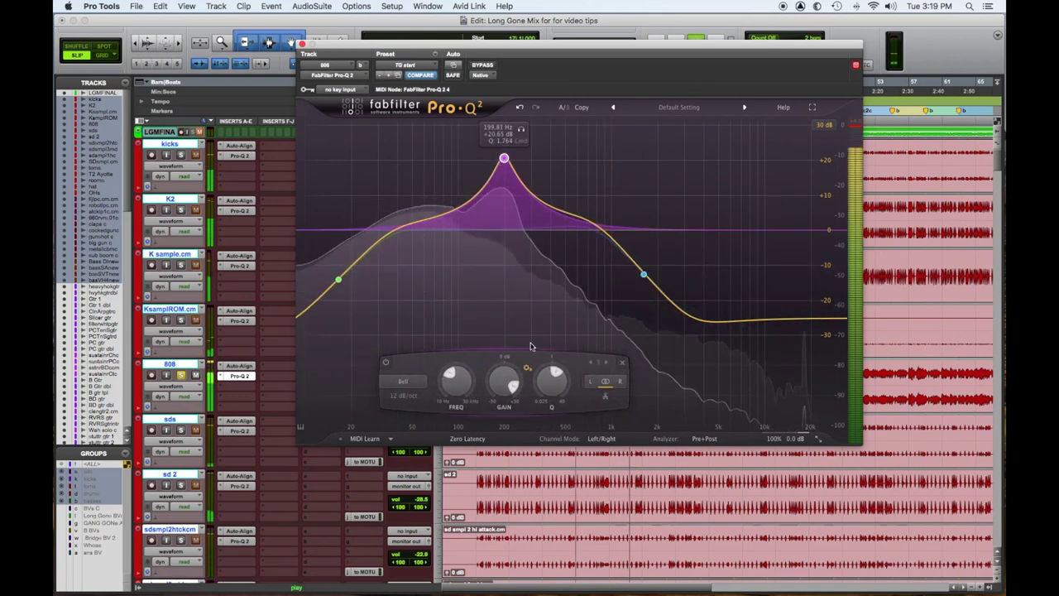
{"action": "left_click_drag", "start_coordinate": [551, 378], "coordinate": [547, 356]}
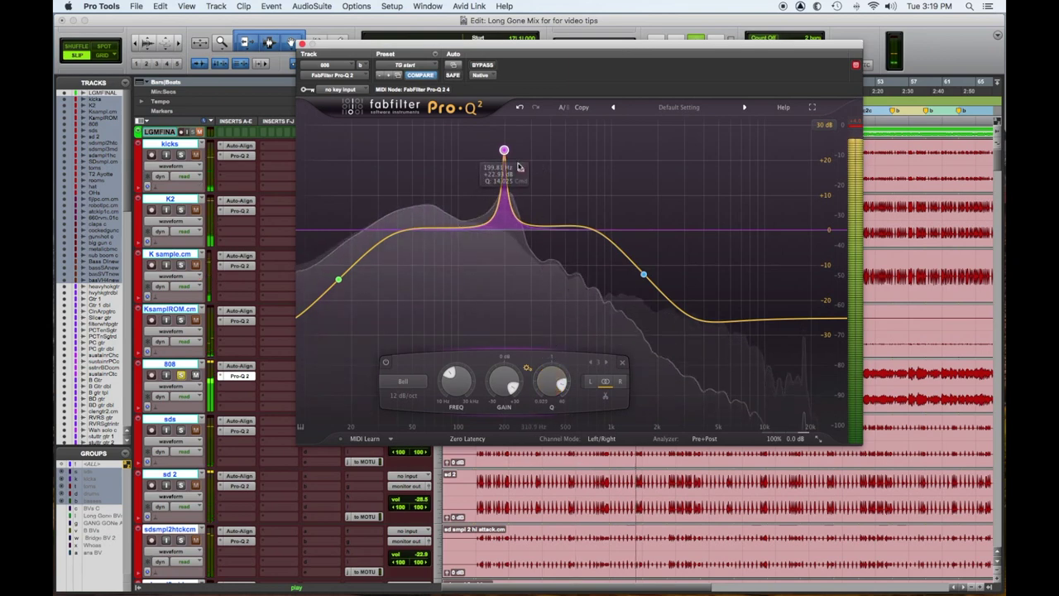
{"action": "left_click", "coordinate": [496, 146]}
{"action": "mouse_move", "coordinate": [505, 152]}
{"action": "left_mouse_down"}
{"action": "mouse_move", "coordinate": [510, 133]}
{"action": "mouse_move", "coordinate": [497, 134]}
{"action": "left_mouse_up"}
Delete the mid bell band from the 808 track's Pro-Q 2 and stop playback.
{"action": "right_click", "coordinate": [497, 134]}
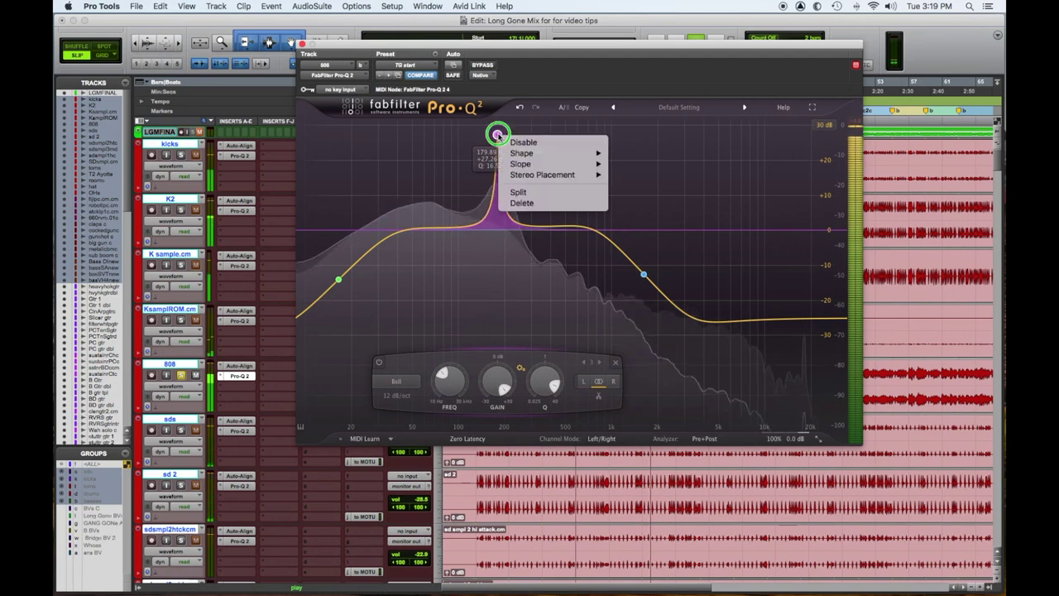
{"action": "left_click", "coordinate": [561, 209]}
{"action": "key", "text": "space"}
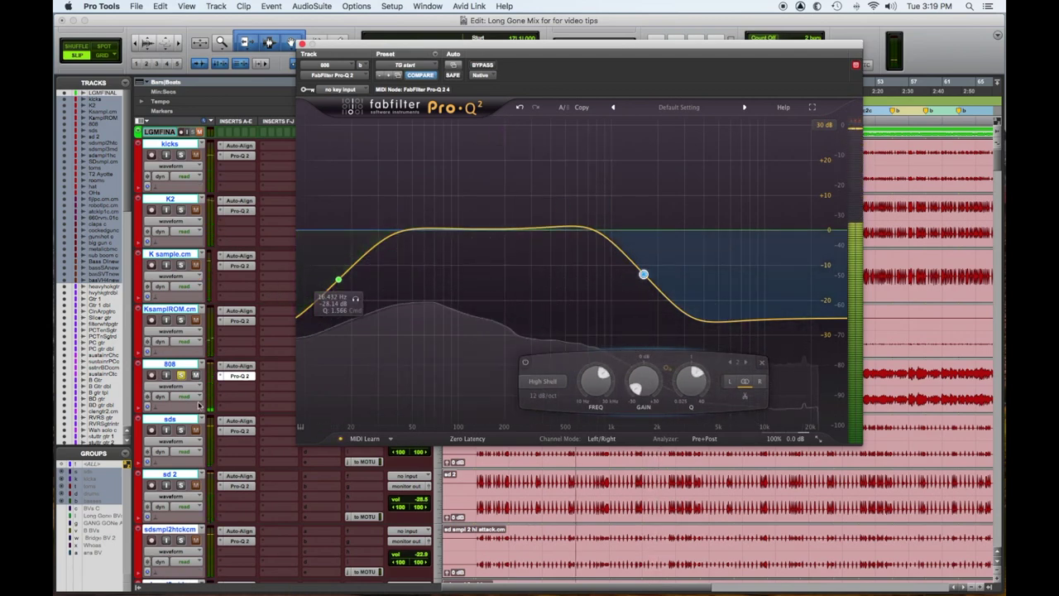
Solo sds instead of 808 and set its Pro-Q 2 low shelf to about 24 Hz during playback.
{"action": "left_click", "coordinate": [182, 430]}
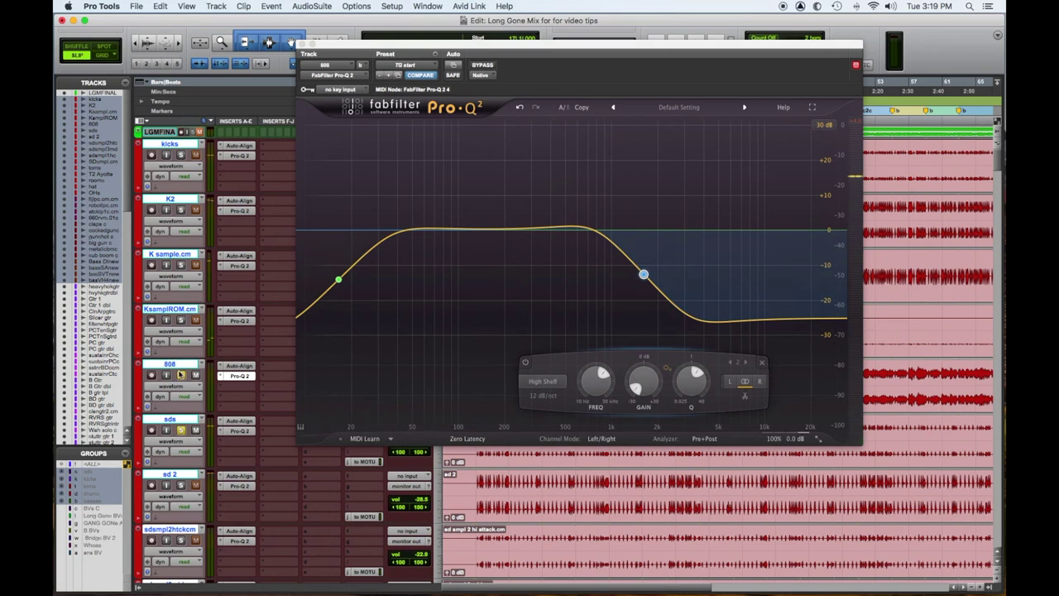
{"action": "left_click", "coordinate": [238, 431]}
{"action": "key", "text": "space"}
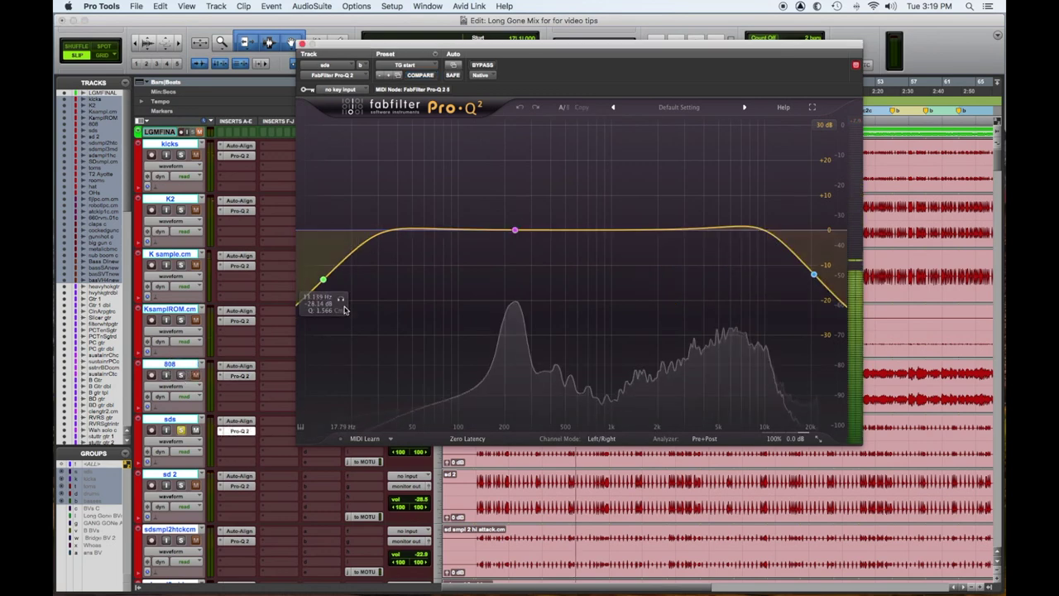
{"action": "mouse_move", "coordinate": [366, 305]}
{"action": "left_mouse_down"}
{"action": "mouse_move", "coordinate": [405, 303]}
{"action": "mouse_move", "coordinate": [386, 301]}
{"action": "left_mouse_up"}
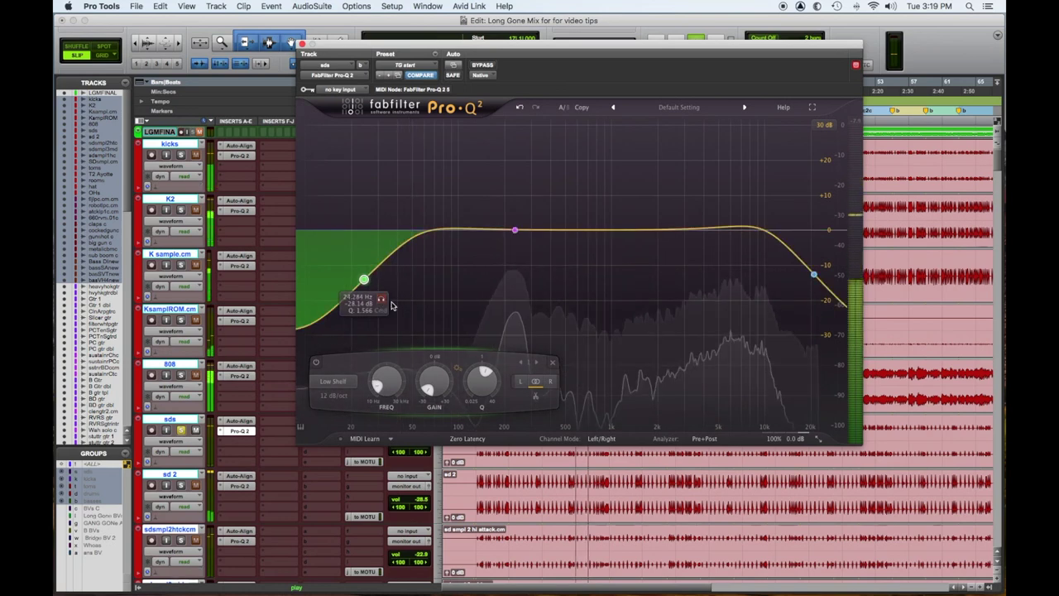
Sweep the sds mid bell to about 333 Hz, cut its gain to about -6 dB, and set the high shelf to about 14.5 kHz.
{"action": "left_click", "coordinate": [515, 231]}
{"action": "left_click_drag", "start_coordinate": [515, 230], "coordinate": [541, 175]}
{"action": "left_click_drag", "start_coordinate": [584, 383], "coordinate": [578, 312]}
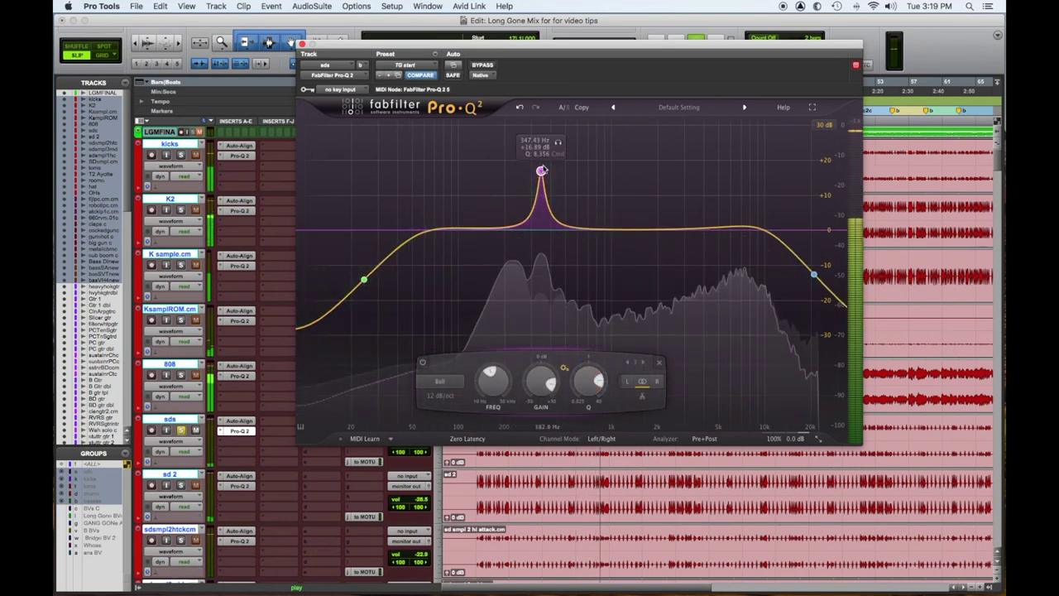
{"action": "left_click_drag", "start_coordinate": [541, 172], "coordinate": [538, 140]}
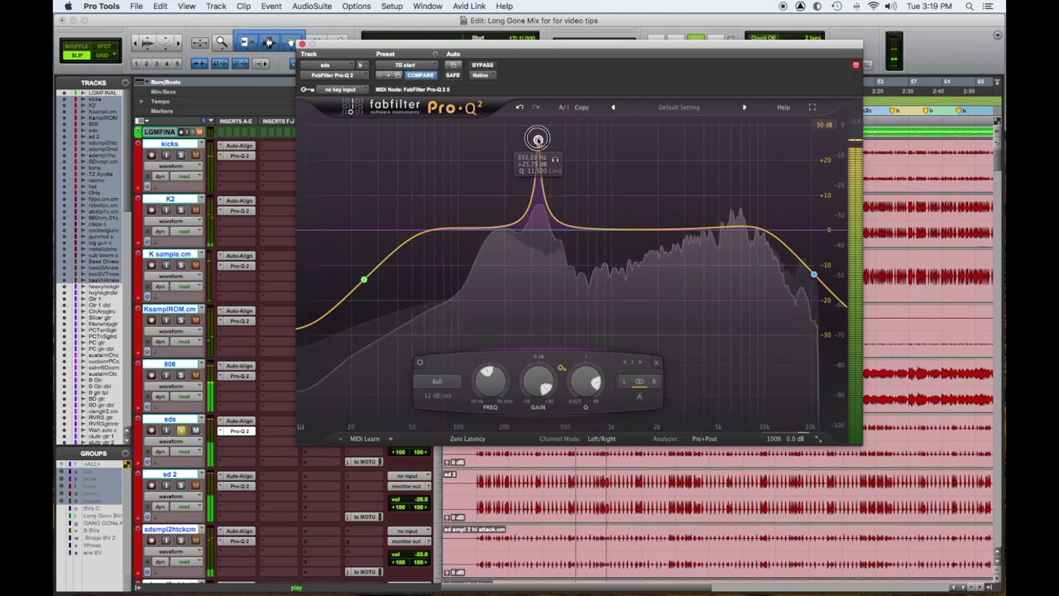
{"action": "left_click_drag", "start_coordinate": [539, 374], "coordinate": [530, 461]}
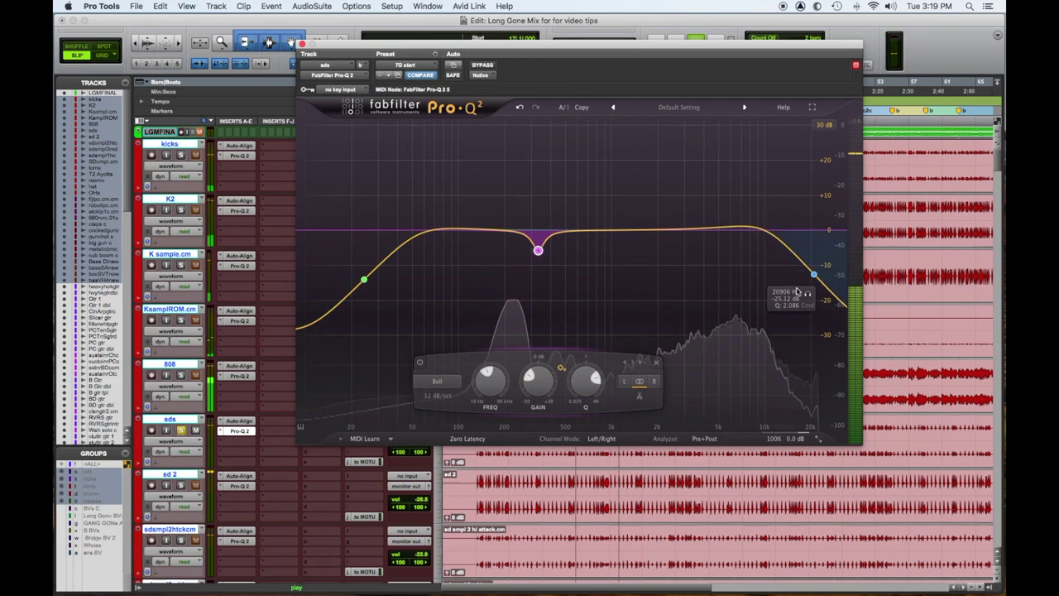
{"action": "left_click_drag", "start_coordinate": [809, 294], "coordinate": [781, 300]}
{"action": "key", "text": "space"}
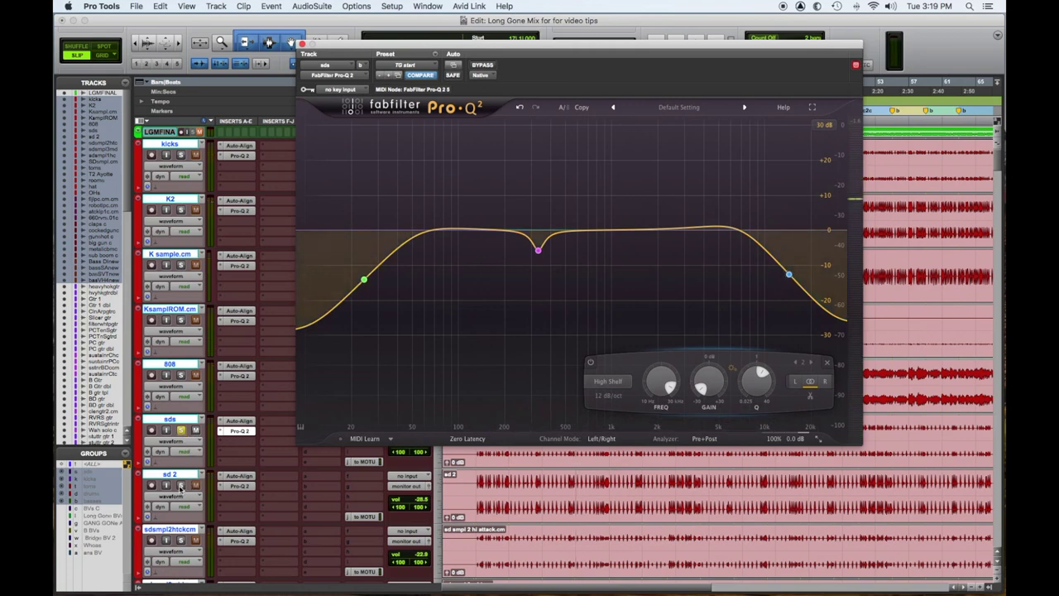
Solo sd 2 instead of sds and set its Pro-Q 2 low shelf to about 30 Hz.
{"action": "left_click", "coordinate": [181, 486]}
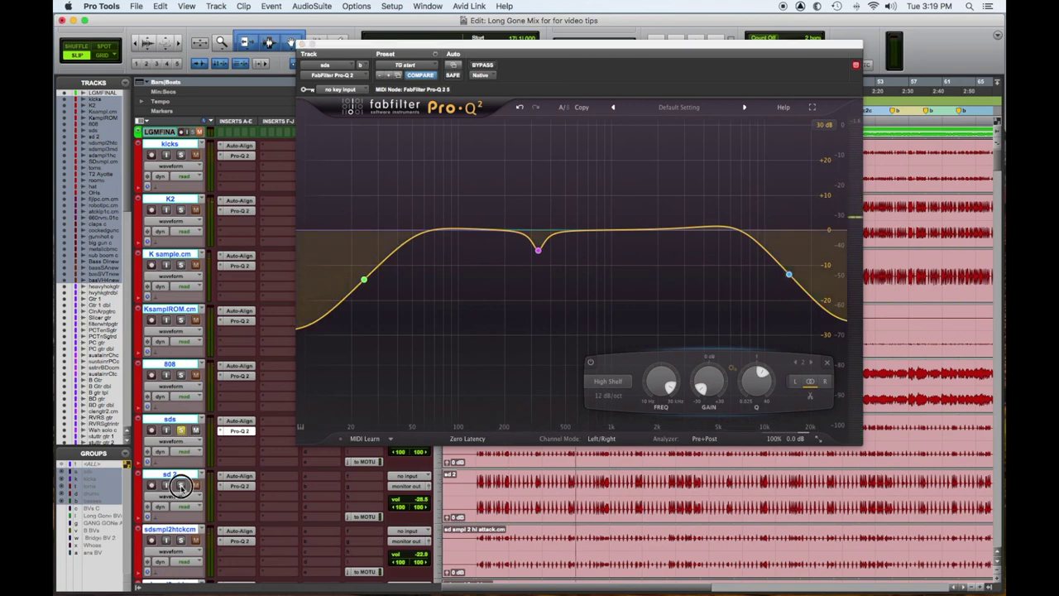
{"action": "left_click", "coordinate": [237, 486]}
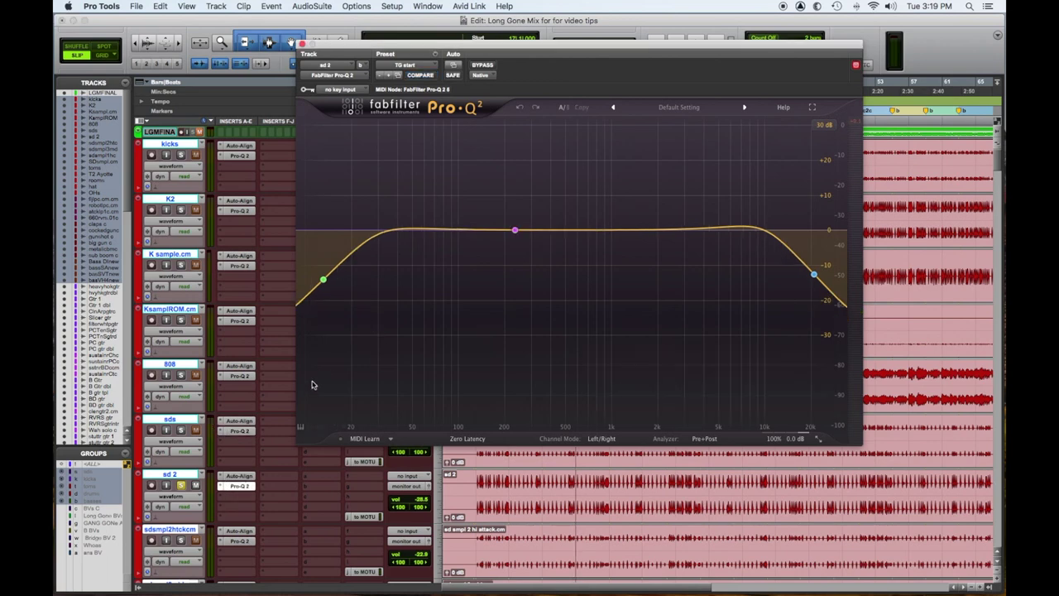
{"action": "left_click", "coordinate": [341, 299]}
{"action": "left_click_drag", "start_coordinate": [342, 300], "coordinate": [395, 300]}
Sweep the sd 2 mid bell to about 569 Hz, cut it to about -6 dB, and lower the high shelf to about 16 kHz.
{"action": "left_click_drag", "start_coordinate": [515, 230], "coordinate": [571, 158]}
{"action": "scroll", "coordinate": [624, 389], "scroll_direction": "up", "scroll_amount": 5}
{"action": "scroll", "coordinate": [571, 157], "scroll_direction": "down", "scroll_amount": 5}
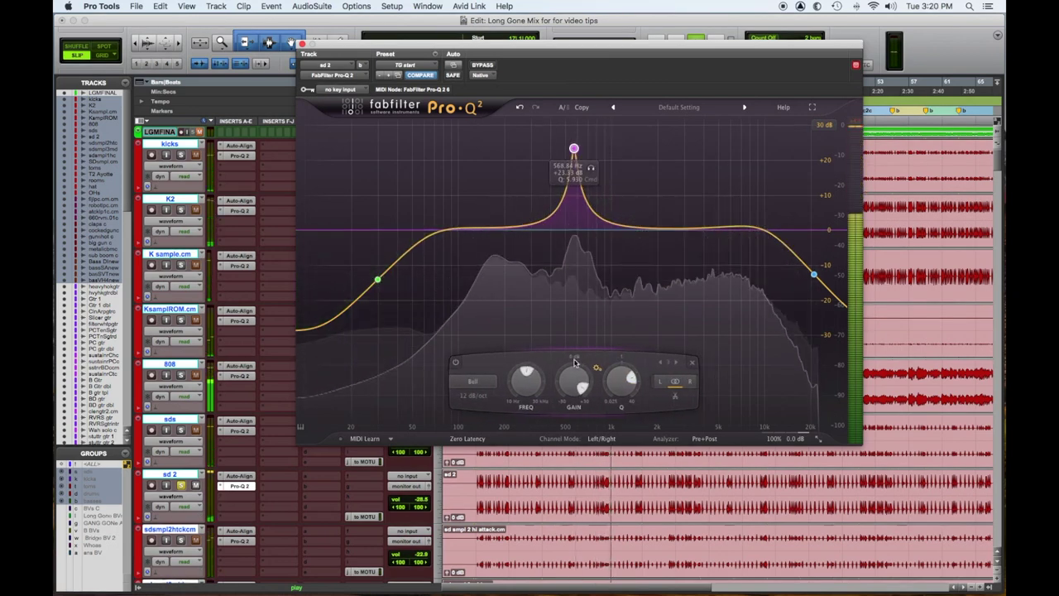
{"action": "left_click_drag", "start_coordinate": [574, 381], "coordinate": [565, 427]}
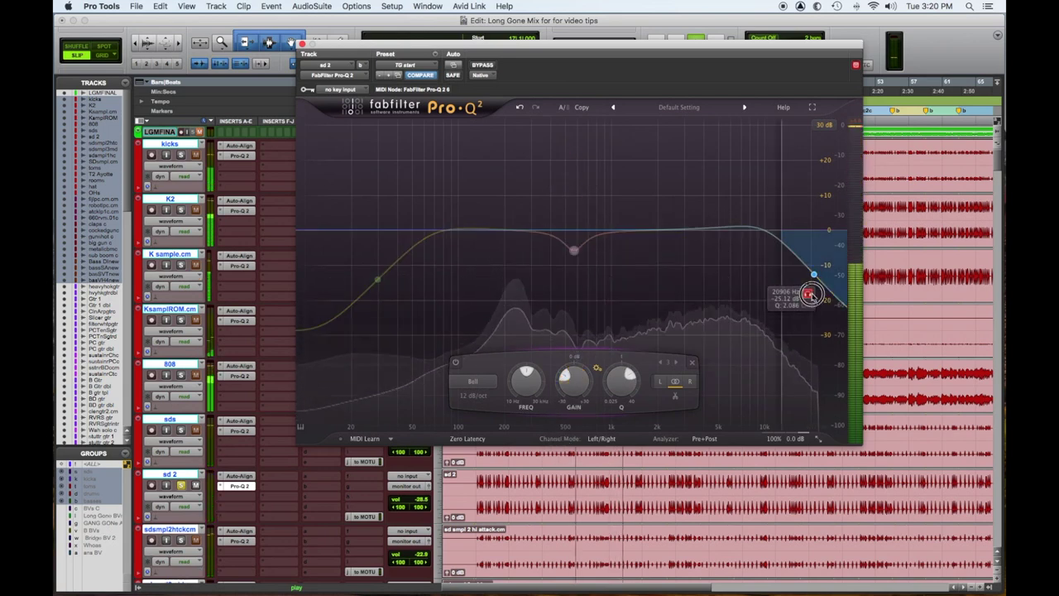
{"action": "left_click_drag", "start_coordinate": [804, 295], "coordinate": [787, 296]}
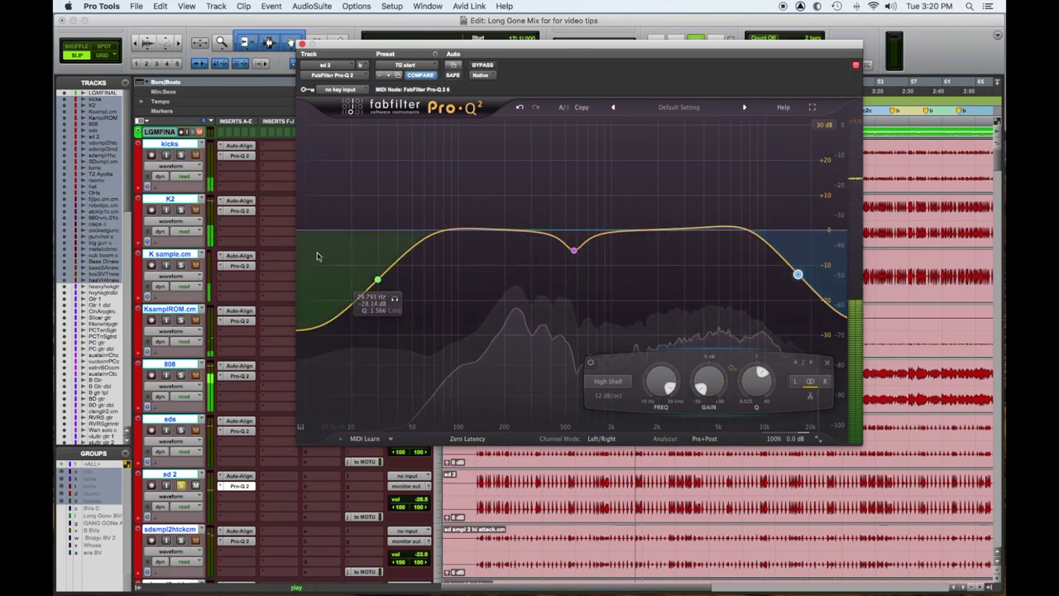
Solo sd smpl 2 hi attack instead of sd 2 and set its Pro-Q 2 low shelf to about 42 Hz.
{"action": "left_click", "coordinate": [180, 541]}
{"action": "left_click", "coordinate": [181, 485]}
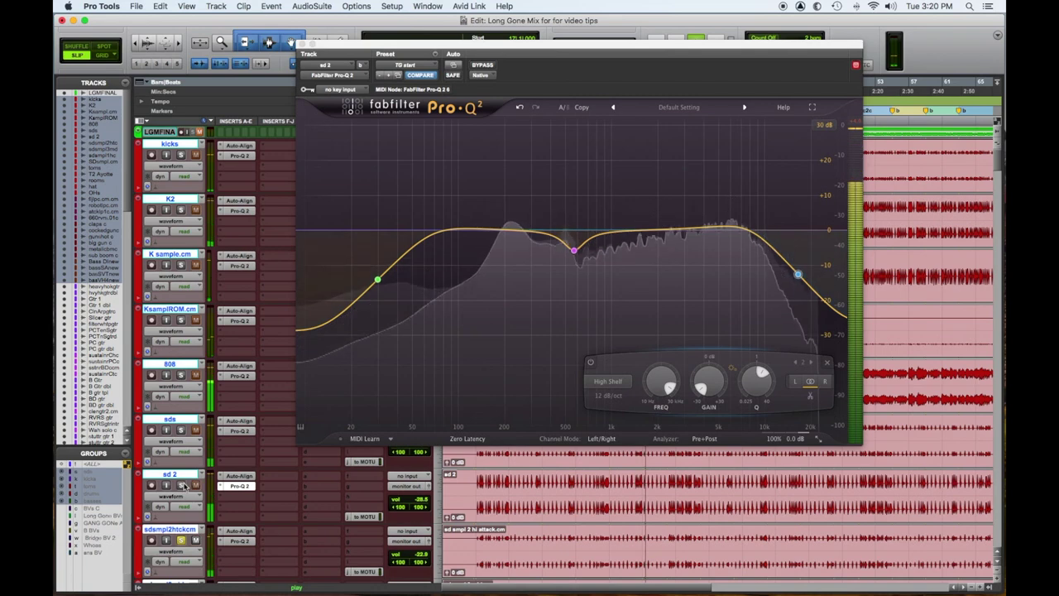
{"action": "left_click", "coordinate": [239, 540]}
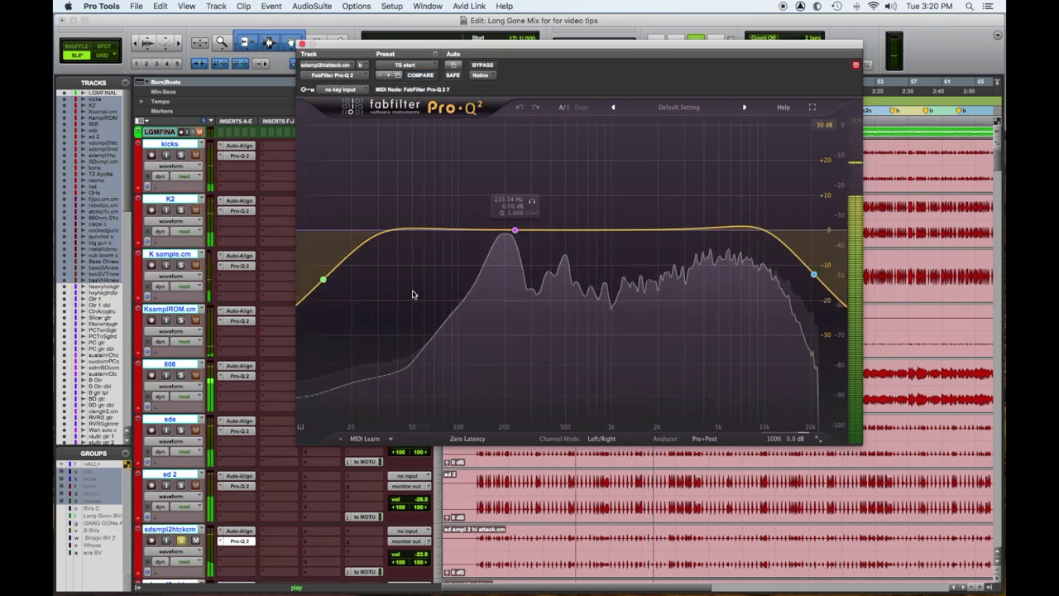
{"action": "double_click", "coordinate": [365, 301]}
{"action": "left_click_drag", "start_coordinate": [367, 304], "coordinate": [424, 306]}
{"action": "mouse_move", "coordinate": [825, 266]}
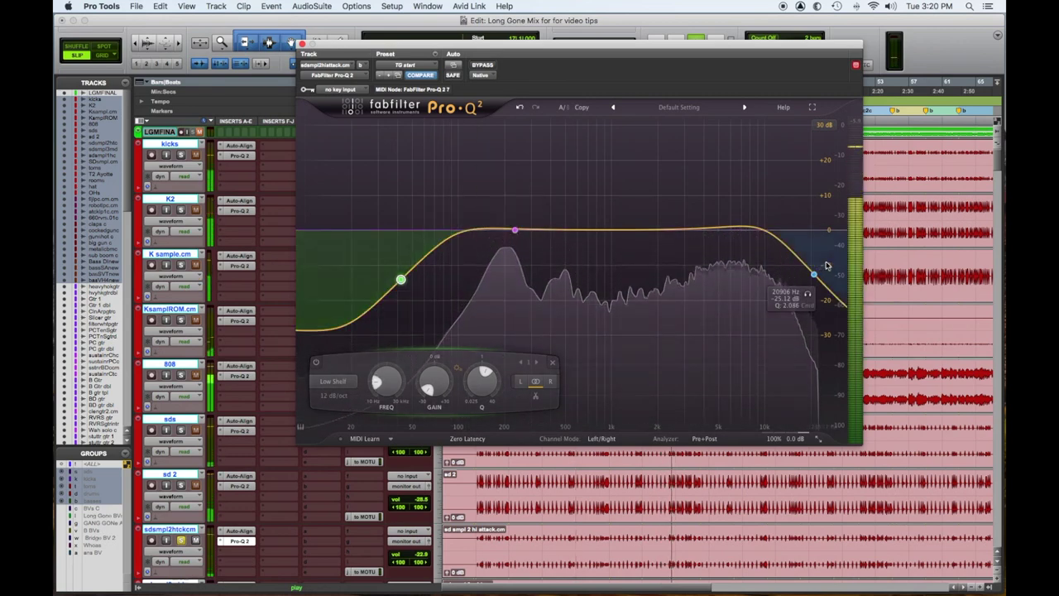
Lower the high shelf to about 17 kHz, then narrow the mid bell and settle it at about 412 Hz with a 3 dB cut.
{"action": "left_click_drag", "start_coordinate": [808, 293], "coordinate": [788, 297]}
{"action": "left_click_drag", "start_coordinate": [516, 235], "coordinate": [545, 158]}
{"action": "left_click_drag", "start_coordinate": [589, 383], "coordinate": [593, 312]}
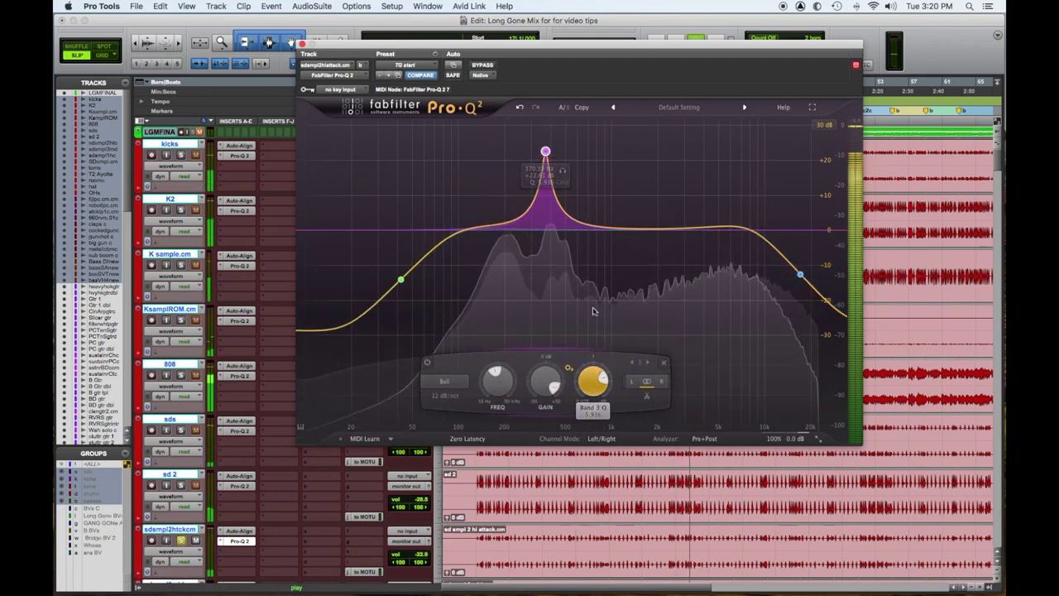
{"action": "left_click_drag", "start_coordinate": [546, 154], "coordinate": [547, 231]}
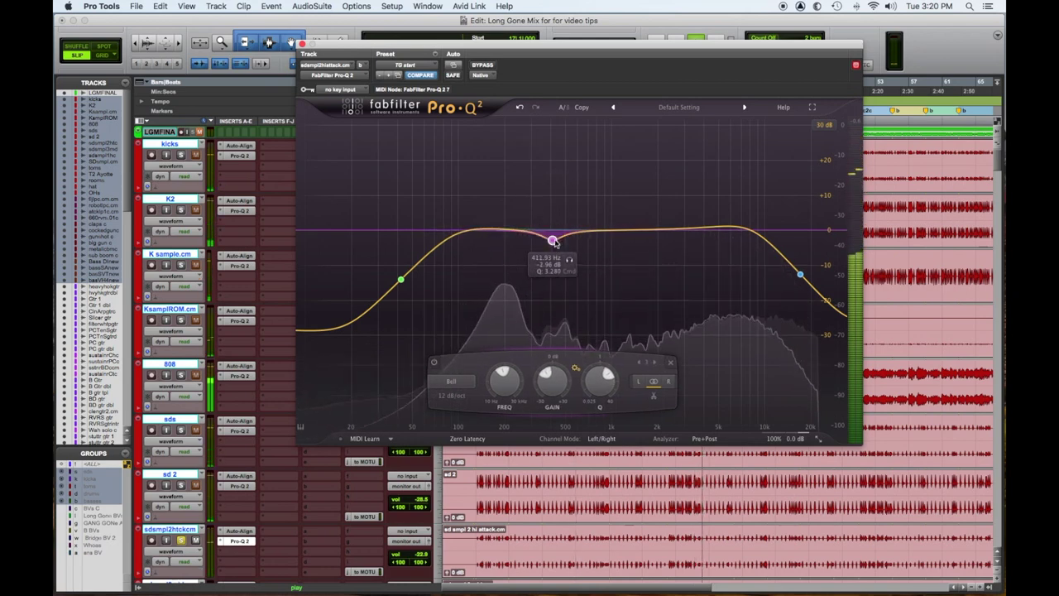
Solo sd smpl 3 mid instead of sd smpl 2 and set its Pro-Q 2 low shelf to about 48 Hz.
{"action": "scroll", "coordinate": [230, 538], "scroll_direction": "down", "scroll_amount": 2}
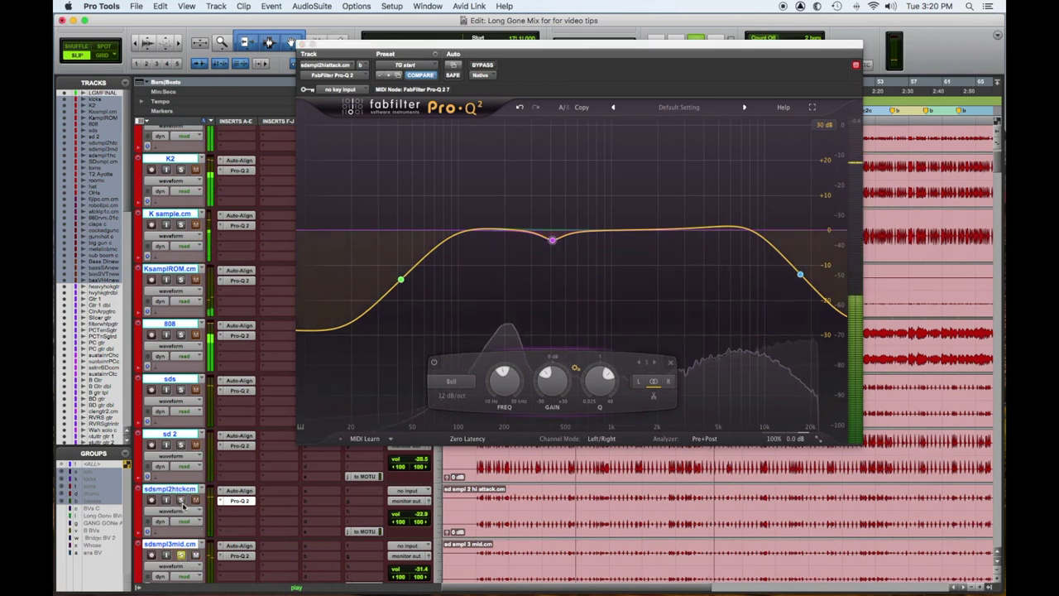
{"action": "left_click", "coordinate": [237, 555]}
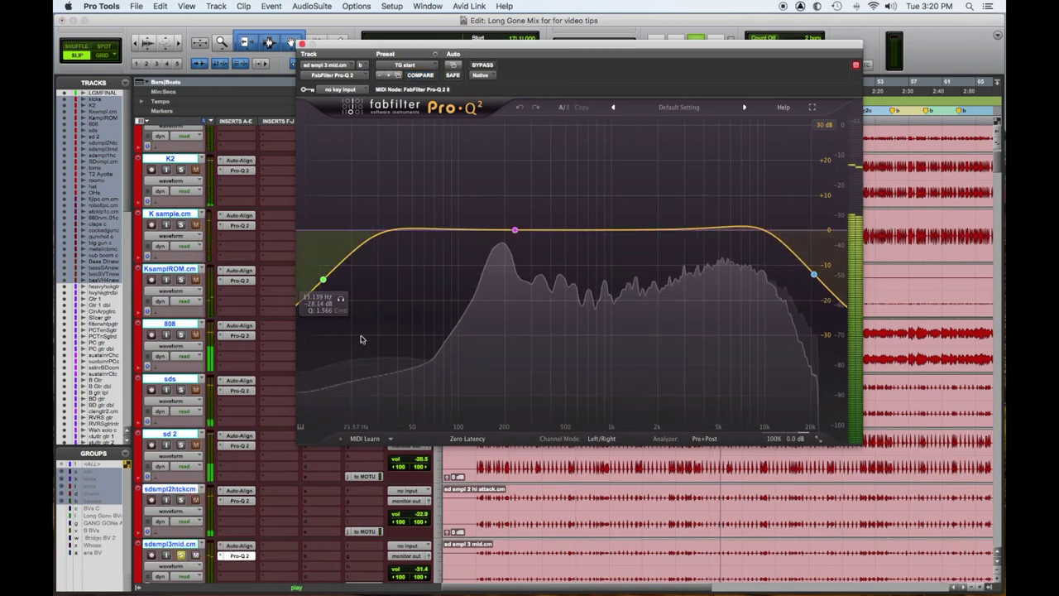
{"action": "left_click_drag", "start_coordinate": [345, 311], "coordinate": [427, 316]}
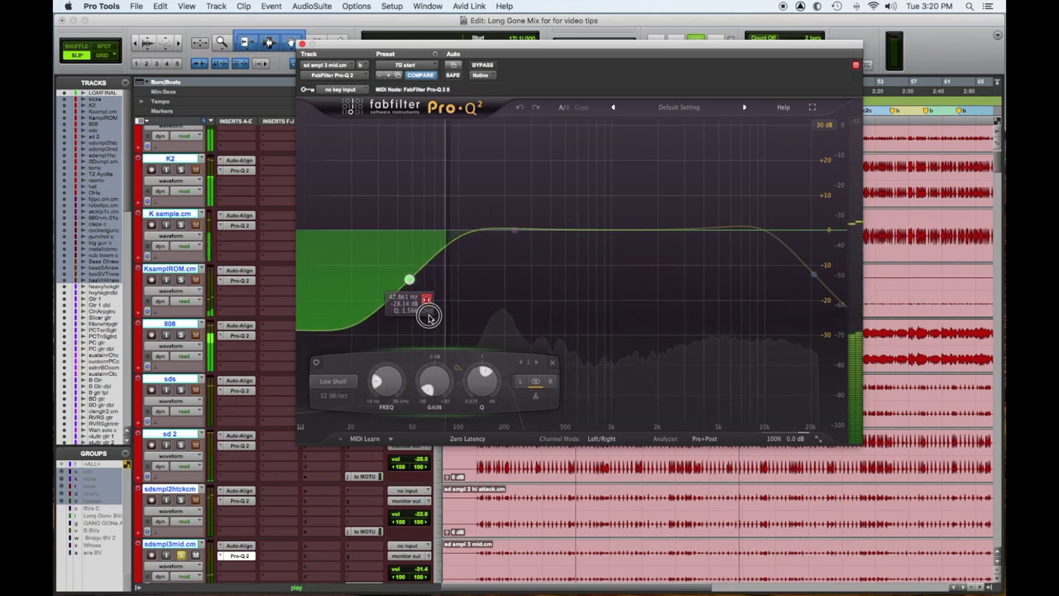
Sweep a narrowed mid bell to about 492 Hz, cut it to about -6 dB, and set the high shelf to about 16.2 kHz.
{"action": "left_click_drag", "start_coordinate": [515, 232], "coordinate": [576, 158]}
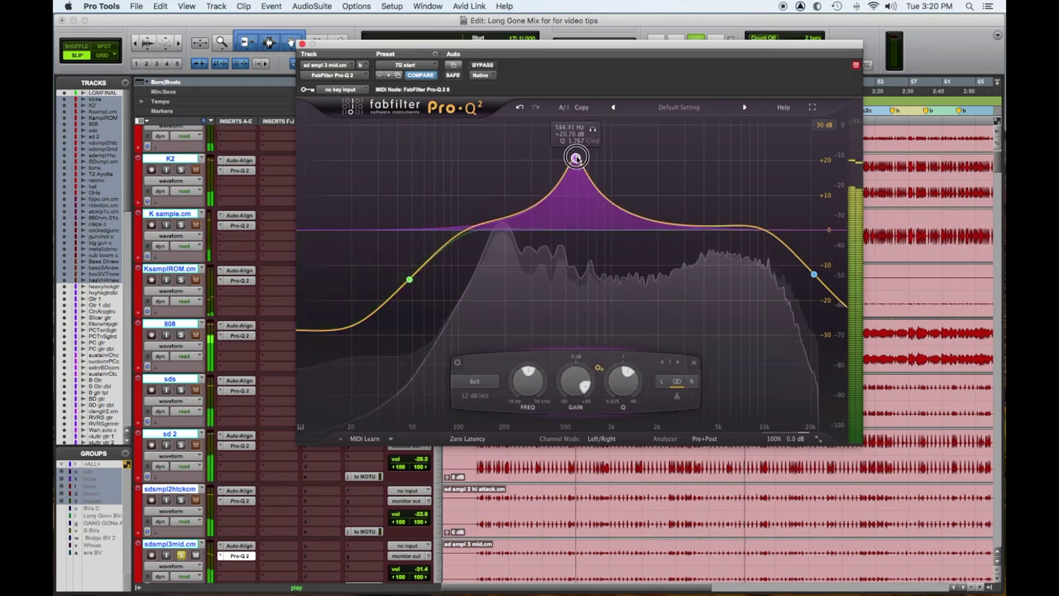
{"action": "left_click_drag", "start_coordinate": [630, 394], "coordinate": [638, 354]}
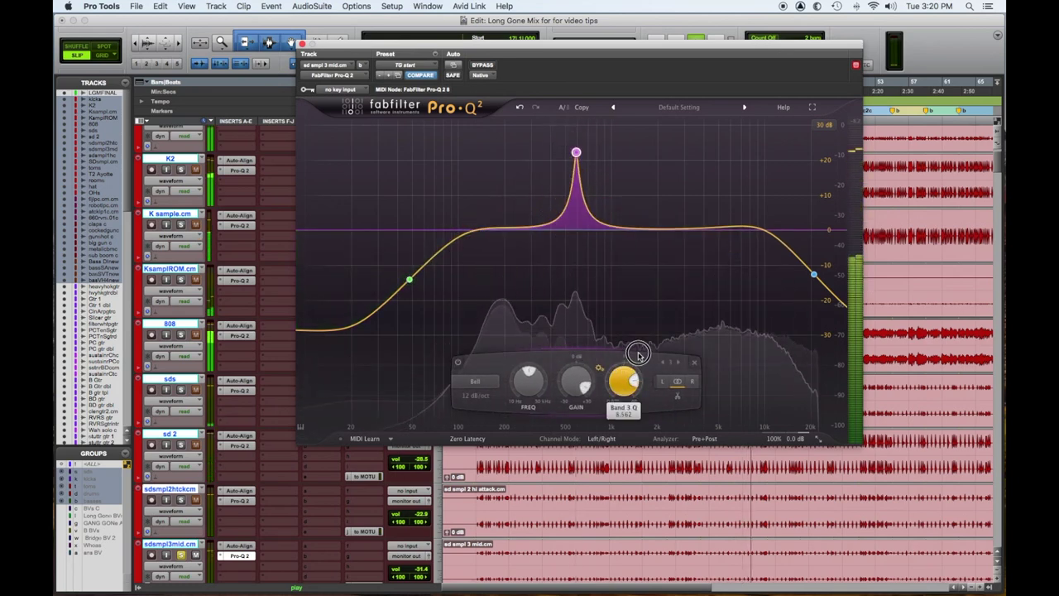
{"action": "left_click_drag", "start_coordinate": [576, 152], "coordinate": [564, 140]}
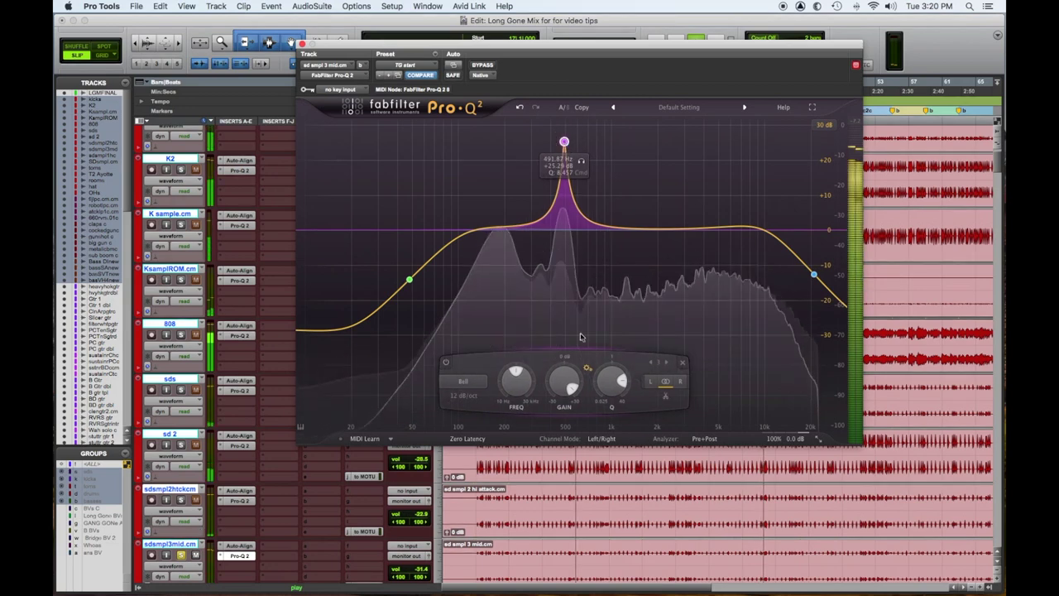
{"action": "left_click_drag", "start_coordinate": [569, 378], "coordinate": [563, 405]}
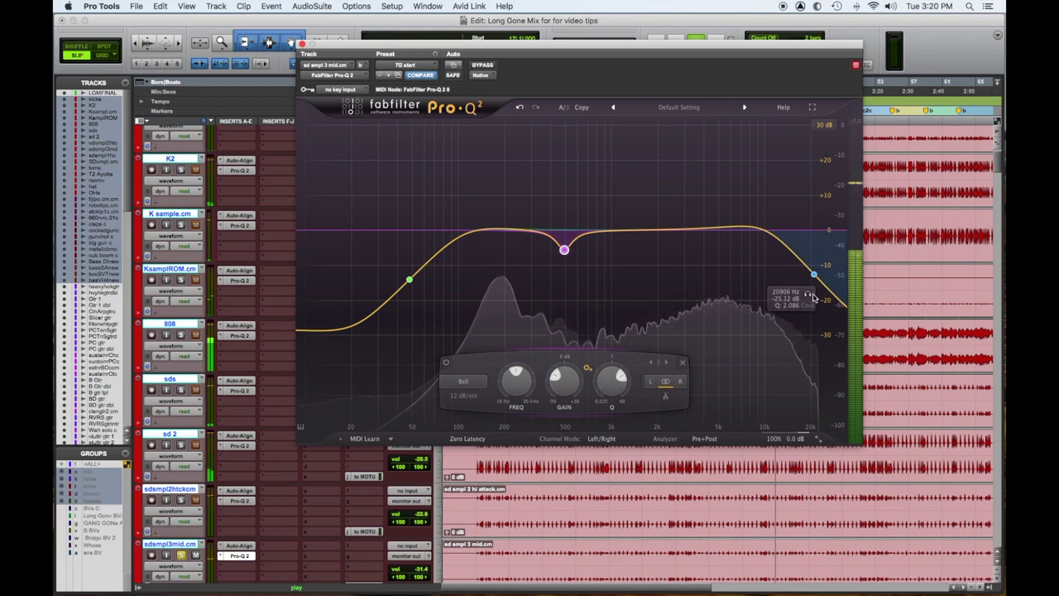
{"action": "left_click_drag", "start_coordinate": [808, 296], "coordinate": [789, 299]}
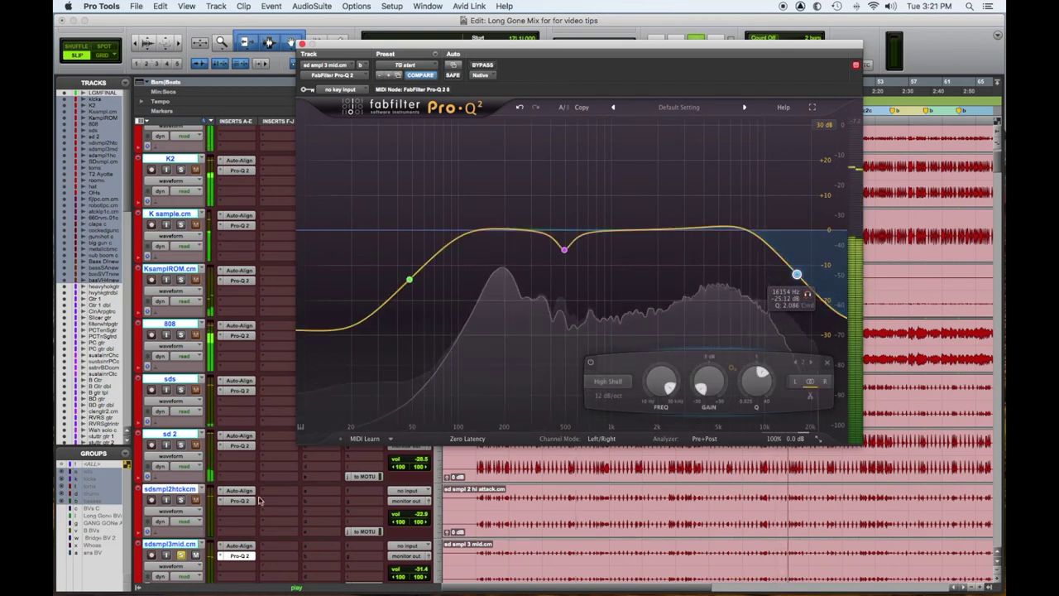
Solo sd smpl 1 hi instead of sd smpl 3 and set its Pro-Q 2 low shelf to about 61 Hz and high shelf to about 15 kHz.
{"action": "scroll", "coordinate": [259, 500], "scroll_direction": "down", "scroll_amount": 3}
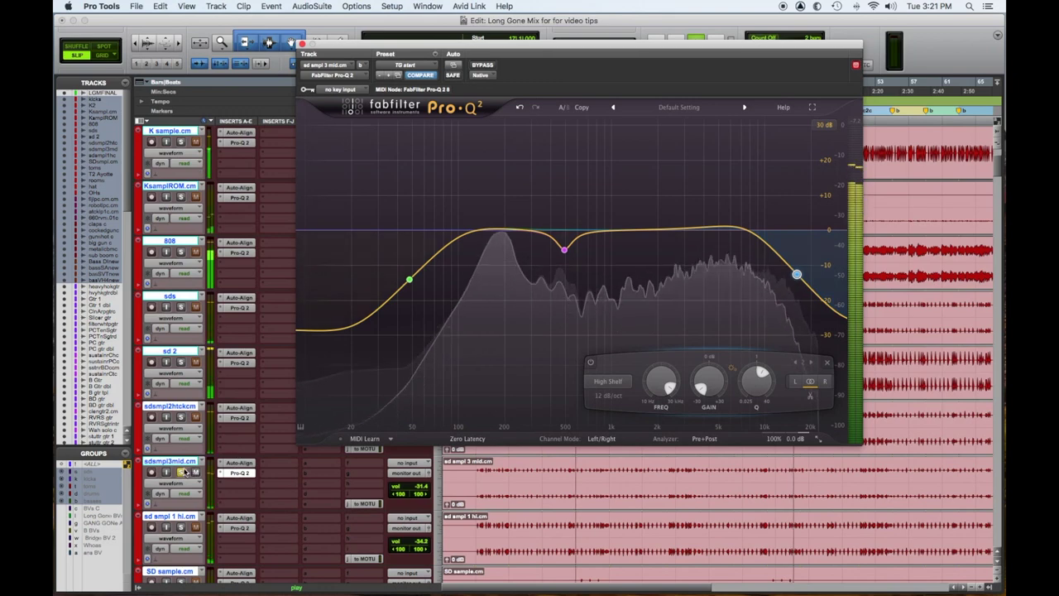
{"action": "left_click", "coordinate": [182, 473]}
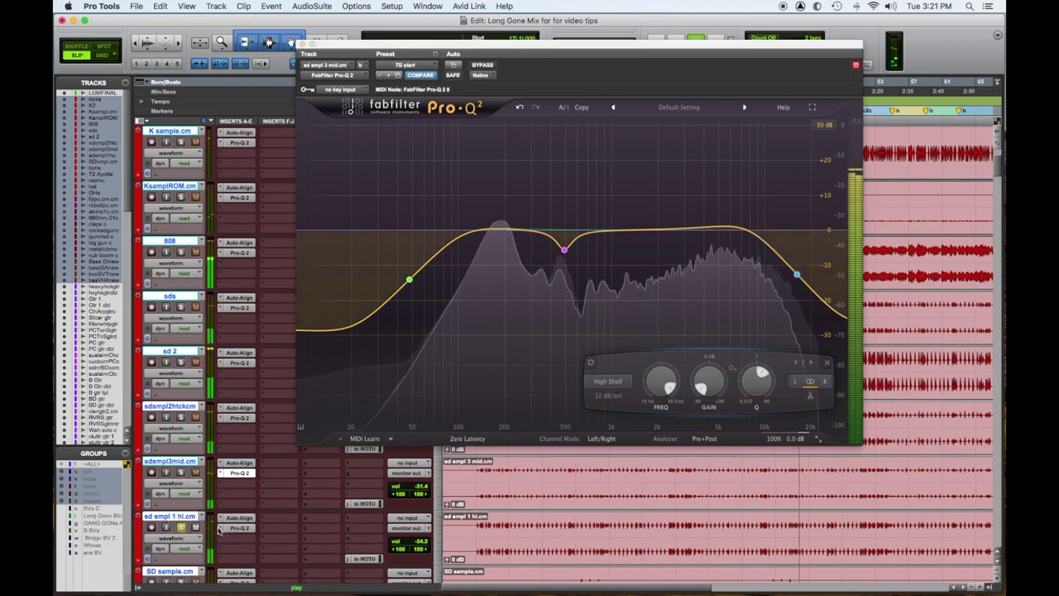
{"action": "left_click", "coordinate": [238, 528]}
{"action": "left_click_drag", "start_coordinate": [341, 301], "coordinate": [465, 312]}
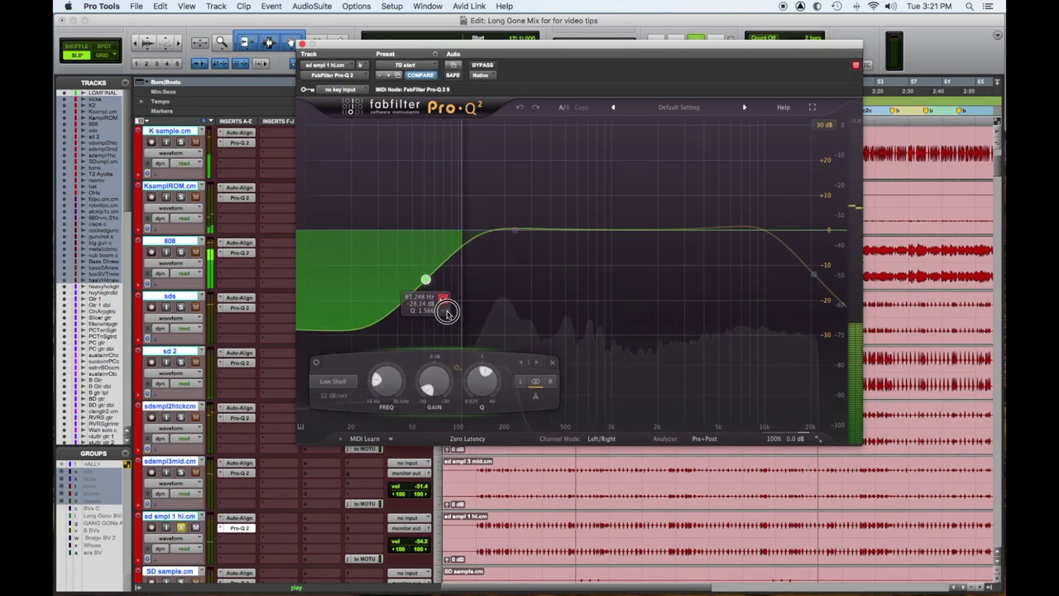
{"action": "left_click_drag", "start_coordinate": [811, 297], "coordinate": [787, 306]}
Sweep the sd smpl 1 hi mid bell with a narrow Q to about 466 Hz and cut its gain to about -5 dB.
{"action": "left_click_drag", "start_coordinate": [516, 233], "coordinate": [562, 204]}
{"action": "left_click_drag", "start_coordinate": [612, 374], "coordinate": [611, 351]}
{"action": "left_click_drag", "start_coordinate": [562, 199], "coordinate": [560, 159]}
{"action": "scroll", "coordinate": [559, 160], "scroll_direction": "up", "scroll_amount": 2}
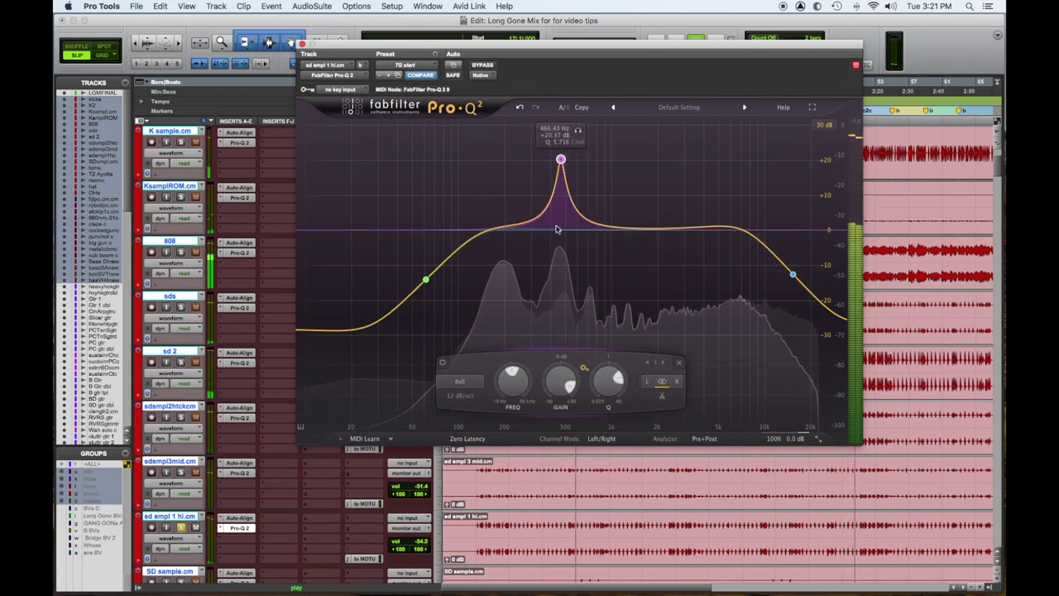
{"action": "left_click_drag", "start_coordinate": [562, 381], "coordinate": [553, 454]}
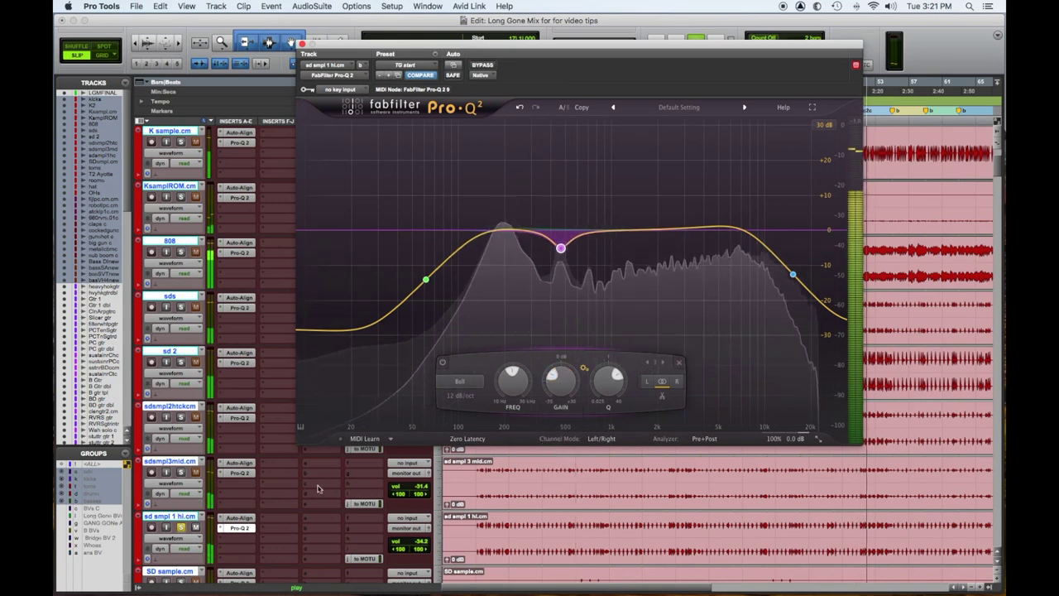
Solo SD sample instead of sd smpl 1 hi and set its Pro-Q 2 low shelf to about 61 Hz during playback.
{"action": "scroll", "coordinate": [303, 500], "scroll_direction": "down", "scroll_amount": 3}
{"action": "left_click", "coordinate": [181, 500]}
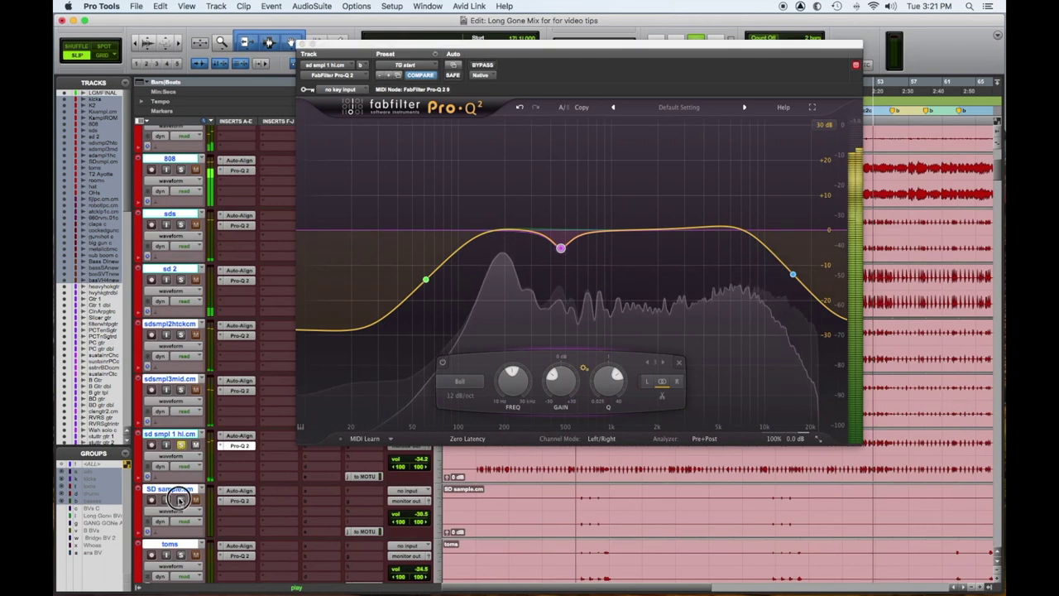
{"action": "left_click", "coordinate": [232, 503]}
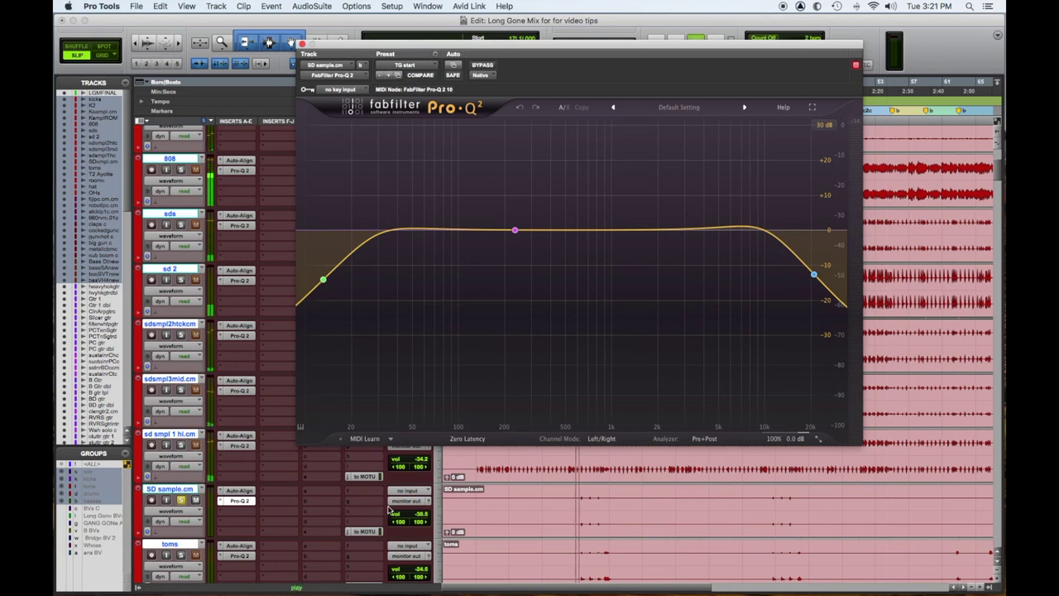
{"action": "key", "text": "space"}
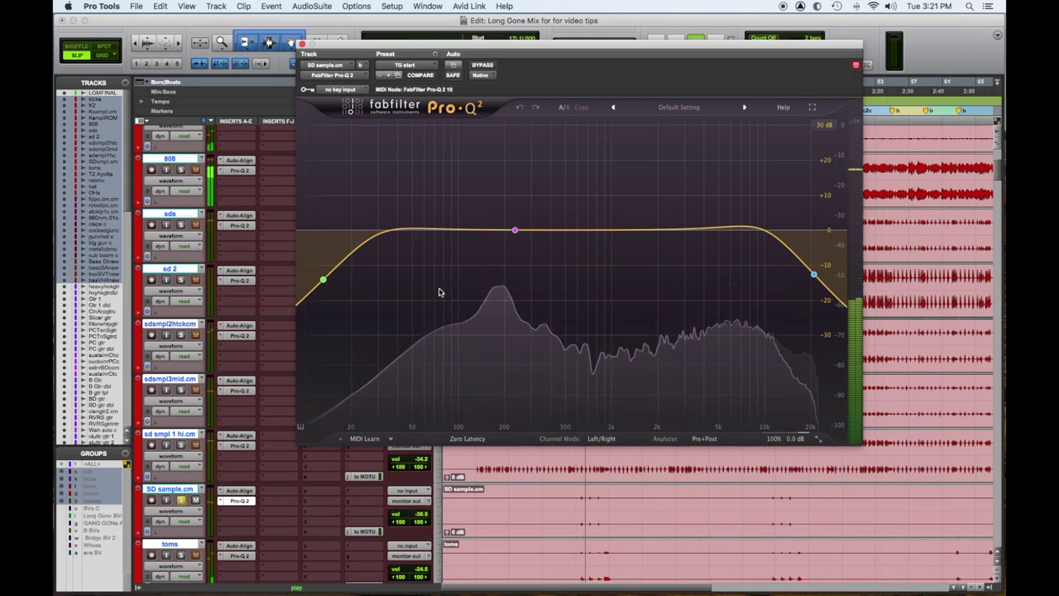
{"action": "left_click_drag", "start_coordinate": [335, 299], "coordinate": [442, 307]}
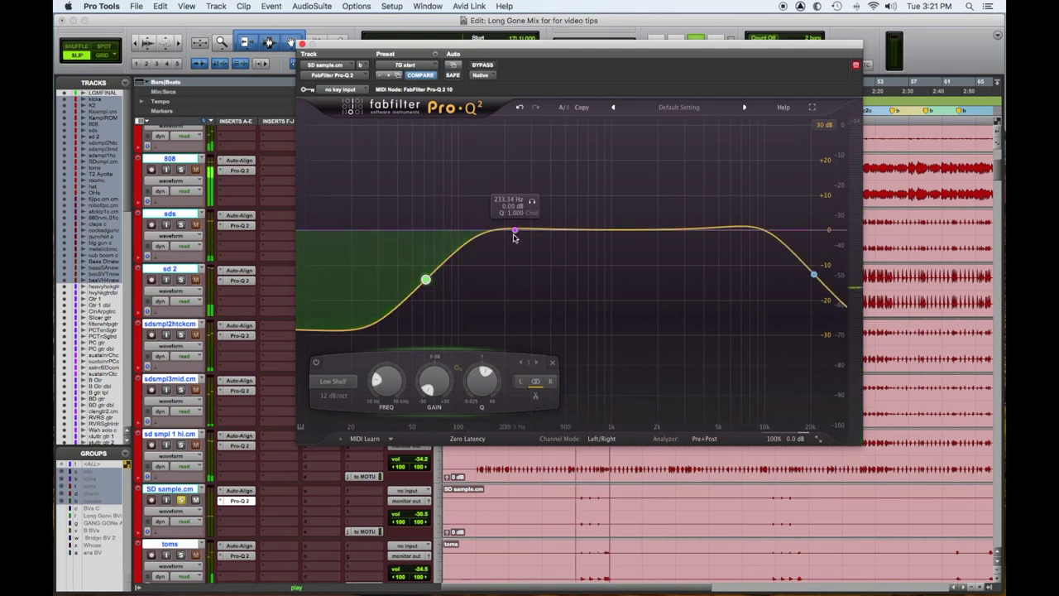
Sweep the SD sample mid bell to about 630 Hz, cut it to about -4.5 dB, and set the high shelf to about 16.5 kHz.
{"action": "left_click_drag", "start_coordinate": [515, 232], "coordinate": [569, 160]}
{"action": "left_click_drag", "start_coordinate": [612, 384], "coordinate": [613, 369]}
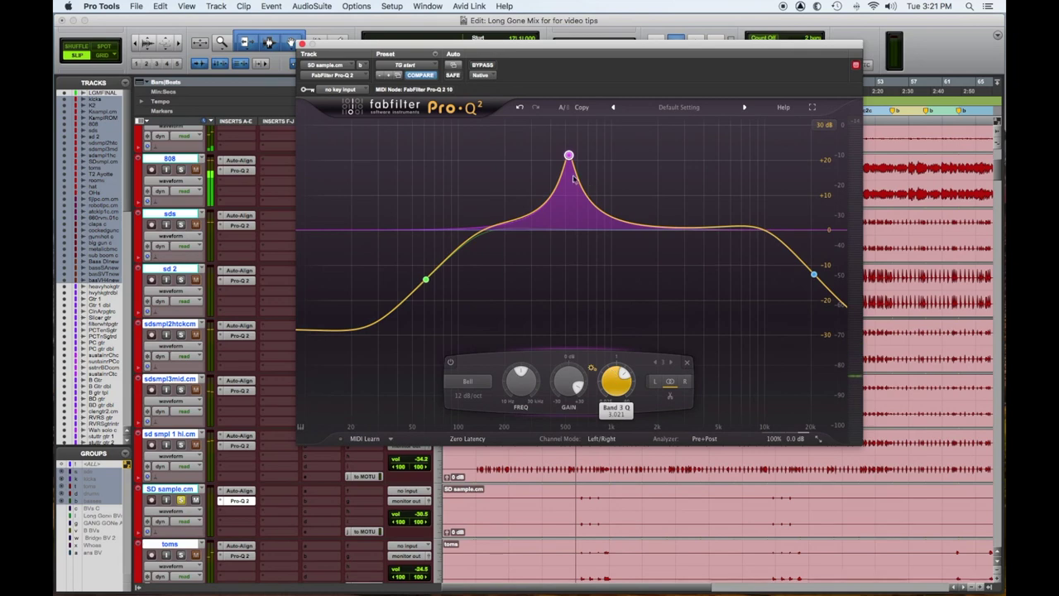
{"action": "left_click_drag", "start_coordinate": [569, 155], "coordinate": [582, 133]}
{"action": "key", "text": "space"}
{"action": "left_click_drag", "start_coordinate": [581, 382], "coordinate": [569, 447]}
{"action": "left_click_drag", "start_coordinate": [809, 294], "coordinate": [795, 296]}
Play the soloed toms track from its hit around bar 20 and set its Pro-Q 2 low shelf to about 30 Hz.
{"action": "scroll", "coordinate": [605, 475], "scroll_direction": "down", "scroll_amount": 2}
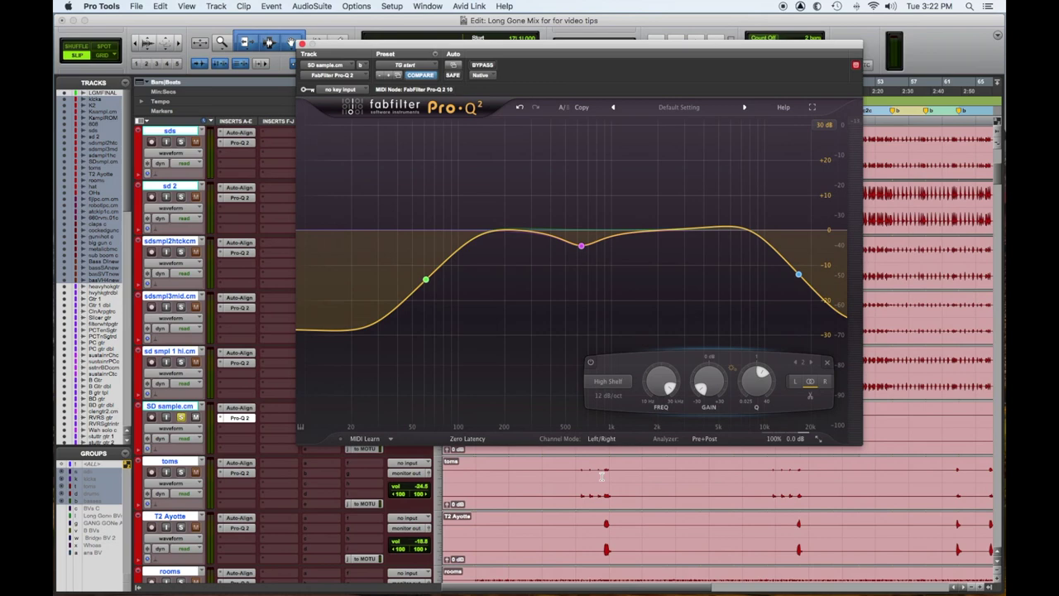
{"action": "left_click_drag", "start_coordinate": [605, 475], "coordinate": [615, 487]}
{"action": "key", "text": "super+w"}
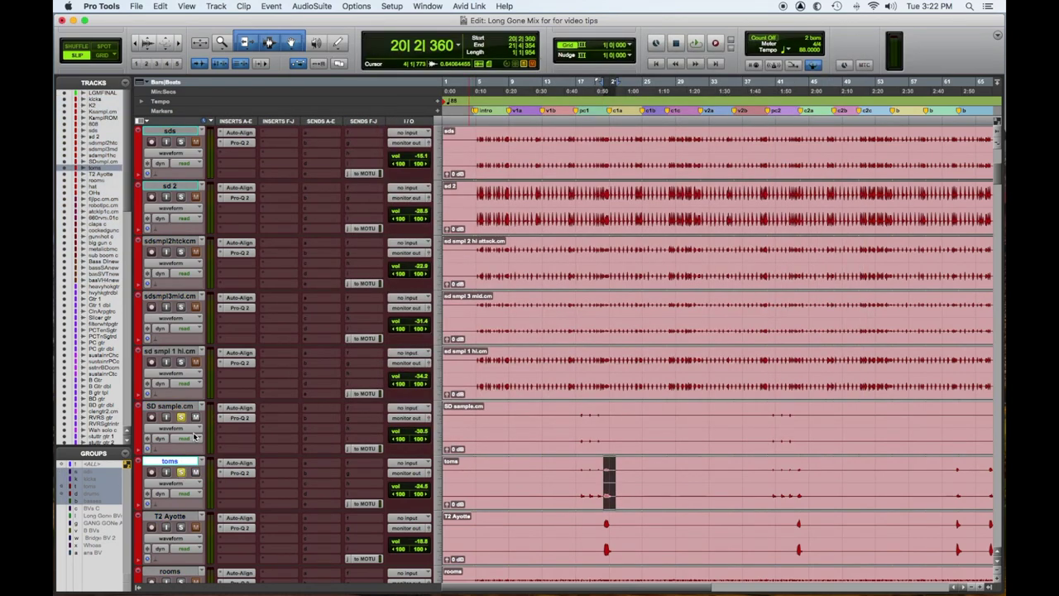
{"action": "key", "text": "space"}
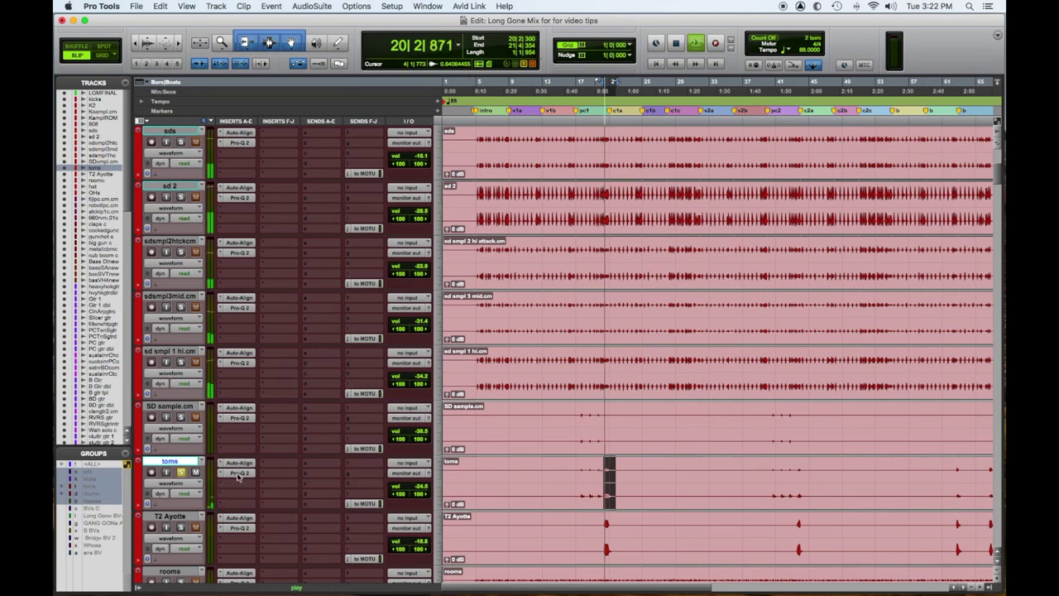
{"action": "left_click", "coordinate": [239, 473]}
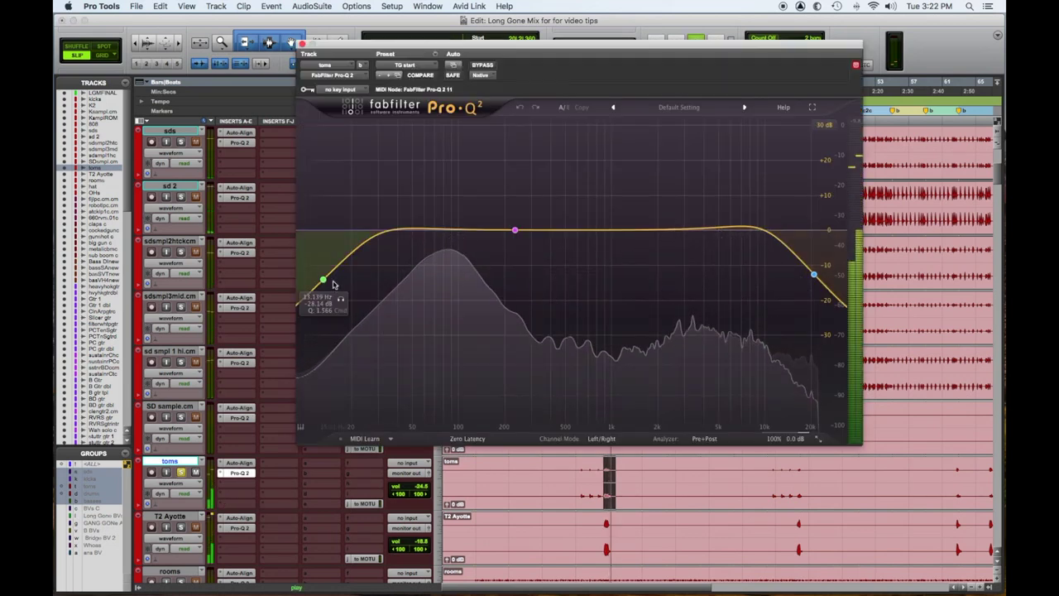
{"action": "left_click_drag", "start_coordinate": [346, 300], "coordinate": [402, 304]}
Sweep the toms mid bell to about 323 Hz, cut it to about -6 dB, and set the high shelf to about 14.5 kHz.
{"action": "left_click_drag", "start_coordinate": [511, 231], "coordinate": [537, 157]}
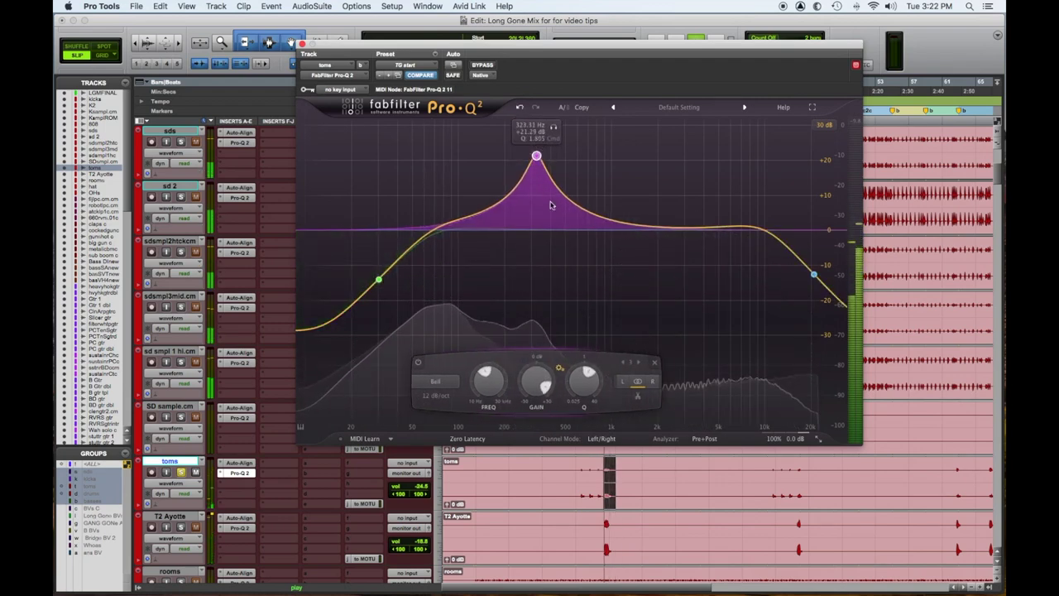
{"action": "left_click_drag", "start_coordinate": [590, 384], "coordinate": [591, 365]}
{"action": "left_click_drag", "start_coordinate": [537, 151], "coordinate": [538, 251]}
{"action": "left_click", "coordinate": [809, 295]}
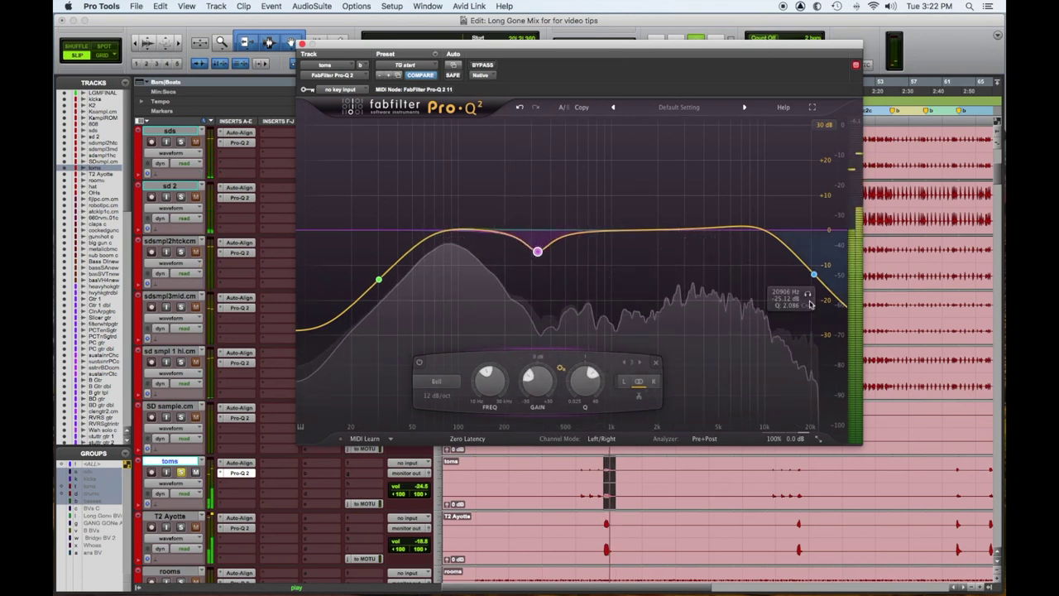
{"action": "left_click_drag", "start_coordinate": [811, 297], "coordinate": [784, 303]}
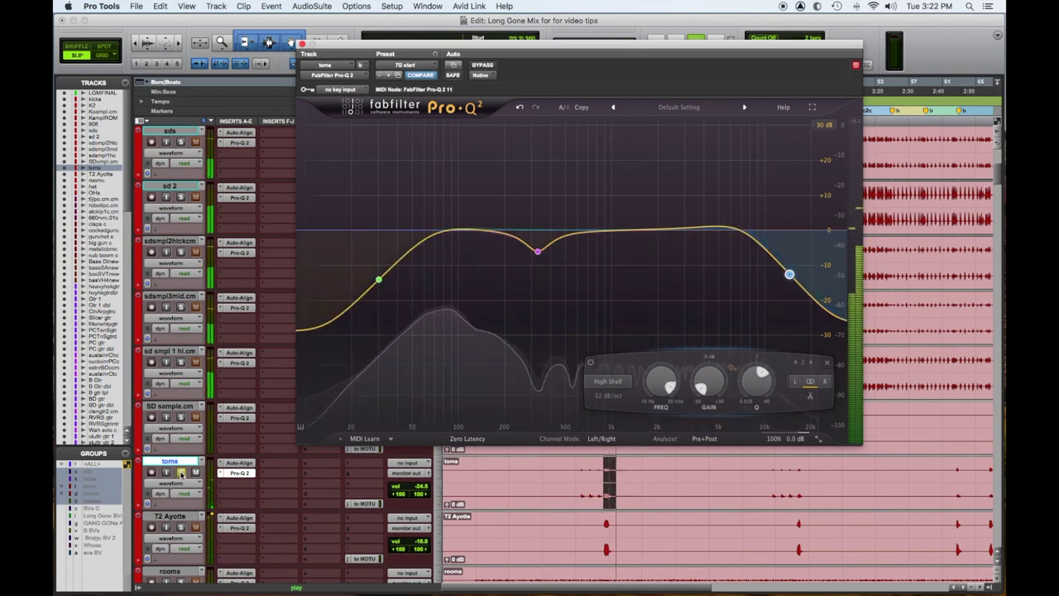
Solo T2 Ayotte instead of toms and set its Pro-Q 2 low shelf to about 26 Hz.
{"action": "left_click", "coordinate": [181, 527]}
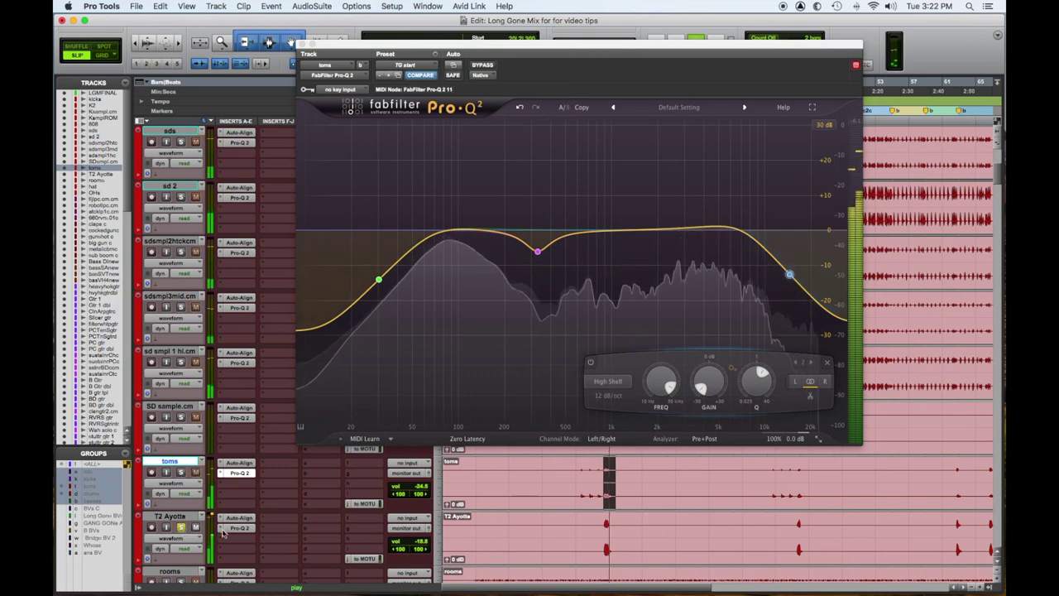
{"action": "left_click", "coordinate": [237, 528]}
{"action": "left_click_drag", "start_coordinate": [348, 310], "coordinate": [396, 303]}
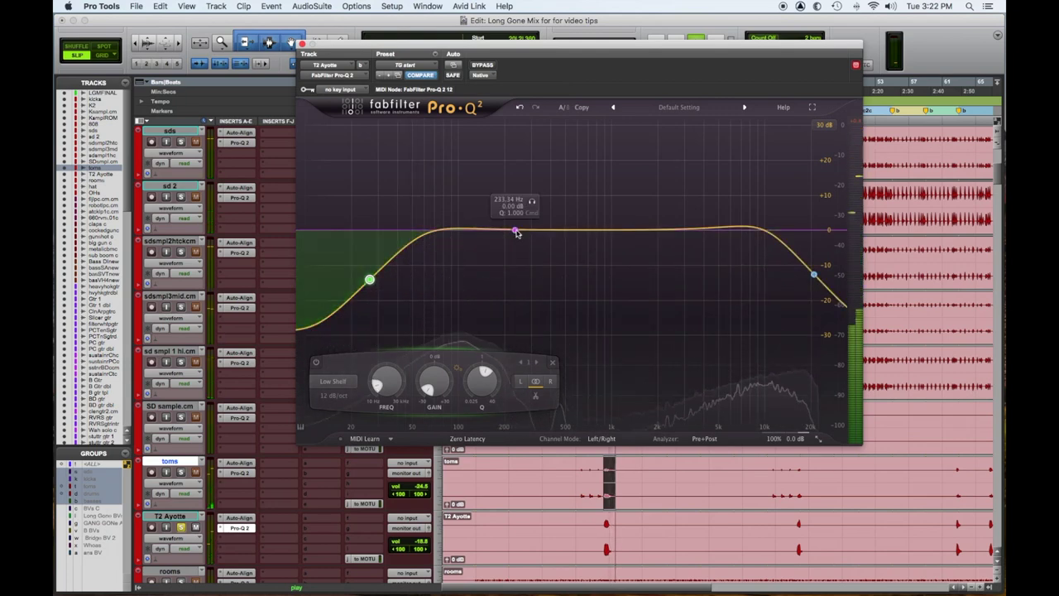
Sweep the T2 Ayotte mid bell with a narrow Q to about 200 Hz and cut it to about -4 dB.
{"action": "left_click_drag", "start_coordinate": [515, 233], "coordinate": [503, 153]}
{"action": "left_click_drag", "start_coordinate": [549, 379], "coordinate": [556, 347]}
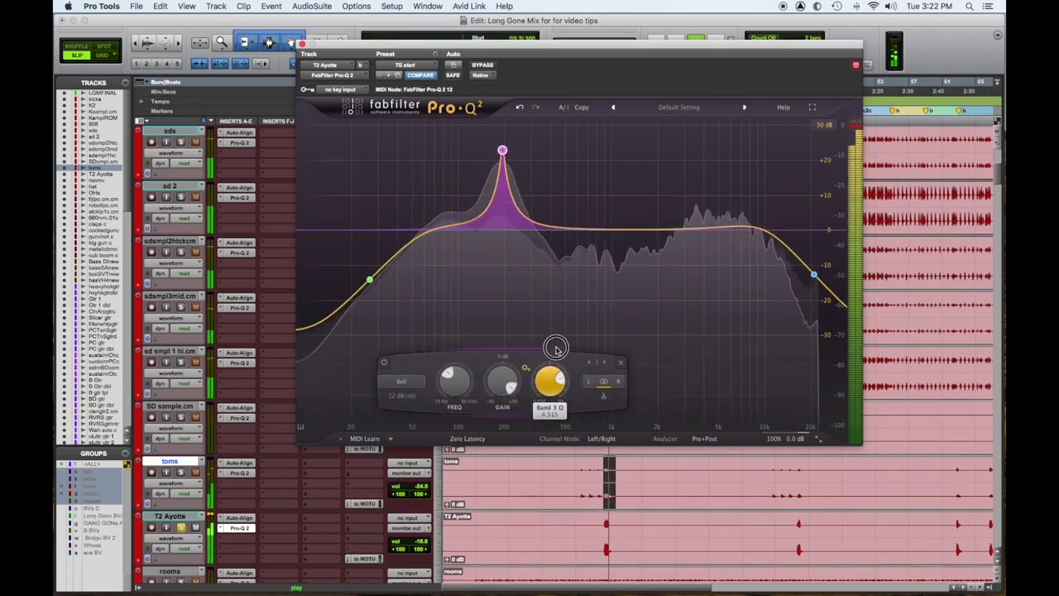
{"action": "left_click_drag", "start_coordinate": [502, 380], "coordinate": [492, 451]}
{"action": "mouse_move", "coordinate": [811, 295]}
{"action": "left_mouse_down"}
{"action": "mouse_move", "coordinate": [798, 292]}
{"action": "mouse_move", "coordinate": [809, 291]}
{"action": "left_mouse_up"}
{"action": "scroll", "coordinate": [184, 483], "scroll_direction": "down", "scroll_amount": 1}
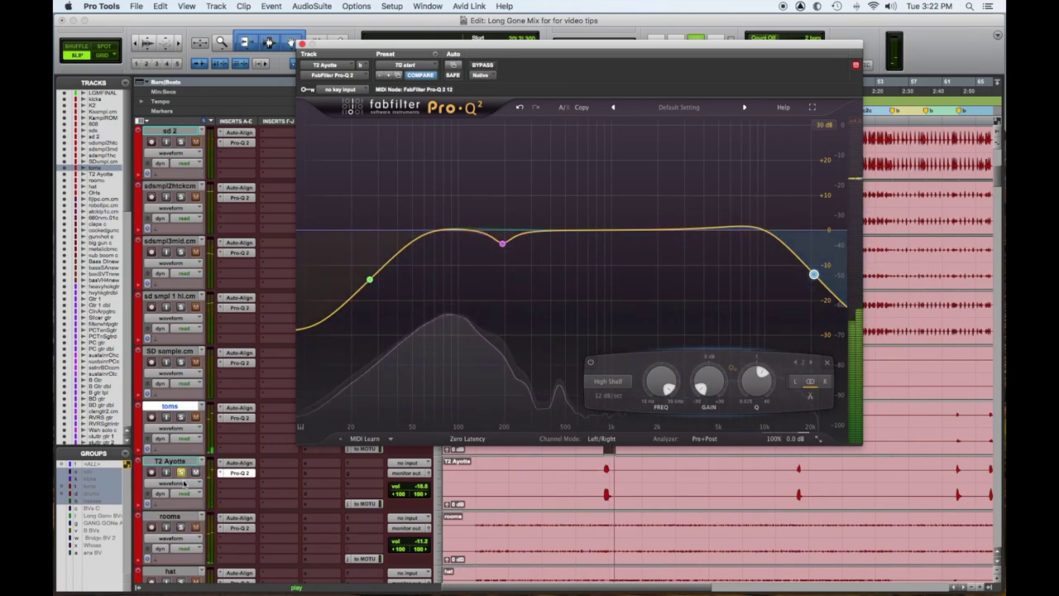
Select and solo all drum tracks from kicks through OHs and play the seven-bar chorus section starting at bar 21.
{"action": "scroll", "coordinate": [190, 487], "scroll_direction": "up", "scroll_amount": 4}
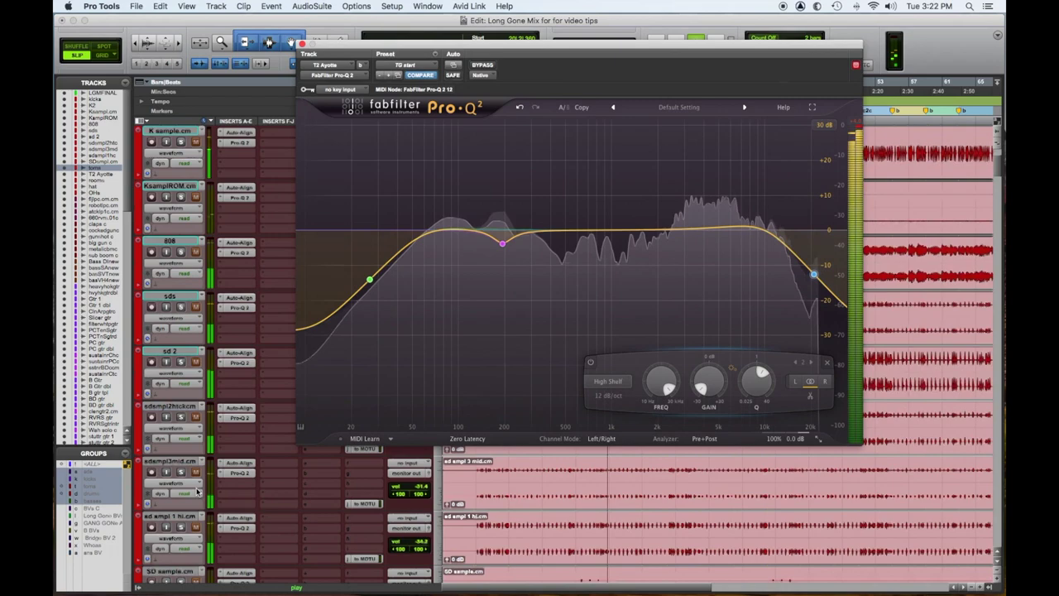
{"action": "scroll", "coordinate": [197, 492], "scroll_direction": "up", "scroll_amount": 3}
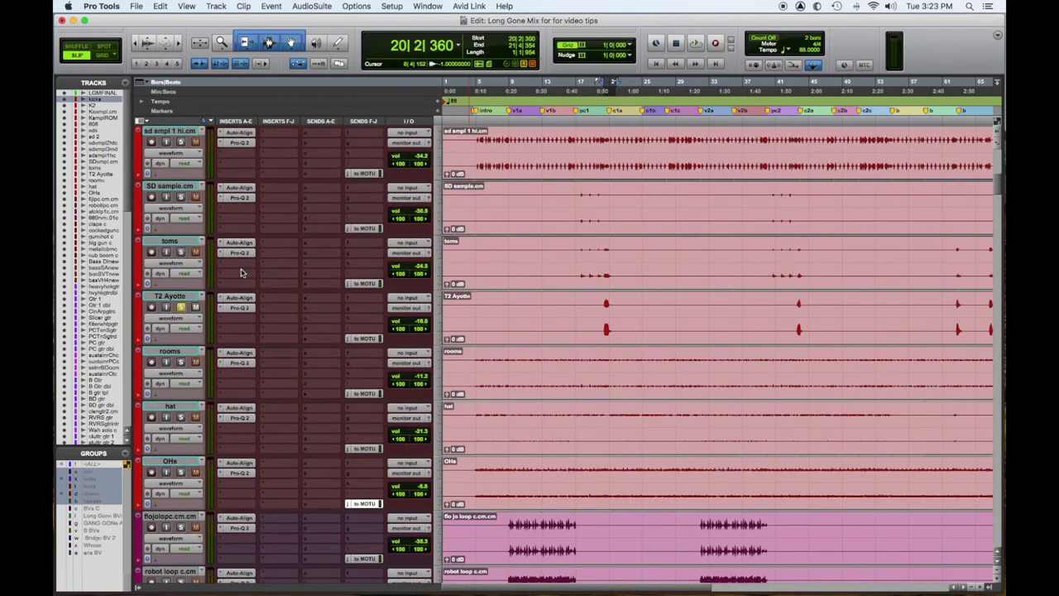
{"action": "scroll", "coordinate": [241, 361], "scroll_direction": "down", "scroll_amount": 1}
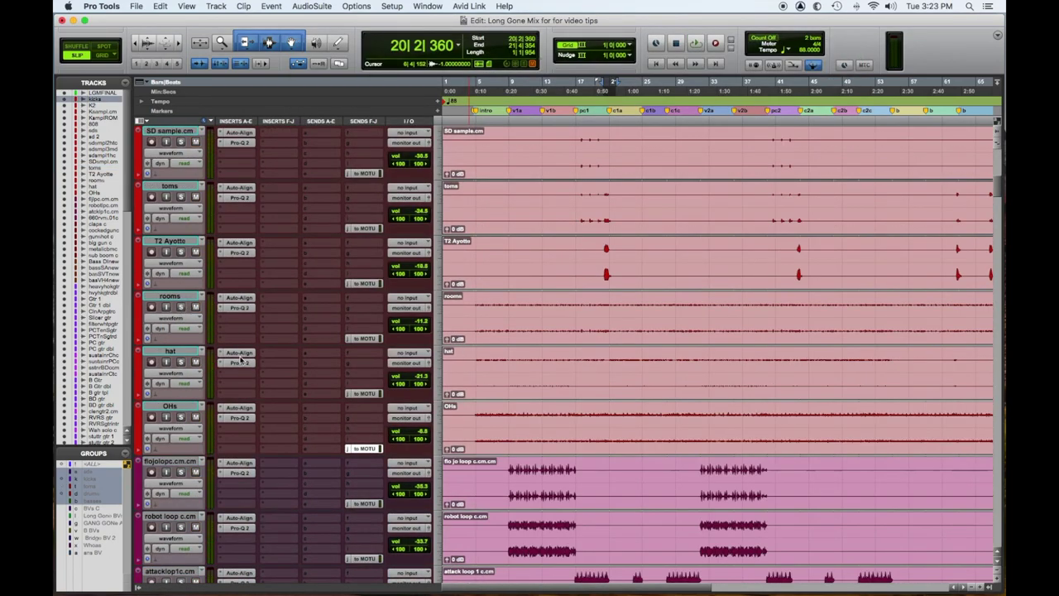
{"action": "left_click", "coordinate": [176, 409], "text": "shift"}
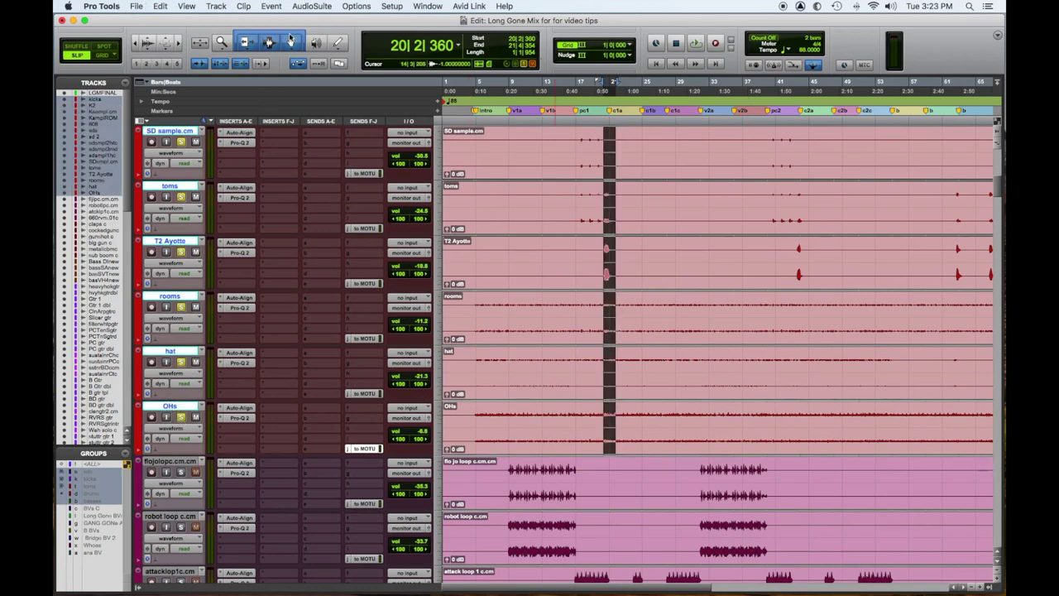
{"action": "left_click", "coordinate": [611, 110]}
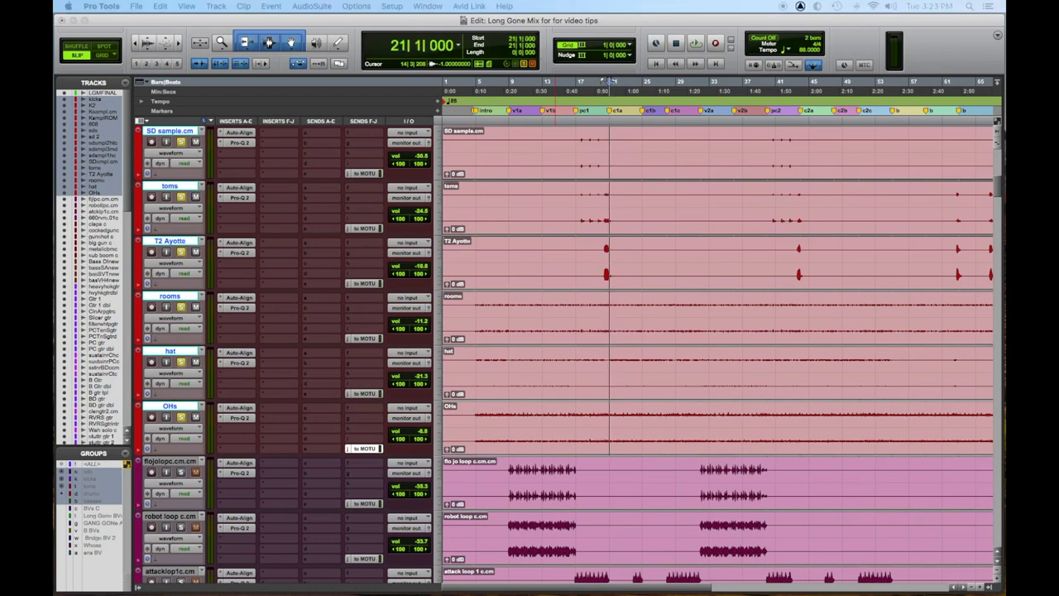
{"action": "left_click", "coordinate": [670, 110], "text": "shift"}
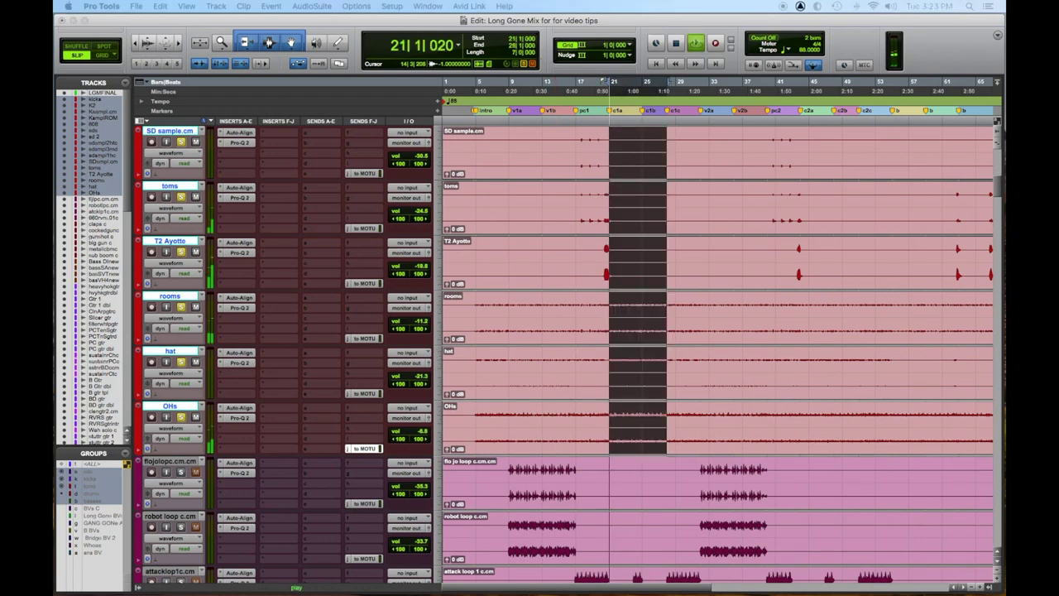
Compare the drums with Pro-Q 2 bypassed and re-enabled on all selected tracks, and stop playback.
{"action": "left_click", "coordinate": [240, 308], "text": "ctrl+alt+shift+super"}
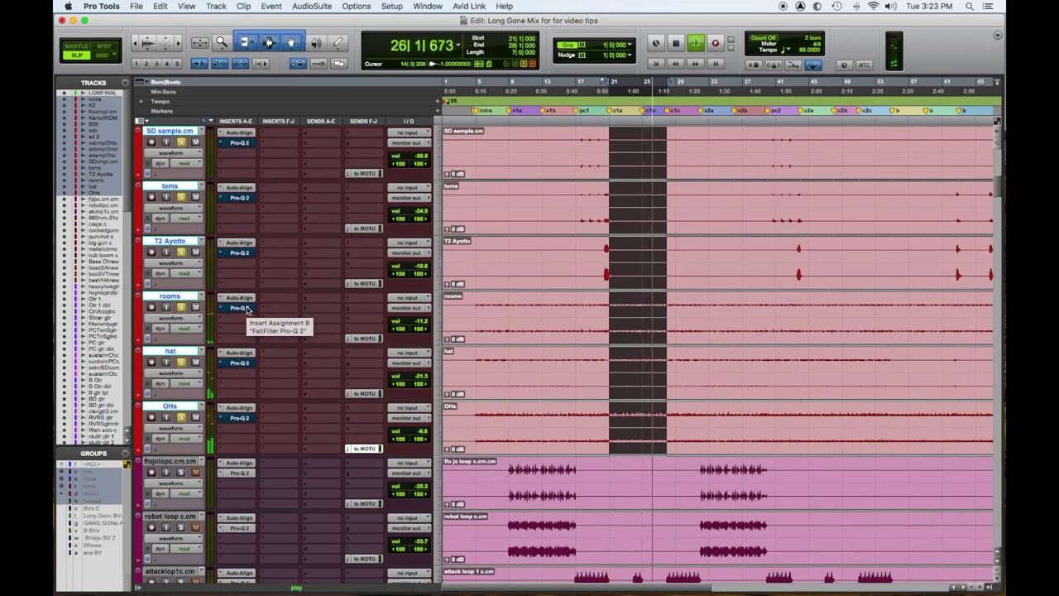
{"action": "left_click", "coordinate": [246, 309], "text": "ctrl+alt+shift+super"}
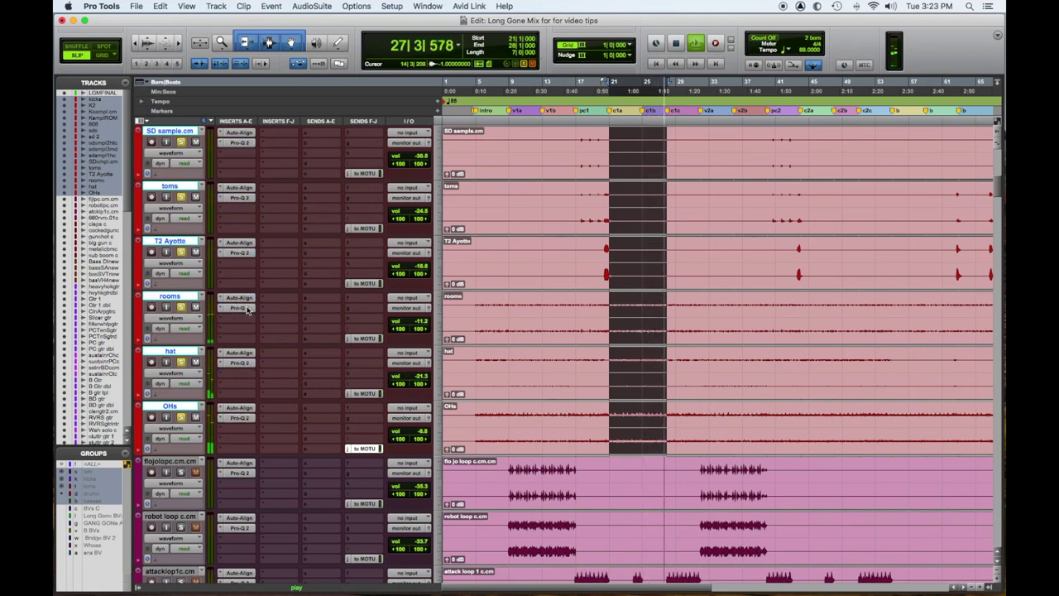
{"action": "key", "text": "space"}
Disable the drums group and play the soloed flo jo loop clip from bar 9 with its Pro-Q 2 open.
{"action": "left_click", "coordinate": [96, 496]}
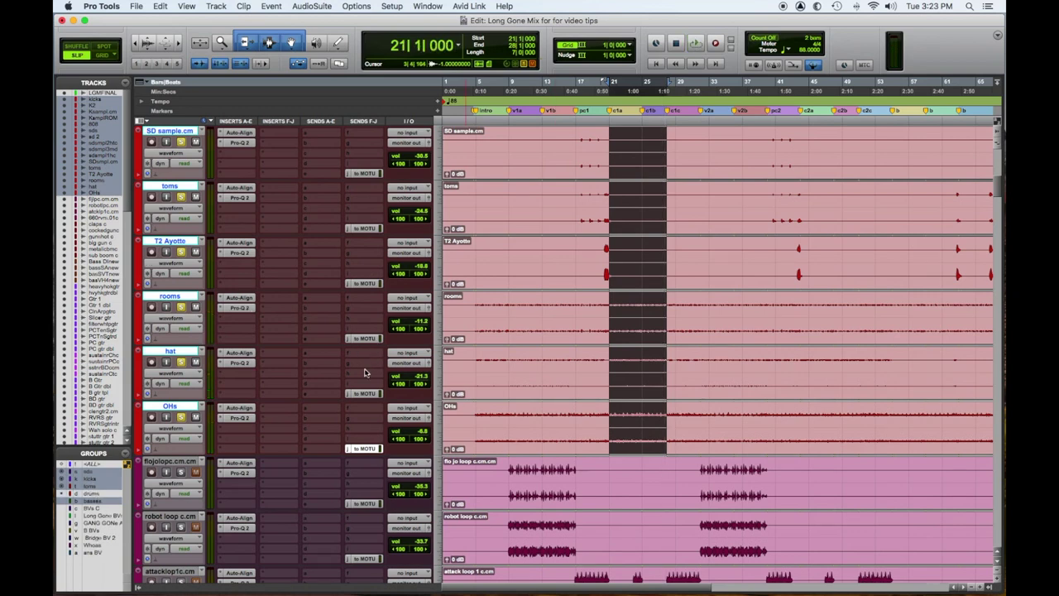
{"action": "scroll", "coordinate": [364, 372], "scroll_direction": "down", "scroll_amount": 2}
{"action": "left_click", "coordinate": [240, 362]}
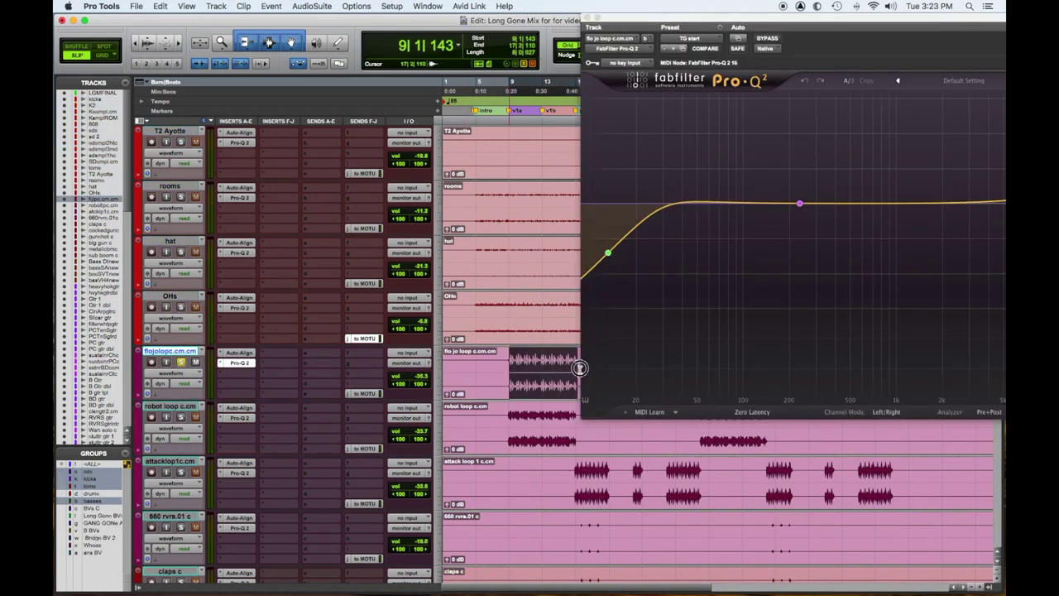
{"action": "key", "text": "space"}
{"action": "left_click_drag", "start_coordinate": [698, 19], "coordinate": [436, 19]}
On the flo jo loop, set the low shelf to about 40 Hz, high shelf to about 7.6 kHz, and mid bell to about -7.3 dB at 500 Hz.
{"action": "left_click_drag", "start_coordinate": [360, 273], "coordinate": [444, 292]}
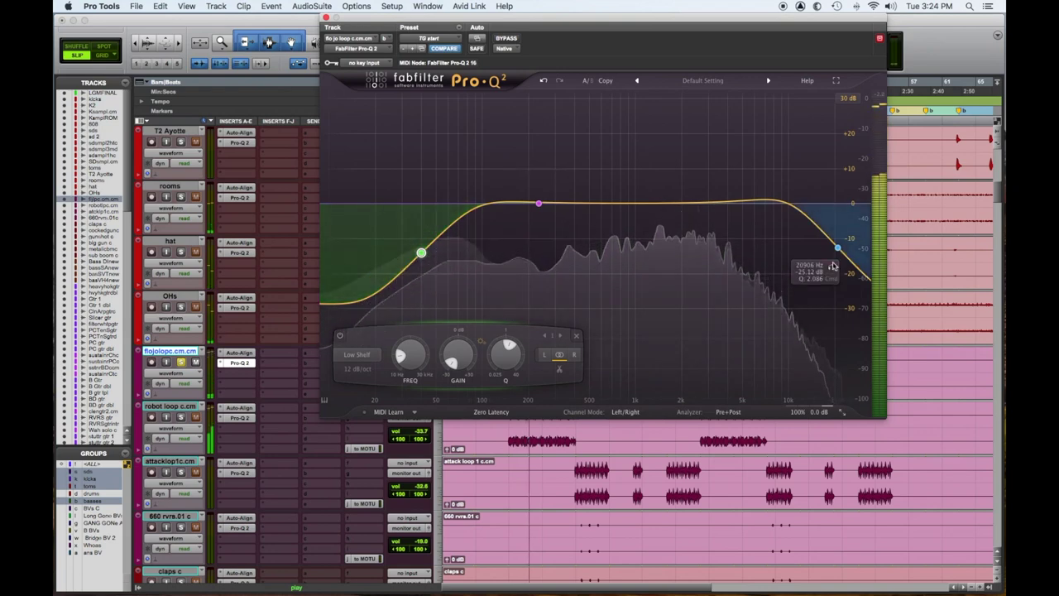
{"action": "left_click_drag", "start_coordinate": [837, 247], "coordinate": [781, 248]}
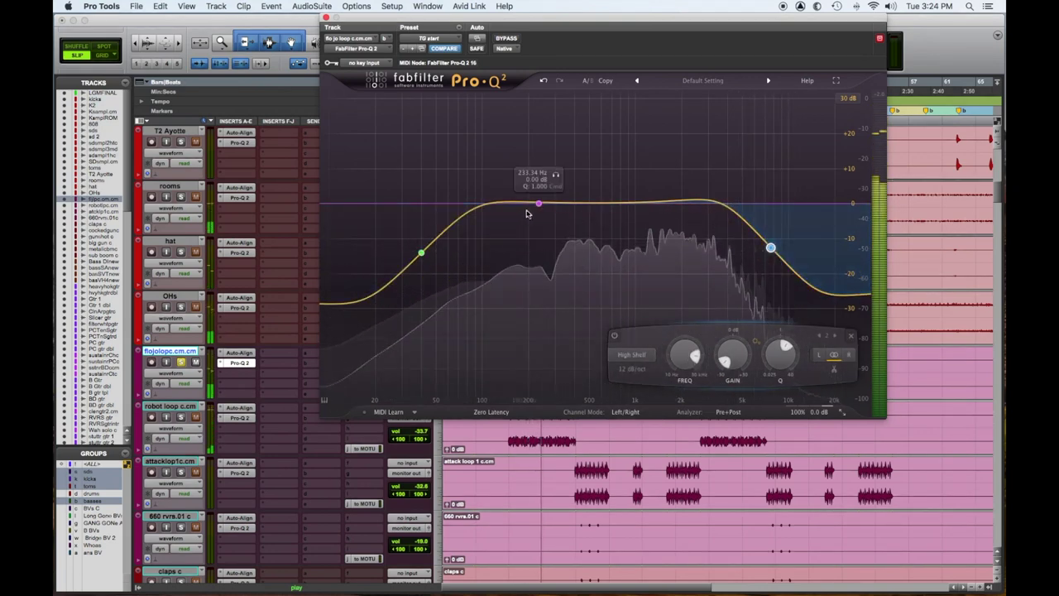
{"action": "left_click_drag", "start_coordinate": [540, 204], "coordinate": [558, 148]}
{"action": "left_click_drag", "start_coordinate": [602, 361], "coordinate": [588, 109]}
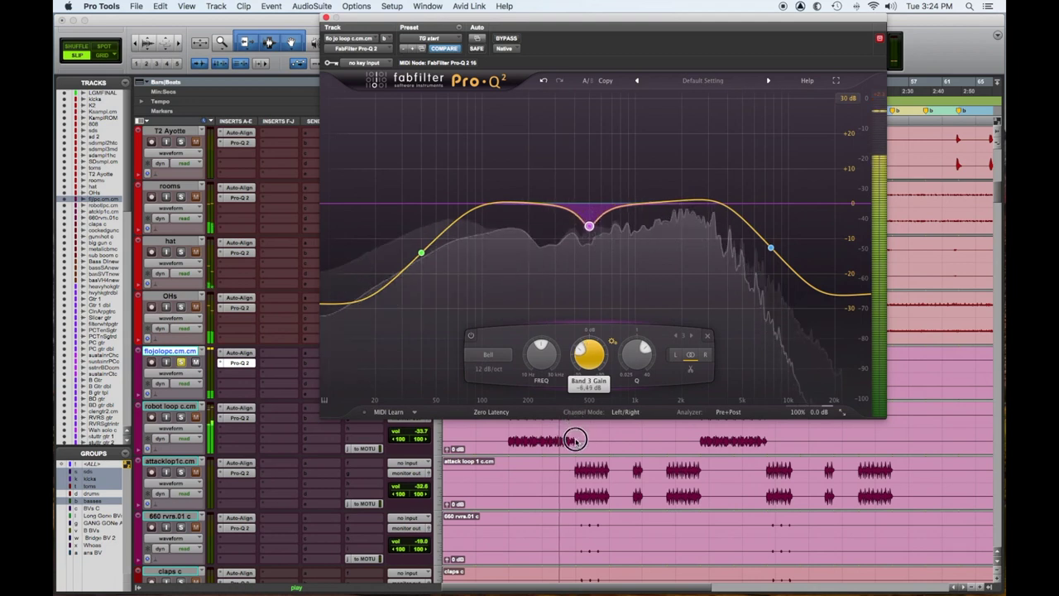
Solo robot loop instead of flo jo loop and set its Pro-Q 2 low shelf to about 23 Hz and high shelf to about 8.5 kHz.
{"action": "key", "text": "space"}
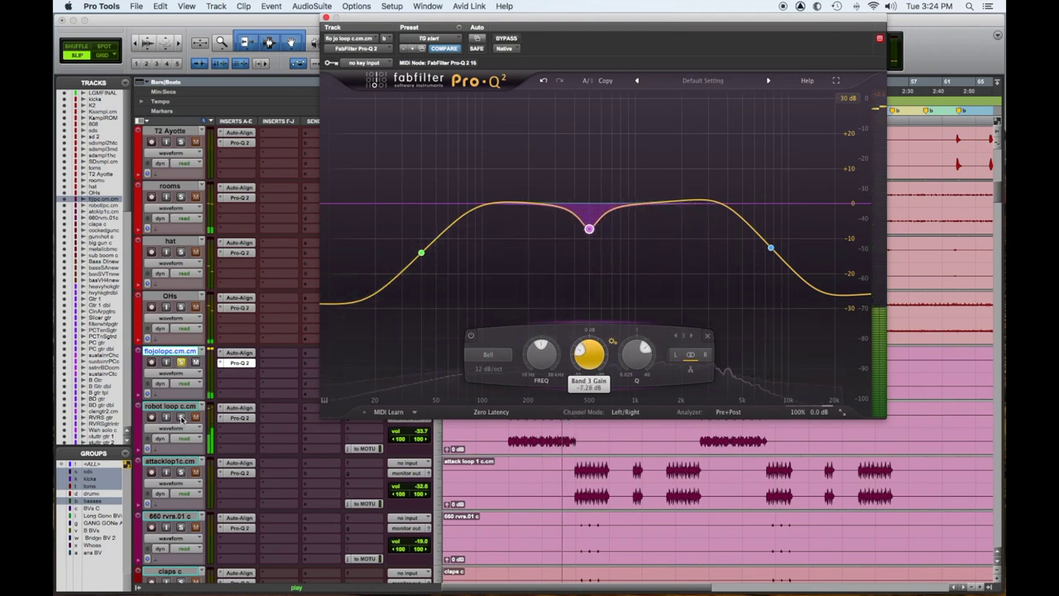
{"action": "left_click", "coordinate": [179, 349]}
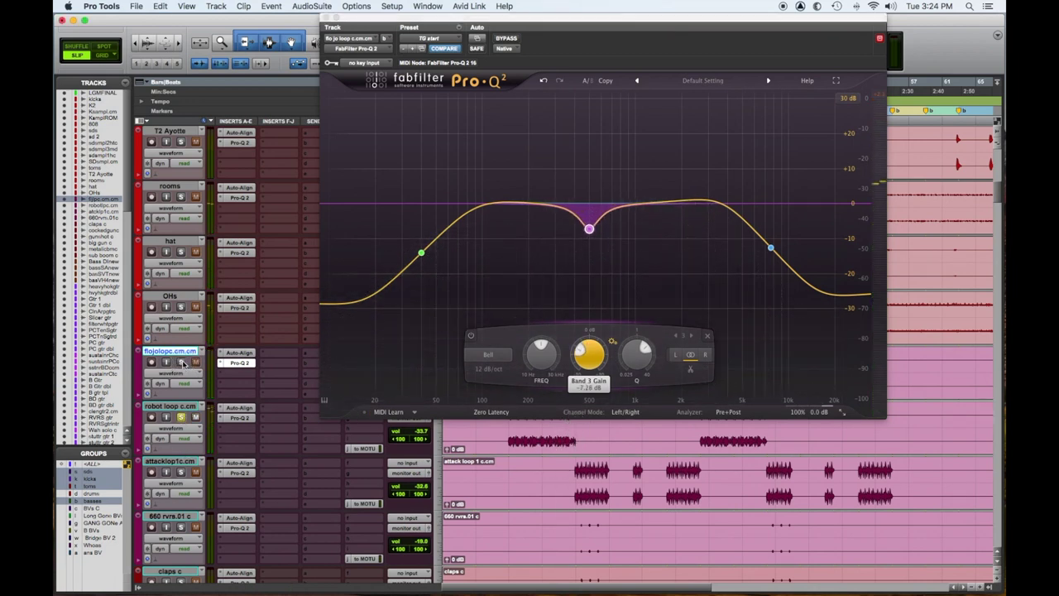
{"action": "left_click", "coordinate": [238, 418]}
{"action": "key", "text": "space"}
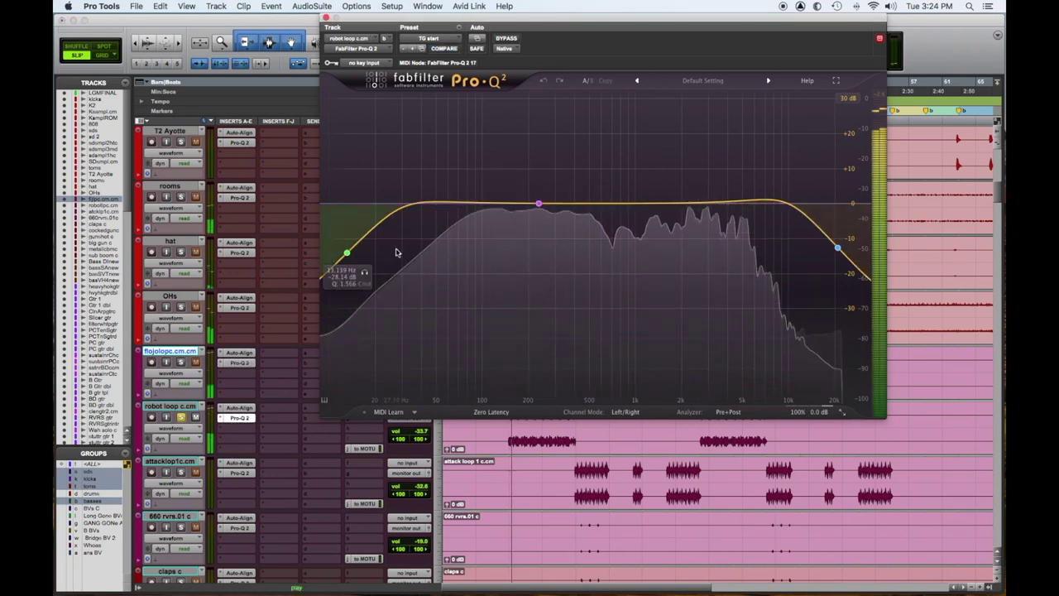
{"action": "left_click_drag", "start_coordinate": [367, 278], "coordinate": [338, 280]}
{"action": "left_click_drag", "start_coordinate": [837, 248], "coordinate": [778, 247]}
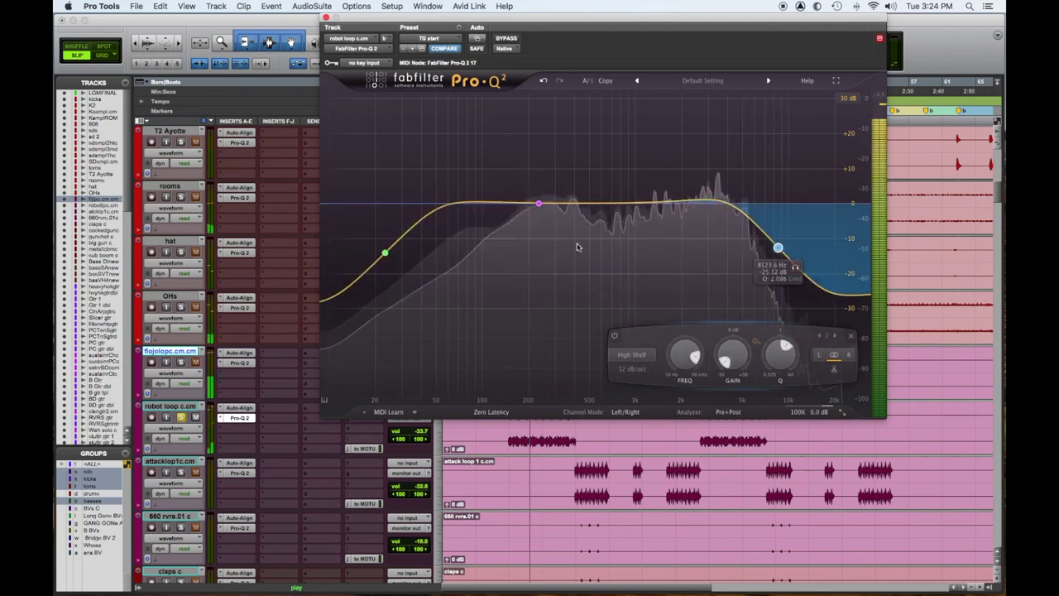
Sweep the robot loop mid bell to about 247 Hz and cut it to about -4.5 dB with a Q of about 6.7.
{"action": "left_click_drag", "start_coordinate": [537, 205], "coordinate": [550, 149]}
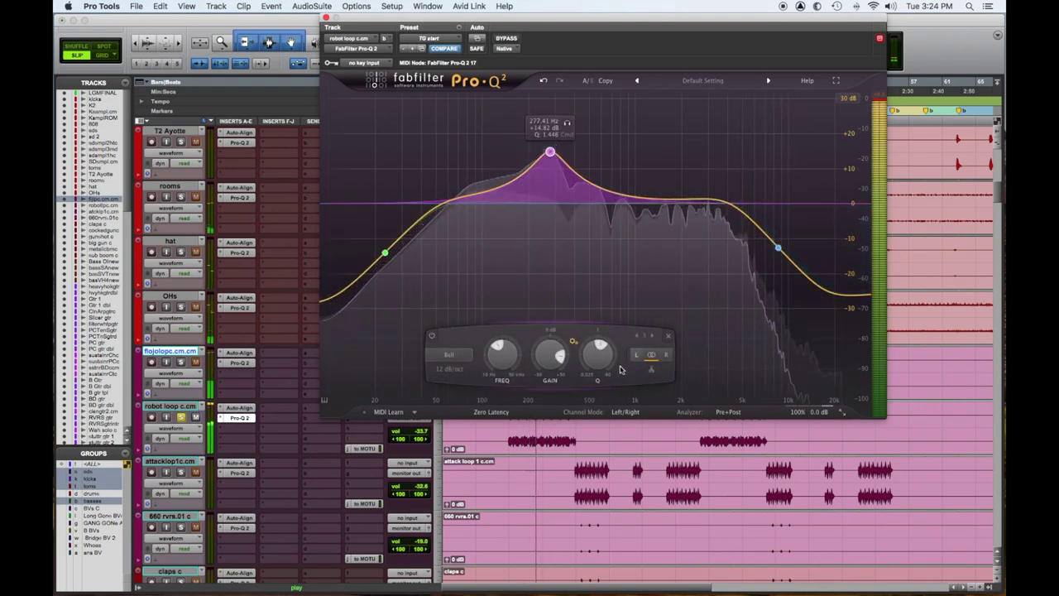
{"action": "left_click_drag", "start_coordinate": [599, 348], "coordinate": [600, 343]}
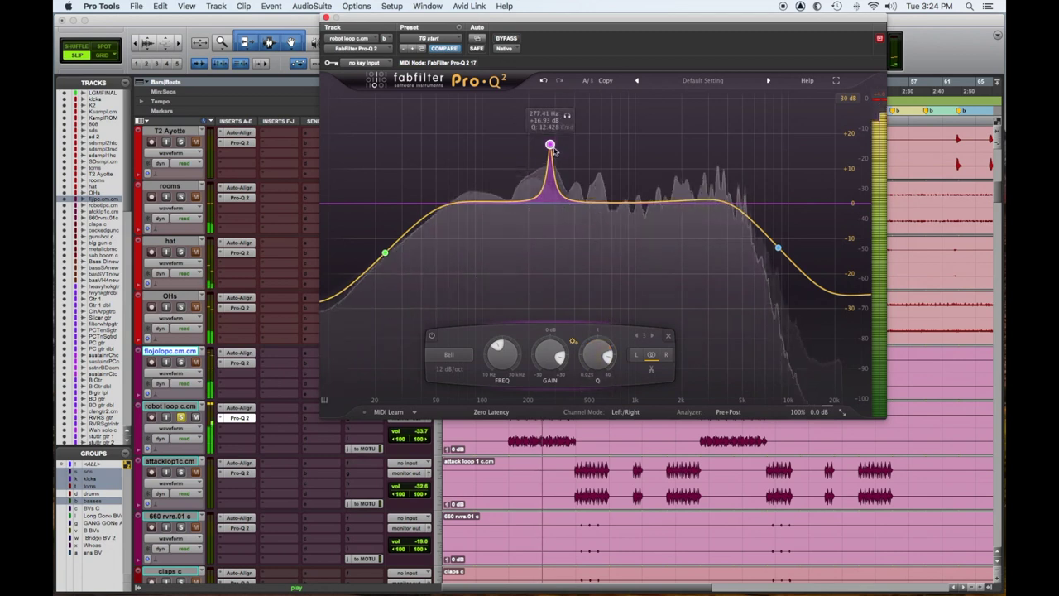
{"action": "left_click_drag", "start_coordinate": [549, 146], "coordinate": [541, 107]}
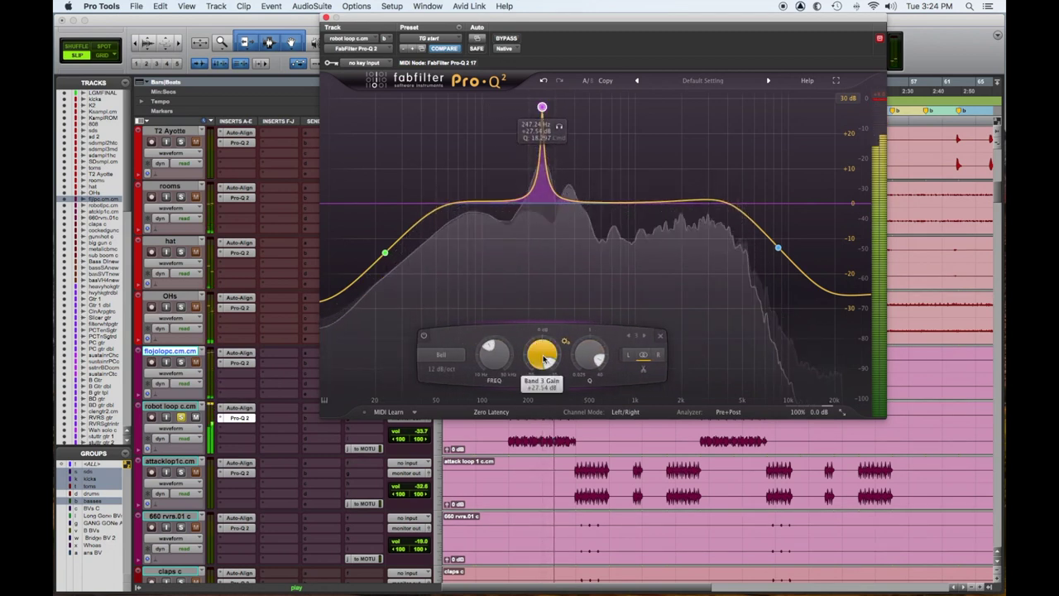
{"action": "left_click_drag", "start_coordinate": [538, 349], "coordinate": [527, 432]}
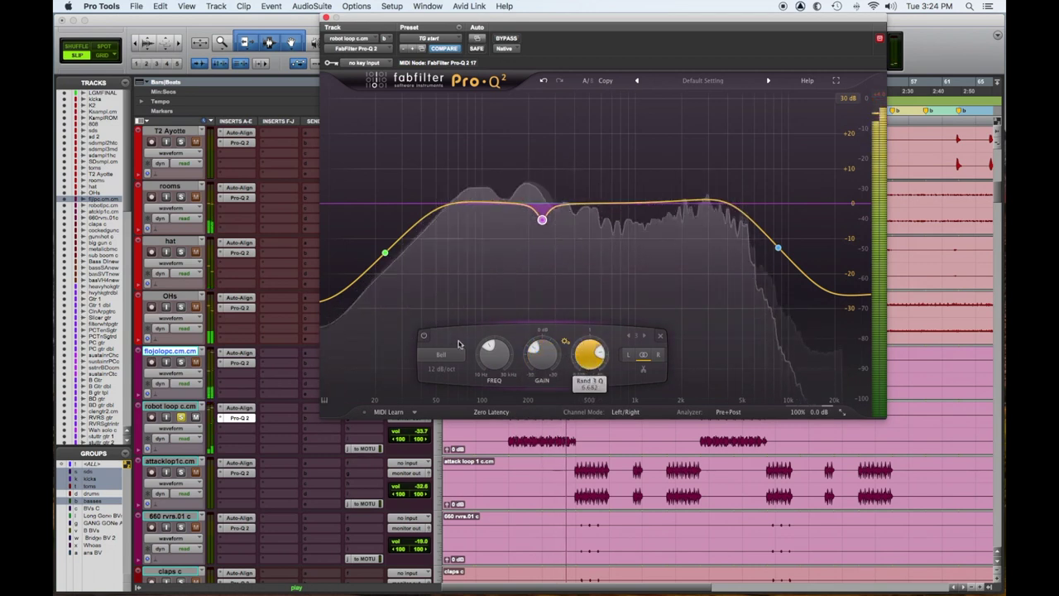
Add flo jo loop, OHs, hat, rooms, T2 Ayotte and toms to the soloed robot loop.
{"action": "left_click", "coordinate": [182, 362]}
{"action": "left_click", "coordinate": [181, 307]}
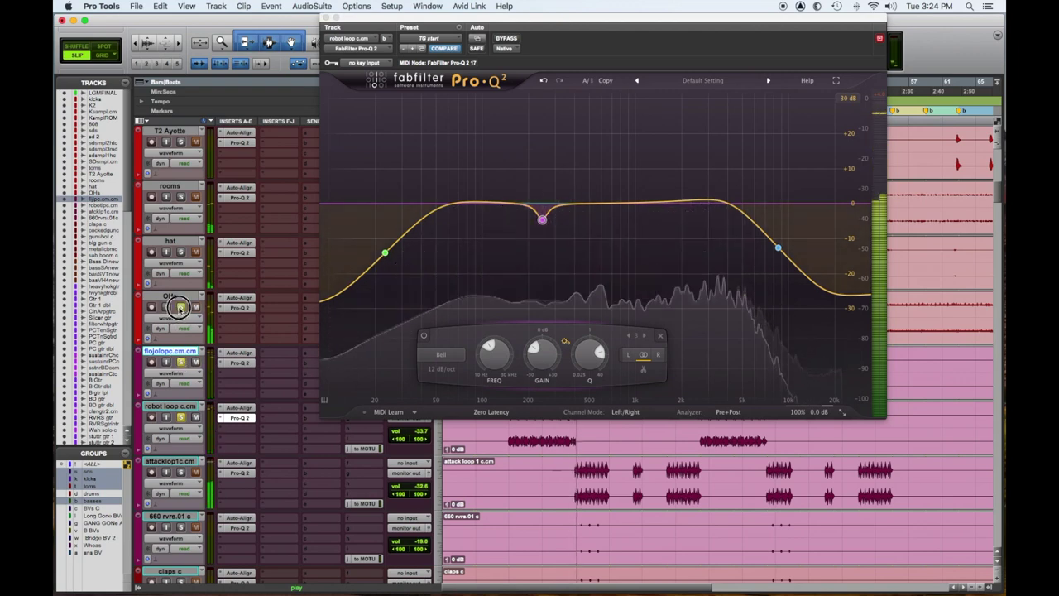
{"action": "left_click", "coordinate": [182, 251]}
{"action": "left_click", "coordinate": [179, 197]}
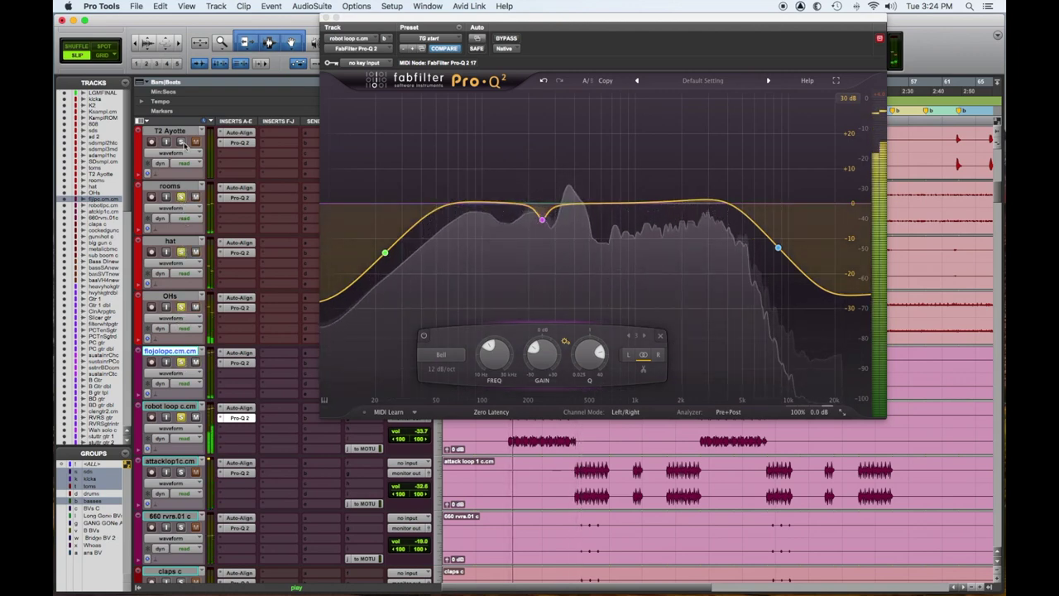
{"action": "left_click", "coordinate": [182, 143]}
{"action": "scroll", "coordinate": [226, 299], "scroll_direction": "up", "scroll_amount": 7}
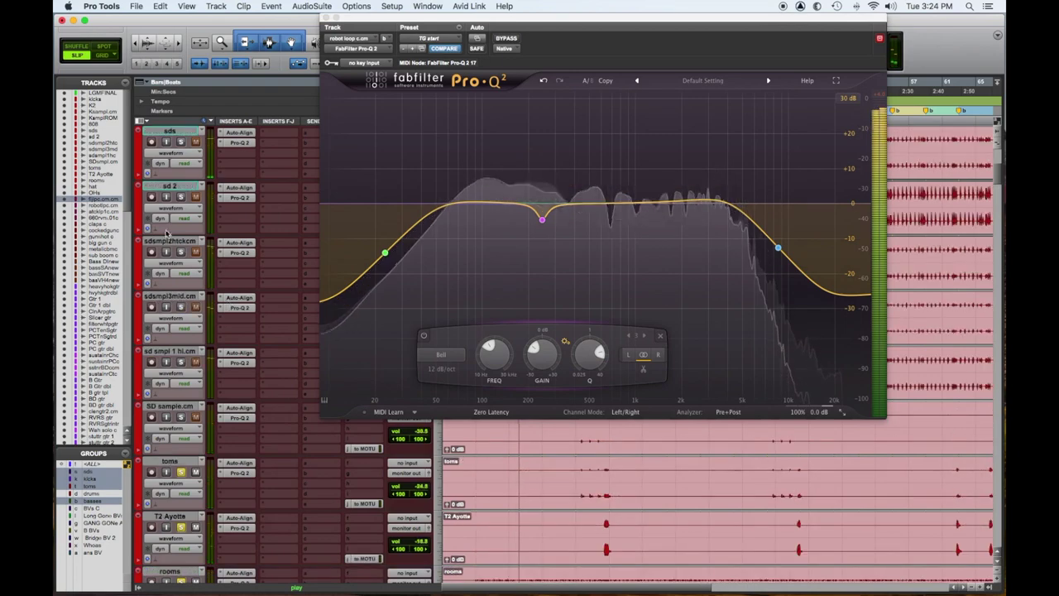
Close the Pro-Q 2 window, select the tracks from SD sample up to kicks, and solo them as well.
{"action": "left_click", "coordinate": [187, 407]}
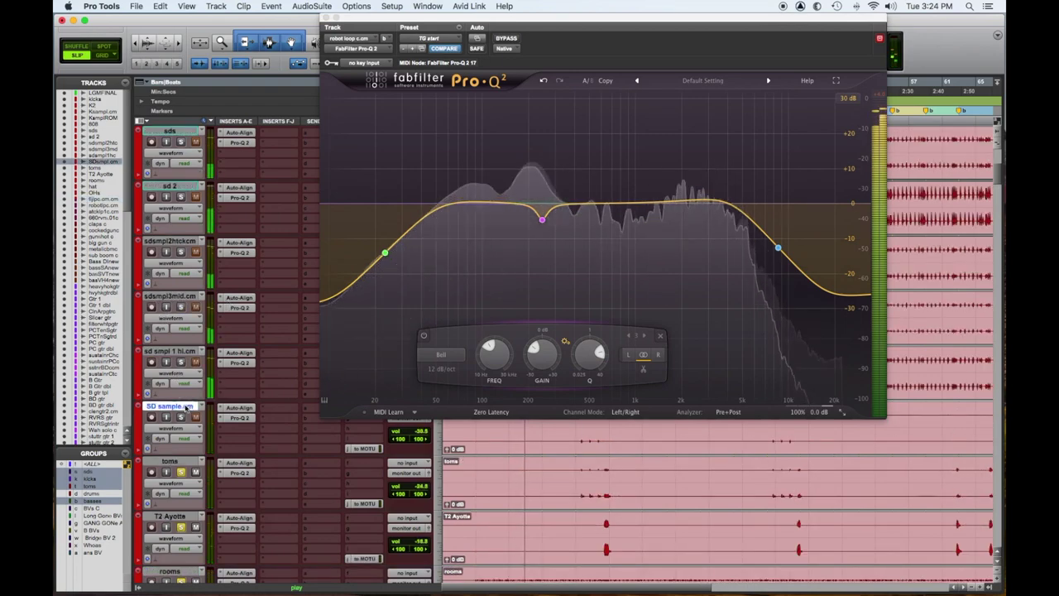
{"action": "key", "text": "ctrl+alt+super+w"}
{"action": "scroll", "coordinate": [210, 392], "scroll_direction": "up", "scroll_amount": 3}
{"action": "scroll", "coordinate": [279, 334], "scroll_direction": "up", "scroll_amount": 2}
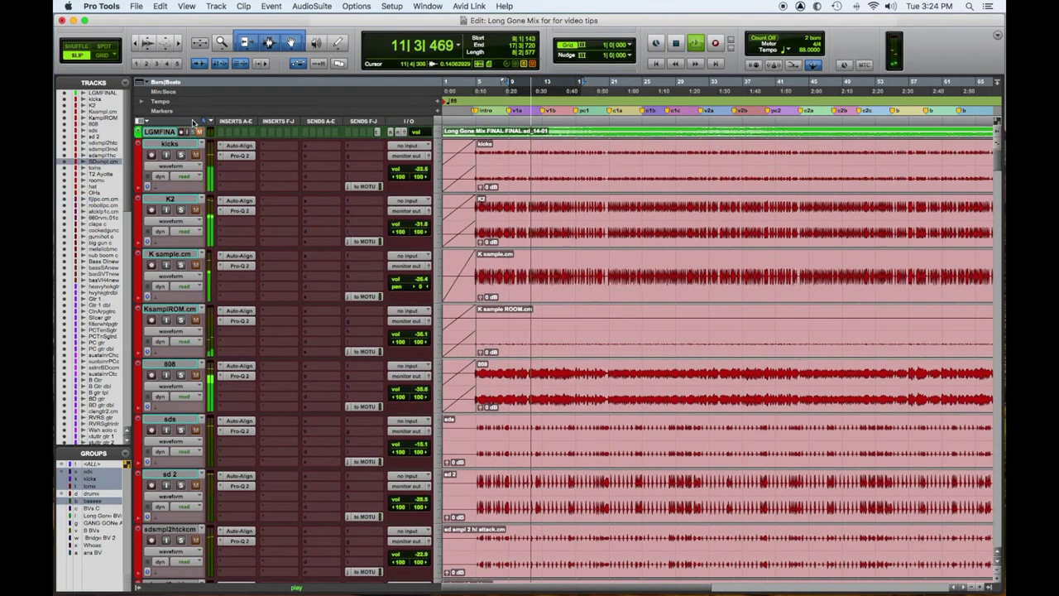
{"action": "left_click", "coordinate": [186, 145], "text": "shift"}
{"action": "left_click", "coordinate": [181, 155]}
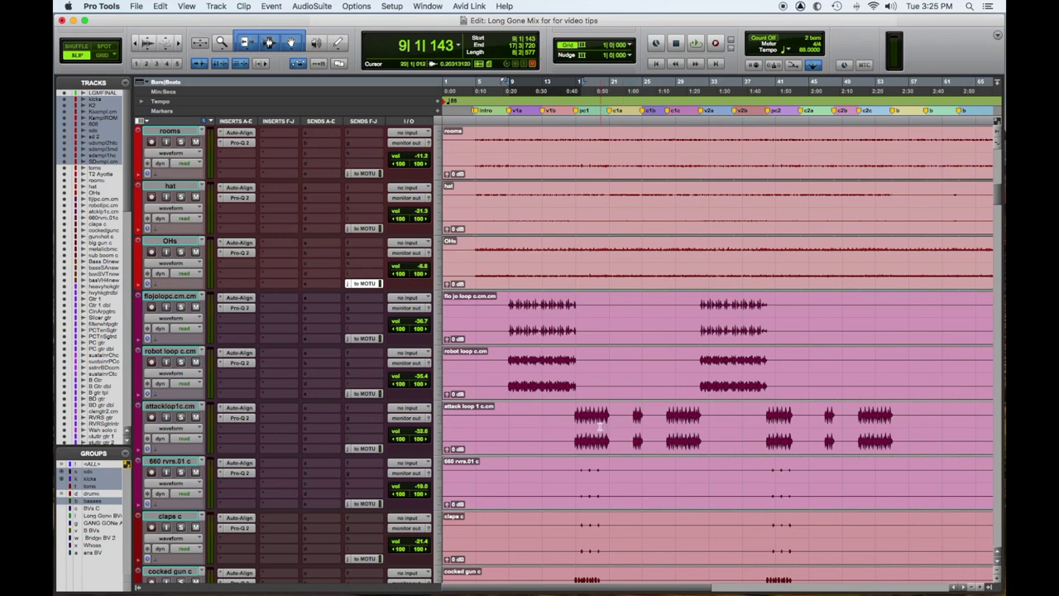
Play the soloed attack loop 1 section from bar 16 to 21 and set its Pro-Q 2 low shelf to about 38 Hz.
{"action": "left_click_drag", "start_coordinate": [573, 419], "coordinate": [612, 434]}
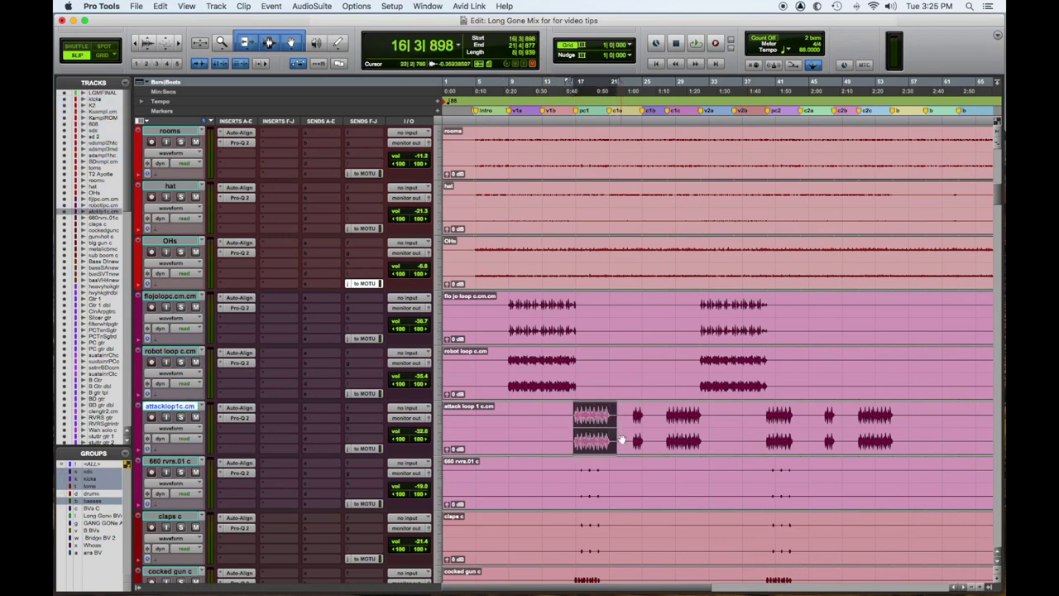
{"action": "left_click", "coordinate": [221, 424]}
{"action": "left_click", "coordinate": [229, 437]}
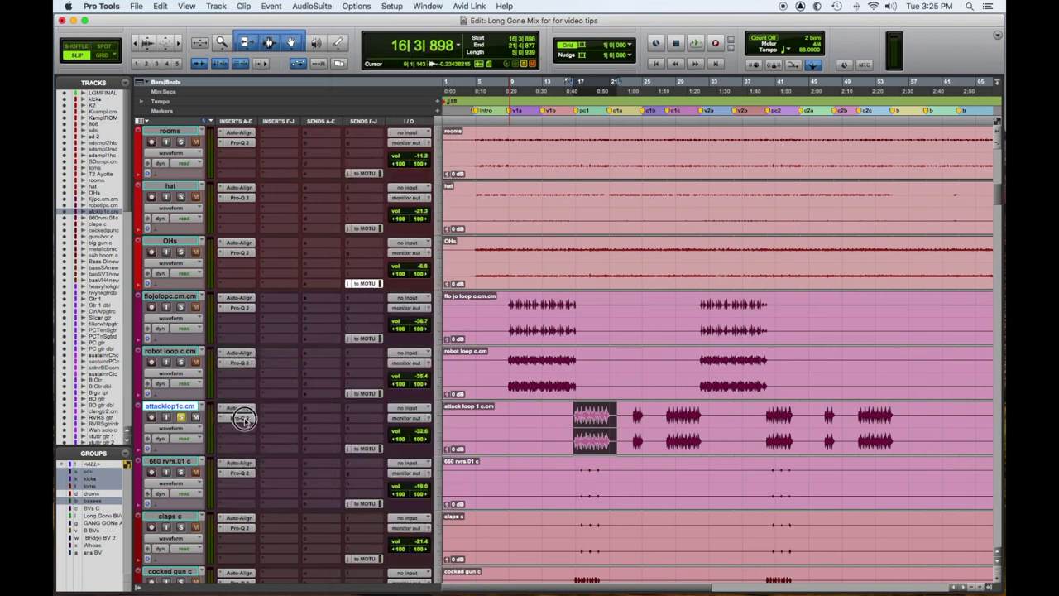
{"action": "left_click", "coordinate": [241, 418]}
{"action": "mouse_move", "coordinate": [381, 277]}
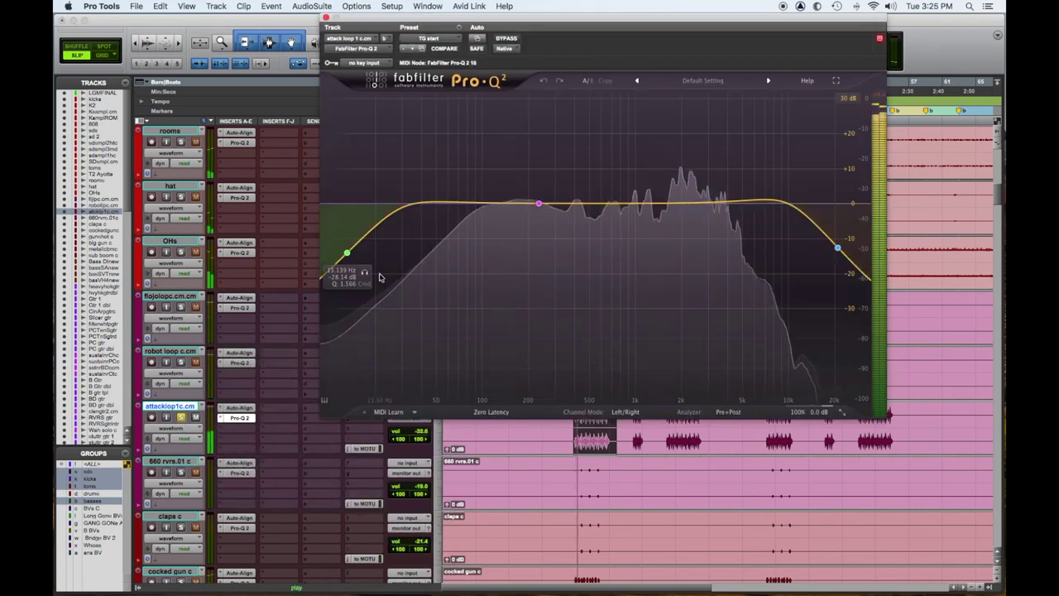
{"action": "left_click_drag", "start_coordinate": [365, 274], "coordinate": [432, 286]}
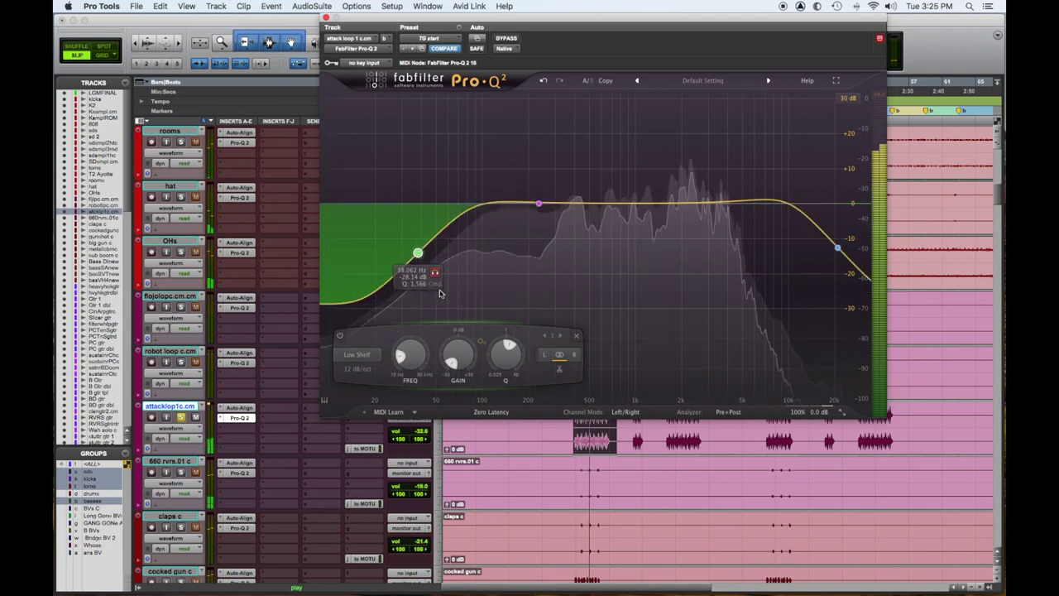
Lower the attack loop 1 high shelf to about 8 kHz and cut its mid bell by about 4 dB near 460 Hz with a Q of about 5.8.
{"action": "left_click_drag", "start_coordinate": [832, 272], "coordinate": [747, 286]}
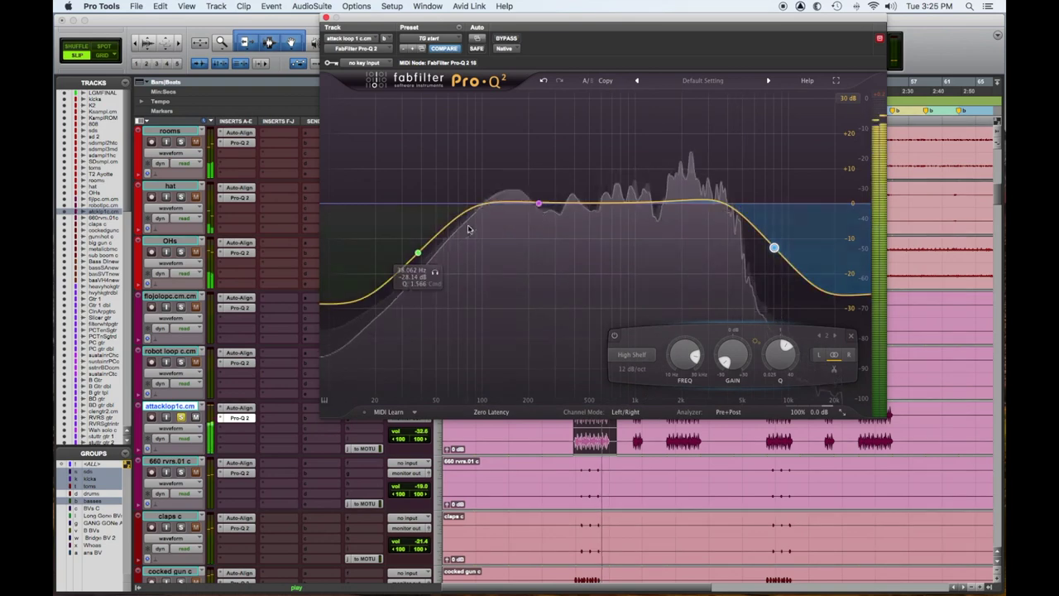
{"action": "left_click_drag", "start_coordinate": [539, 206], "coordinate": [569, 149]}
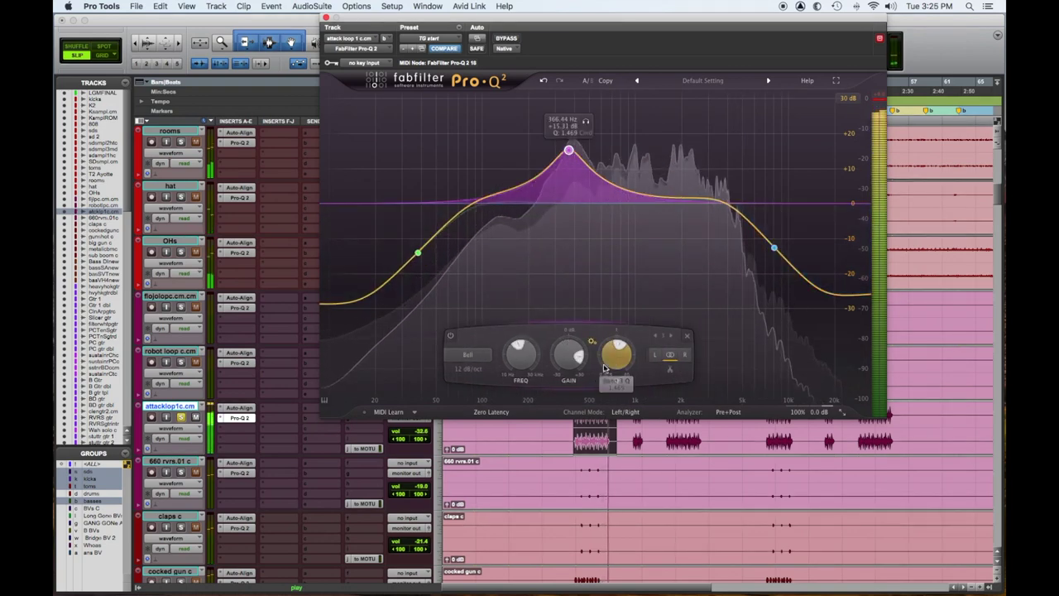
{"action": "scroll", "coordinate": [605, 369], "scroll_direction": "up", "scroll_amount": 5}
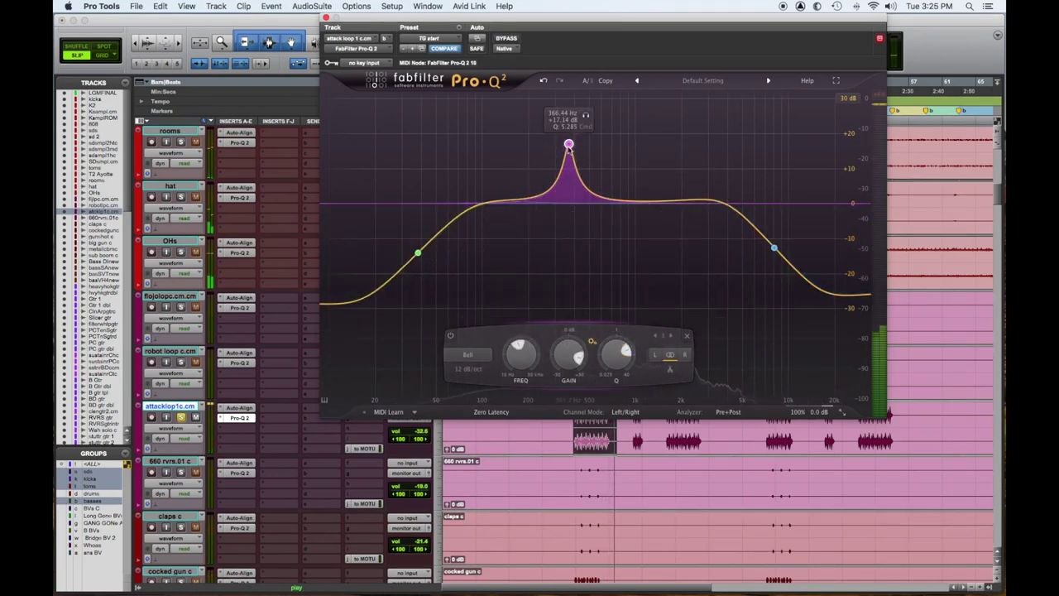
{"action": "left_click_drag", "start_coordinate": [569, 146], "coordinate": [578, 126]}
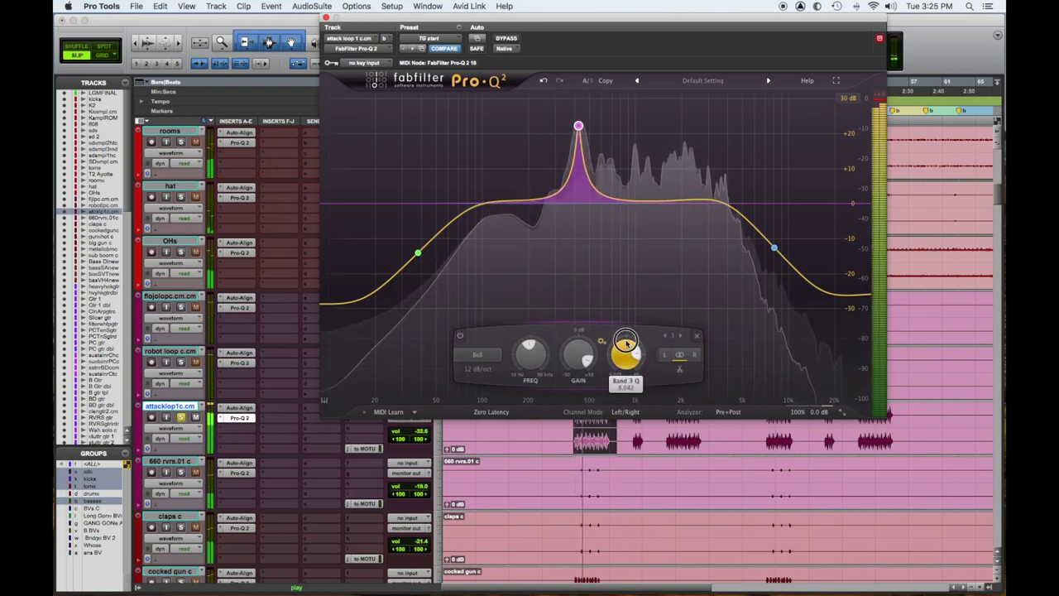
{"action": "left_click_drag", "start_coordinate": [578, 127], "coordinate": [584, 123]}
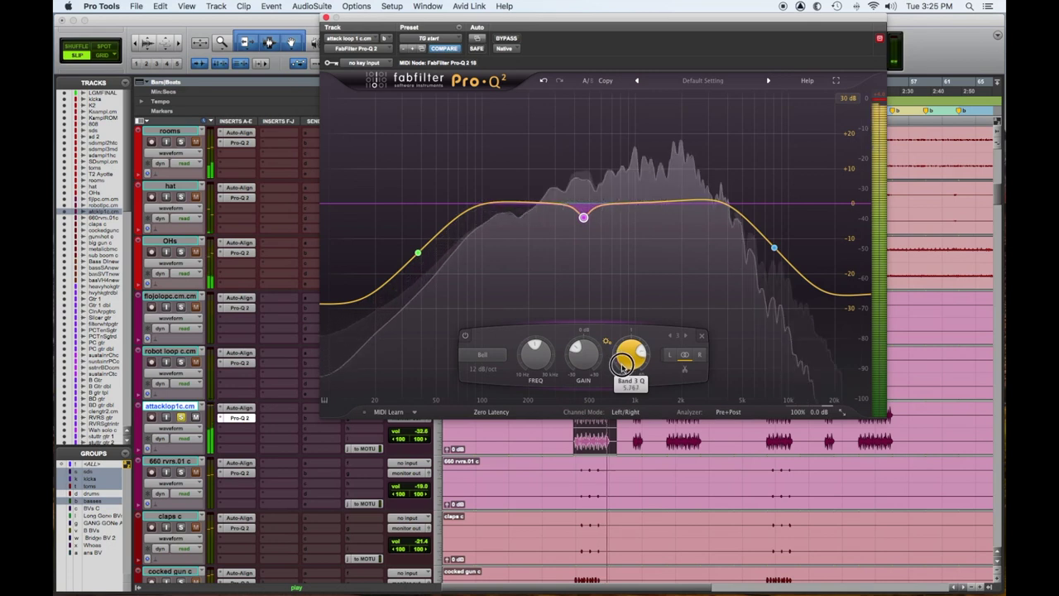
Solo 660 rvrs and set its Pro-Q 2 low shelf to about 75 Hz and high shelf to about 14 kHz.
{"action": "left_click", "coordinate": [182, 472]}
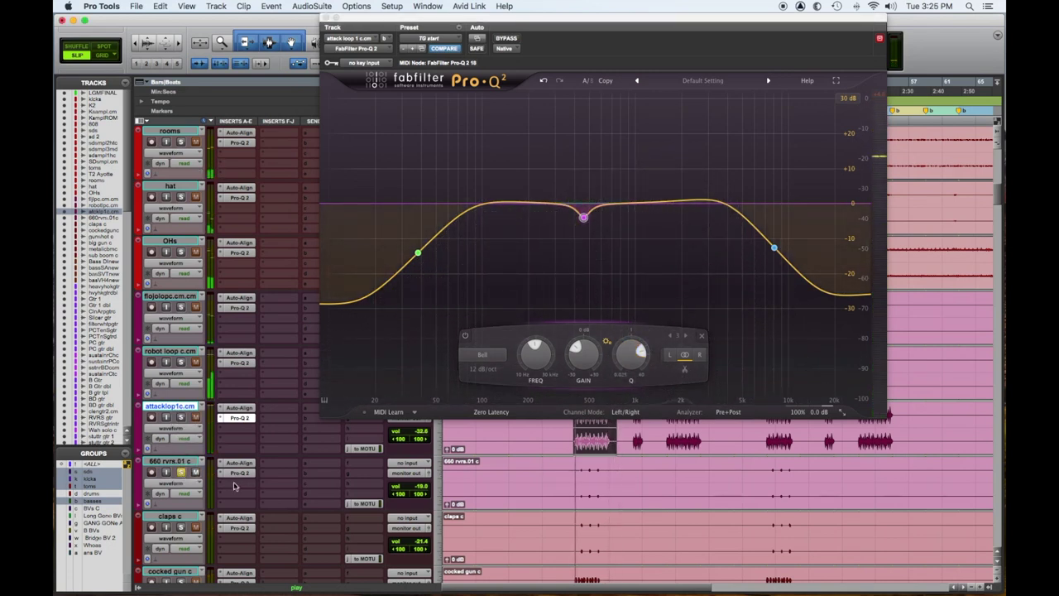
{"action": "left_click", "coordinate": [239, 472]}
{"action": "left_click_drag", "start_coordinate": [366, 273], "coordinate": [480, 275]}
{"action": "left_click_drag", "start_coordinate": [822, 276], "coordinate": [811, 269]}
Sweep a boosted, narrowed mid bell through the 660 rvrs mids, and remove that band.
{"action": "left_click_drag", "start_coordinate": [540, 209], "coordinate": [583, 143]}
{"action": "left_click_drag", "start_coordinate": [630, 356], "coordinate": [633, 329]}
{"action": "left_click_drag", "start_coordinate": [583, 142], "coordinate": [617, 122]}
{"action": "right_click", "coordinate": [616, 122]}
{"action": "left_click", "coordinate": [656, 191]}
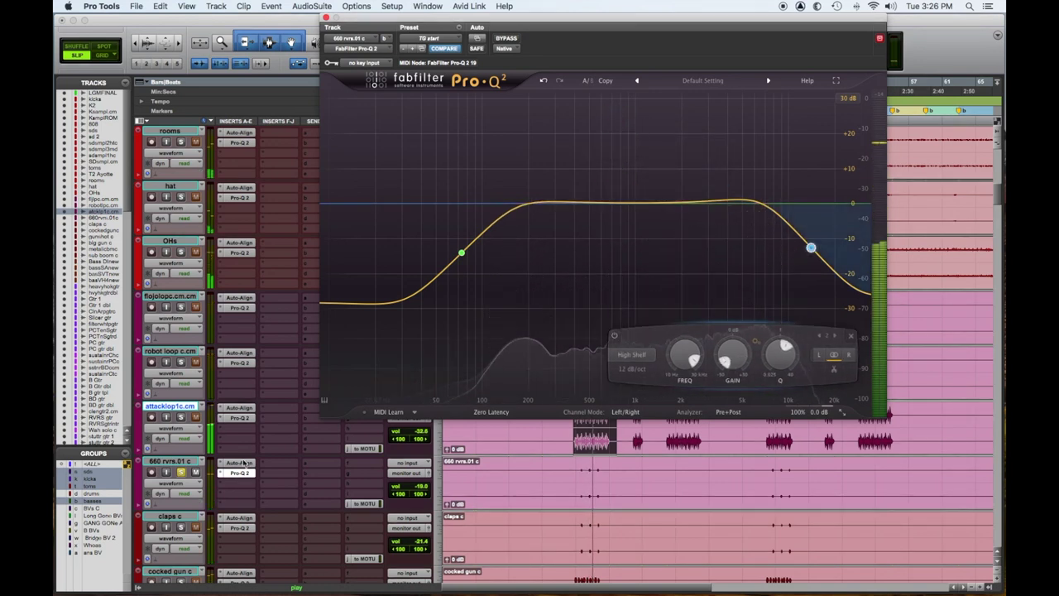
Solo the claps track and raise its Pro-Q 2 low shelf to about 150 Hz.
{"action": "left_click", "coordinate": [179, 527]}
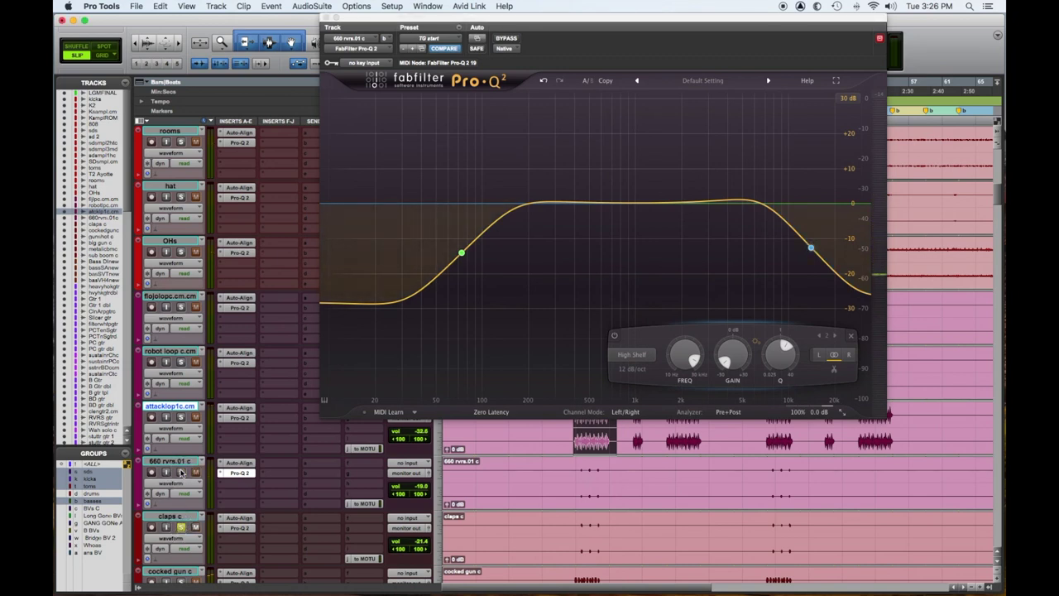
{"action": "left_click", "coordinate": [239, 528]}
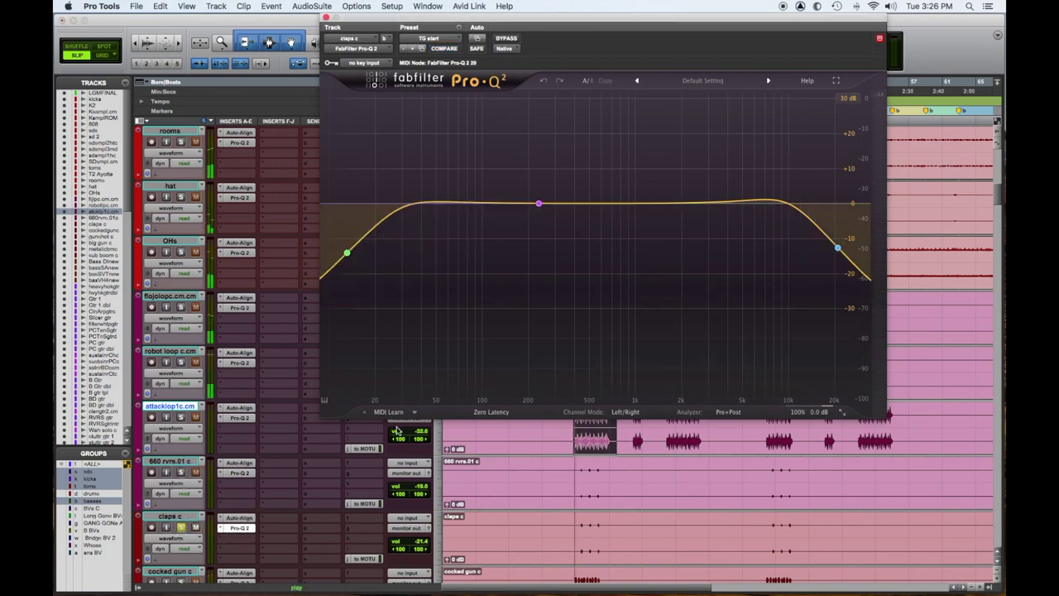
{"action": "mouse_move", "coordinate": [370, 276]}
{"action": "left_mouse_down"}
{"action": "mouse_move", "coordinate": [437, 283]}
{"action": "mouse_move", "coordinate": [421, 278]}
{"action": "left_mouse_up"}
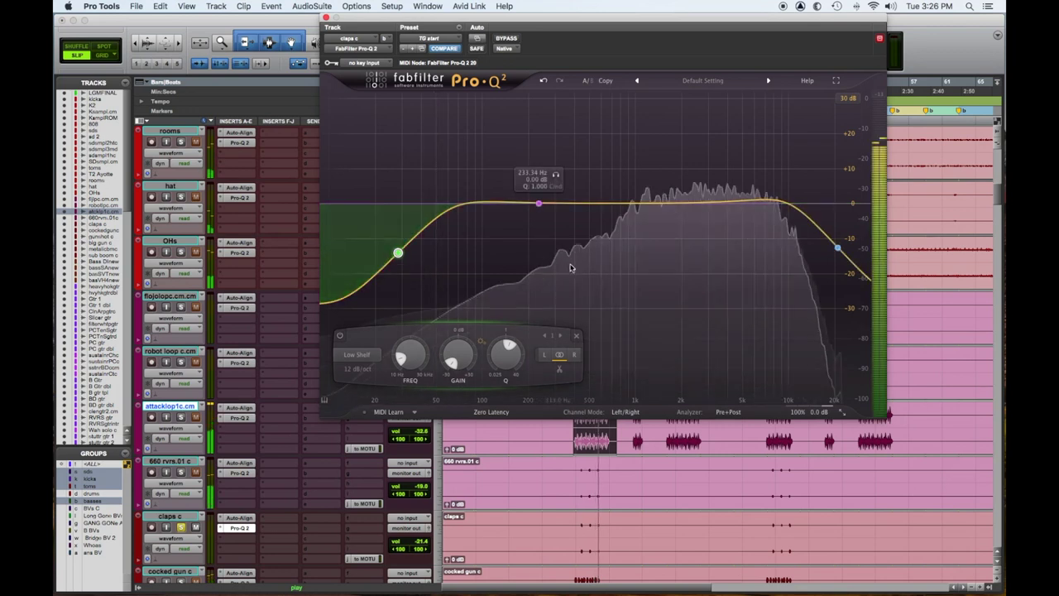
{"action": "left_click_drag", "start_coordinate": [414, 272], "coordinate": [528, 278]}
Sweep the claps mid bell with a narrow boost and cut it by about 3 dB near 1.25 kHz.
{"action": "left_click_drag", "start_coordinate": [540, 204], "coordinate": [666, 145]}
{"action": "left_click_drag", "start_coordinate": [704, 349], "coordinate": [704, 322]}
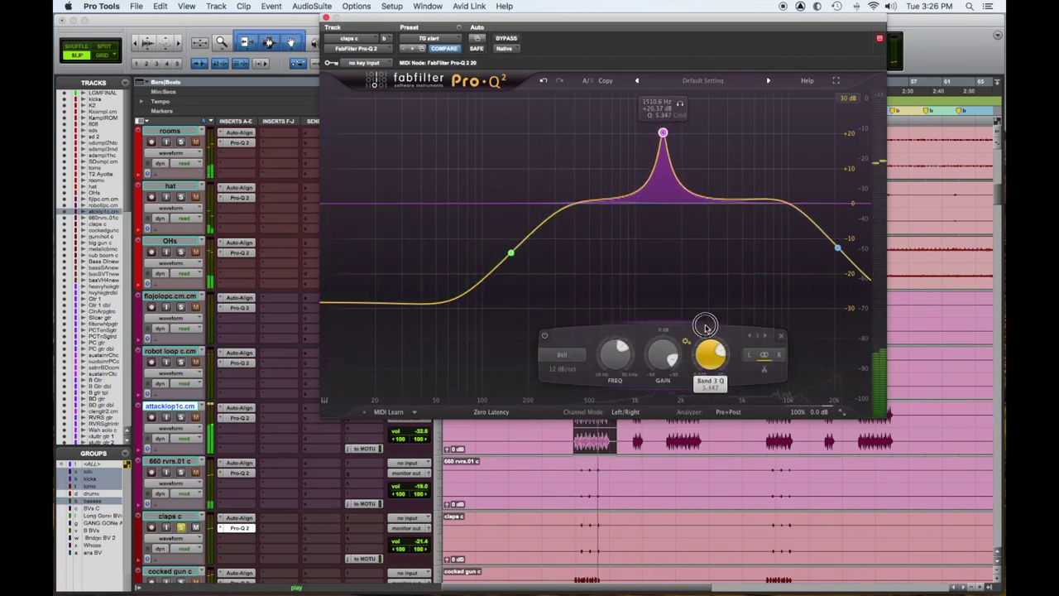
{"action": "left_click_drag", "start_coordinate": [662, 138], "coordinate": [636, 130]}
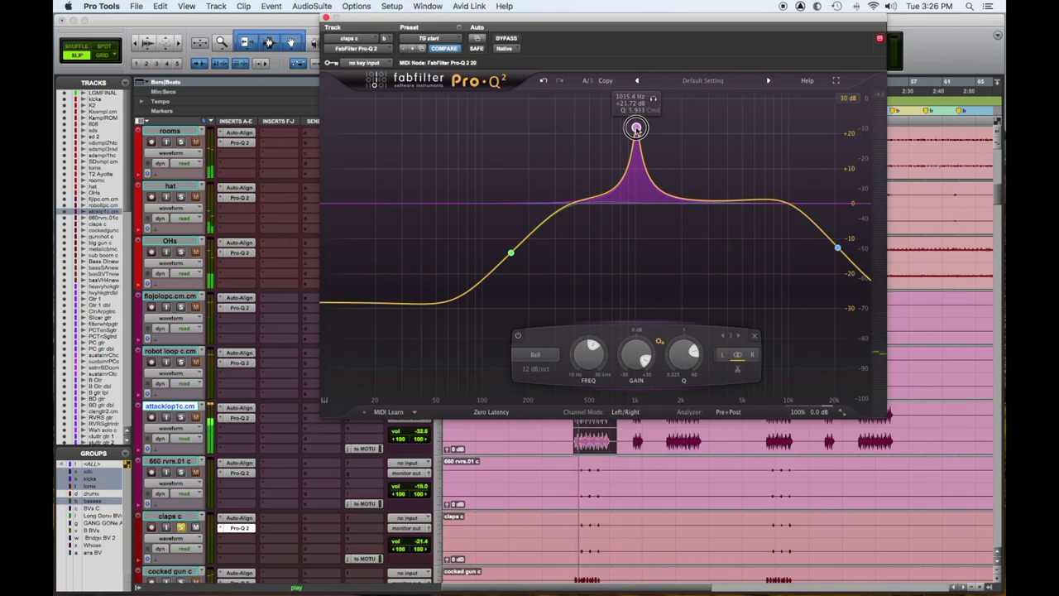
{"action": "left_click_drag", "start_coordinate": [636, 129], "coordinate": [650, 214]}
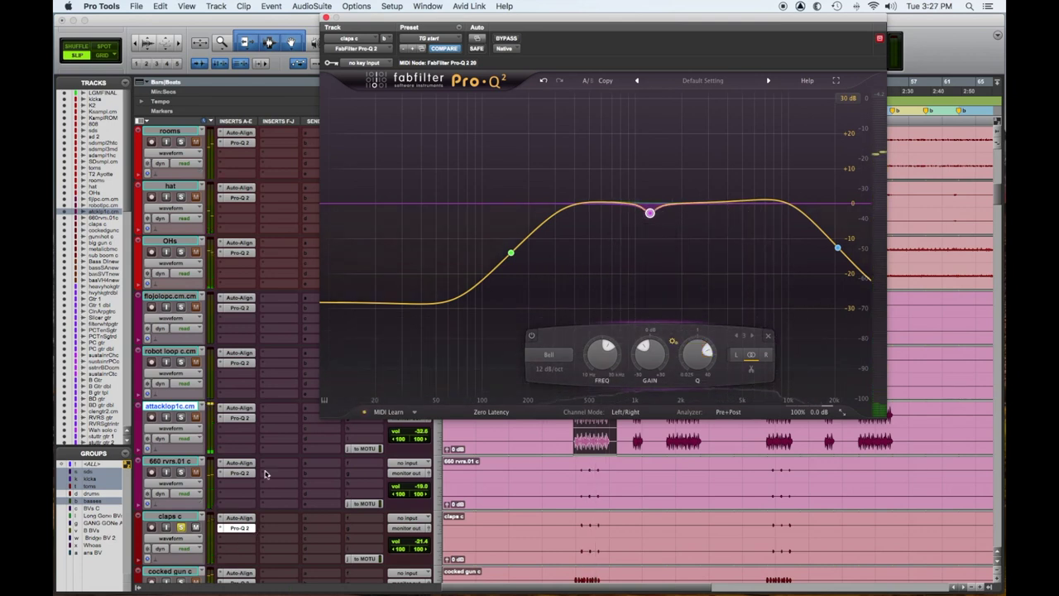
Solo the cocked gun track and set its Pro-Q 2 low shelf to about 41 Hz and high shelf to about 12 kHz.
{"action": "scroll", "coordinate": [266, 472], "scroll_direction": "down", "scroll_amount": 4}
{"action": "left_click", "coordinate": [180, 473]}
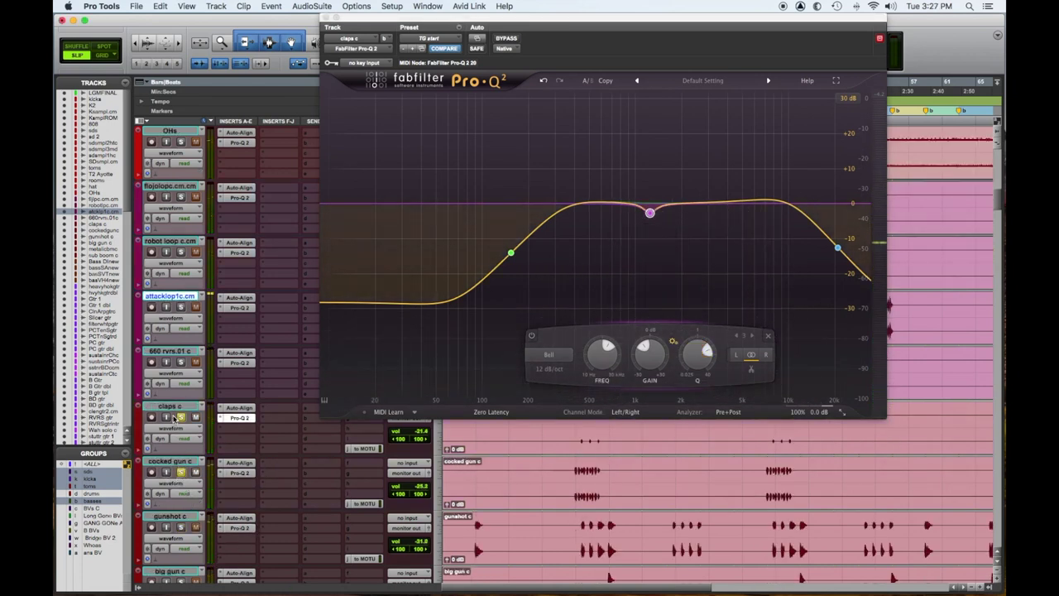
{"action": "left_click", "coordinate": [240, 473]}
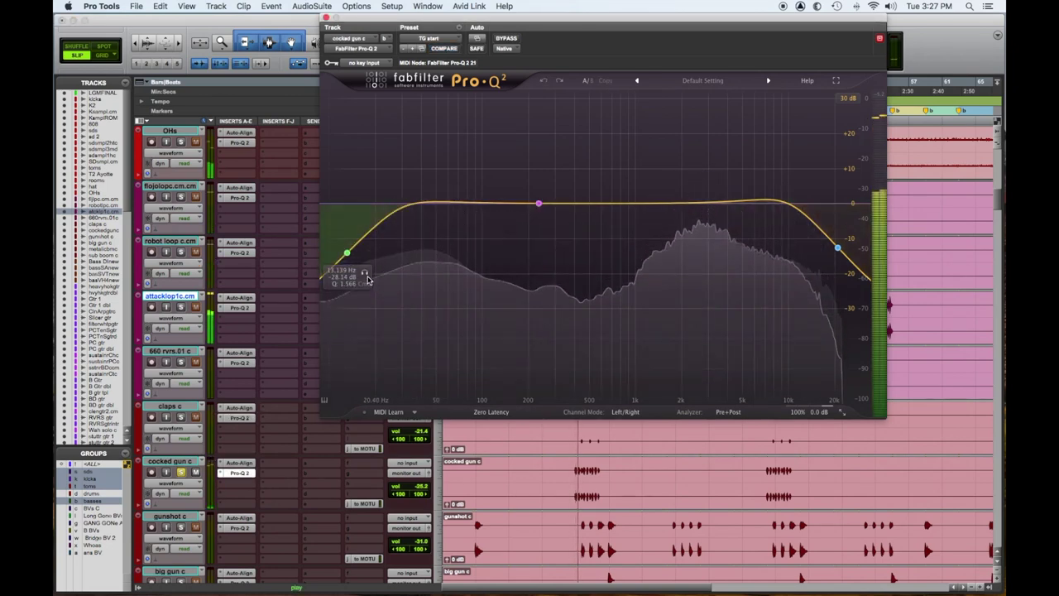
{"action": "left_click_drag", "start_coordinate": [367, 274], "coordinate": [441, 283]}
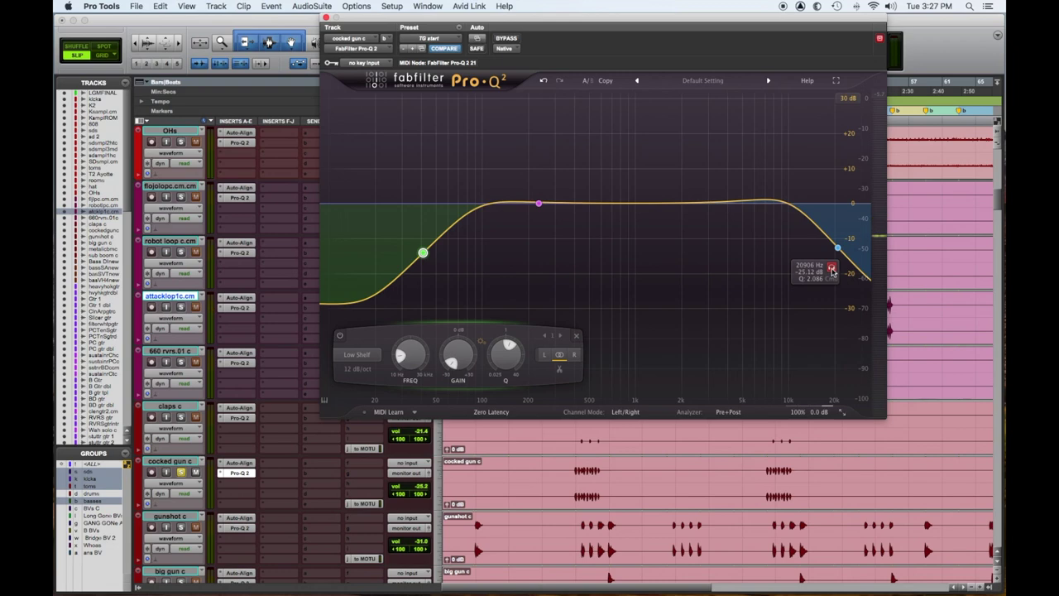
{"action": "left_click_drag", "start_coordinate": [833, 271], "coordinate": [794, 267]}
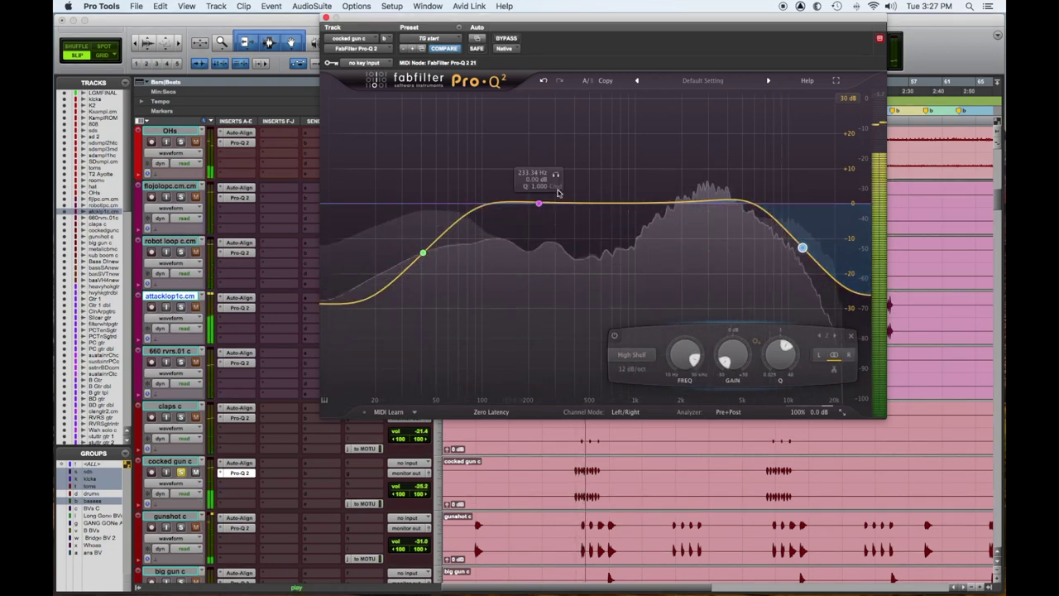
Boost the cocked gun mid bell to find the muddy area, and cut it to about -5 dB near 434 Hz with a Q of about 3.2.
{"action": "left_click_drag", "start_coordinate": [538, 204], "coordinate": [581, 118]}
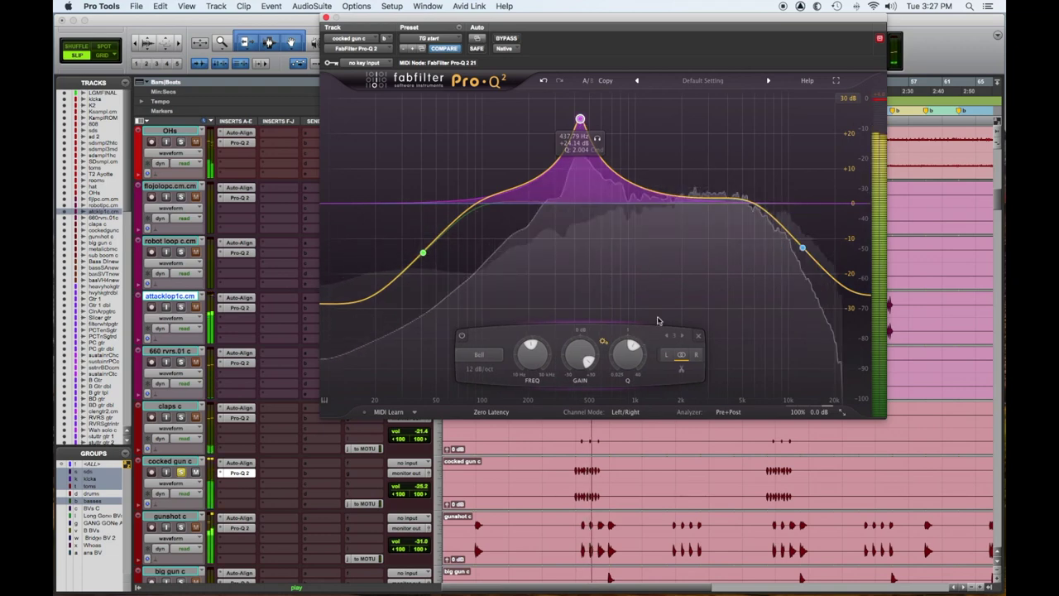
{"action": "left_click_drag", "start_coordinate": [627, 356], "coordinate": [628, 338]}
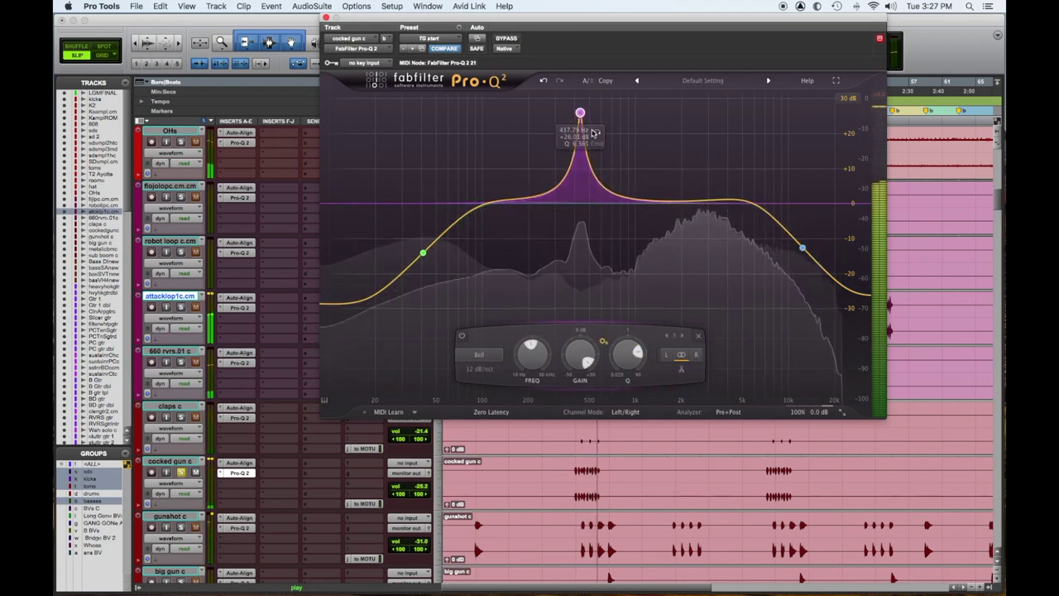
{"action": "left_click_drag", "start_coordinate": [580, 114], "coordinate": [580, 220]}
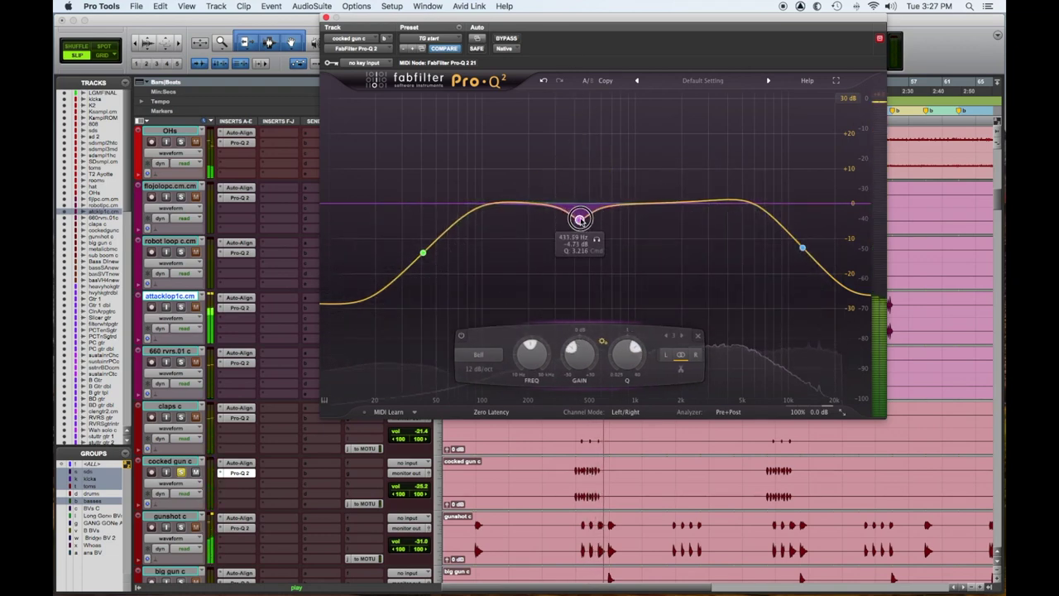
Solo the gunshot track and set its Pro-Q 2 low shelf to about 28 Hz and high shelf to about 14.5 kHz.
{"action": "left_click", "coordinate": [181, 527]}
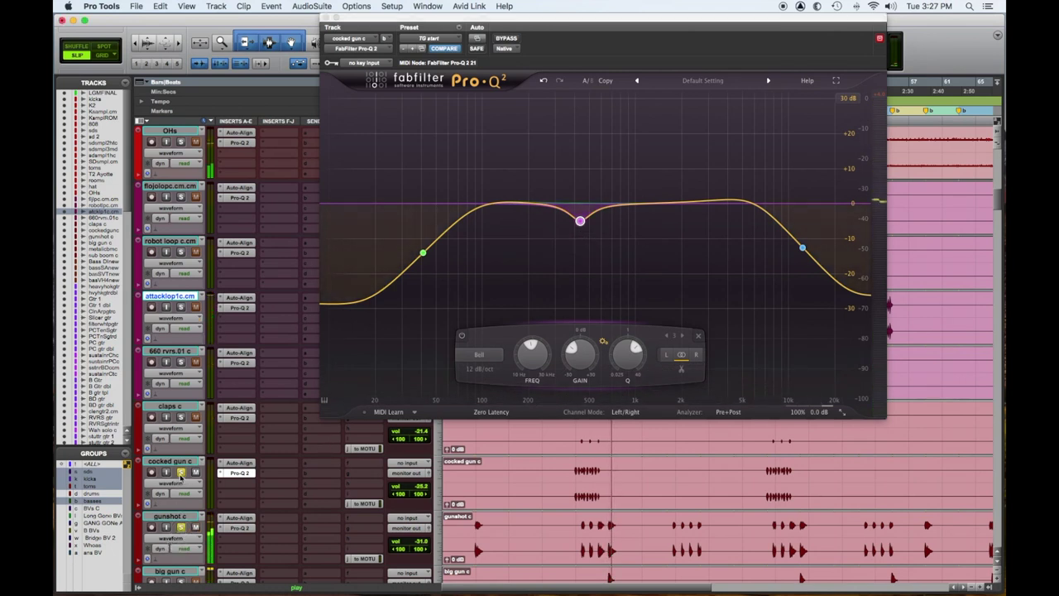
{"action": "left_click", "coordinate": [241, 528]}
{"action": "left_click_drag", "start_coordinate": [367, 286], "coordinate": [417, 306]}
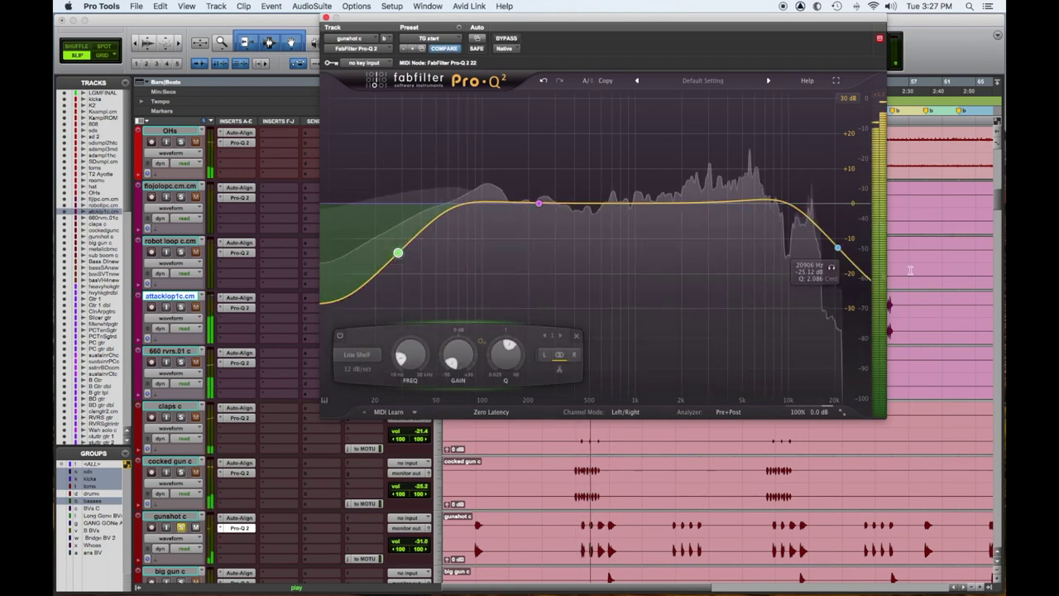
{"action": "left_click_drag", "start_coordinate": [831, 267], "coordinate": [813, 247]}
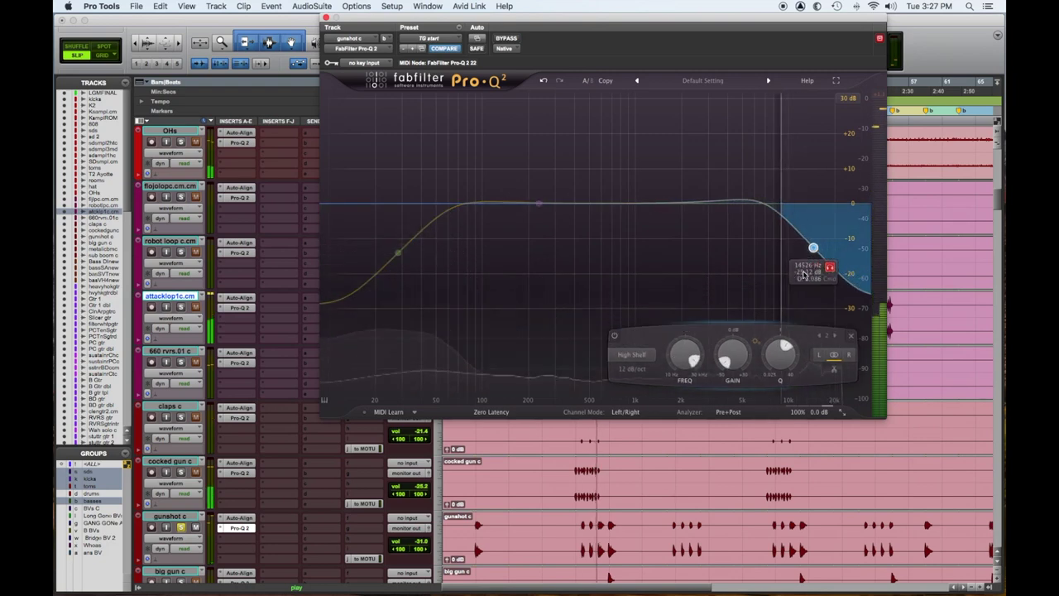
Sweep the gunshot mid bell with a strong boost and cut it to about -5.5 dB near 420 Hz.
{"action": "left_click_drag", "start_coordinate": [538, 204], "coordinate": [554, 97]}
{"action": "left_click_drag", "start_coordinate": [600, 349], "coordinate": [602, 343]}
{"action": "left_click_drag", "start_coordinate": [553, 100], "coordinate": [577, 101]}
{"action": "left_click_drag", "start_coordinate": [577, 356], "coordinate": [568, 444]}
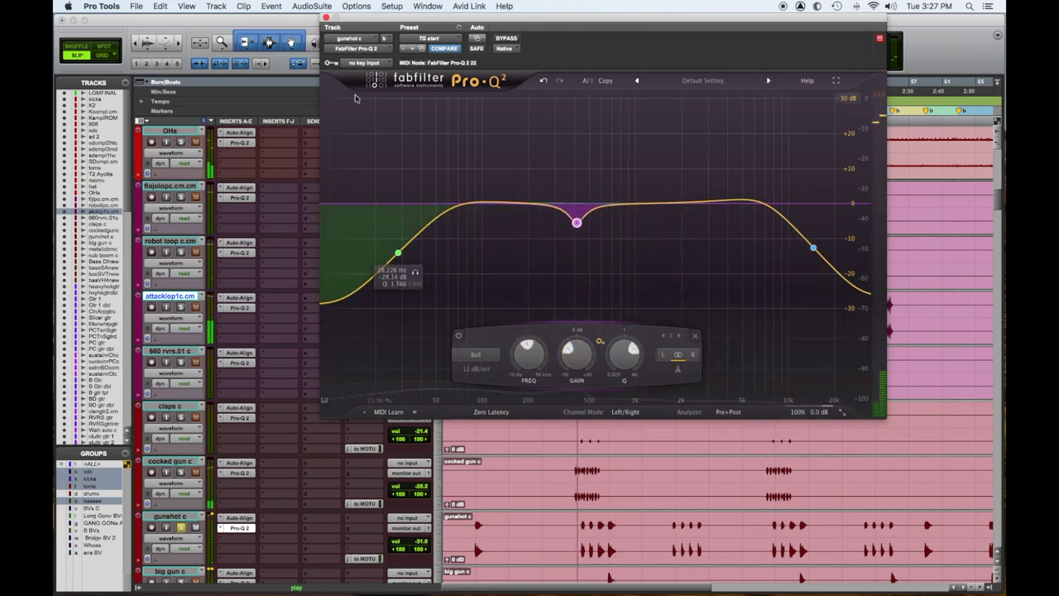
Close the gunshot EQ, stop playback, and insert FabFilter Pro-Q 2 after Auto-Align on the four bass tracks.
{"action": "left_click", "coordinate": [326, 17]}
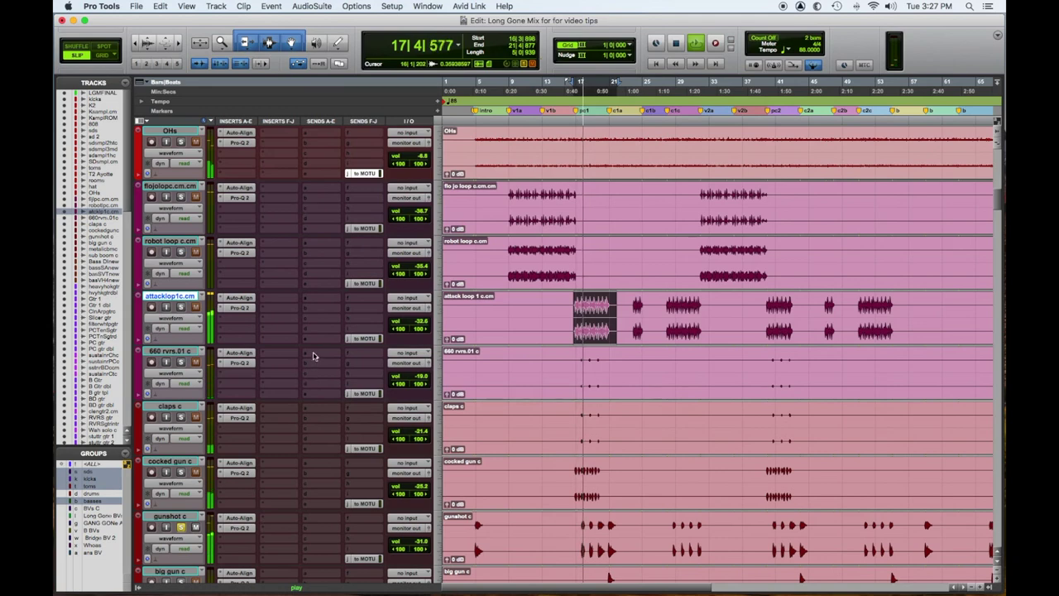
{"action": "key", "text": "space"}
{"action": "scroll", "coordinate": [308, 397], "scroll_direction": "down", "scroll_amount": 3}
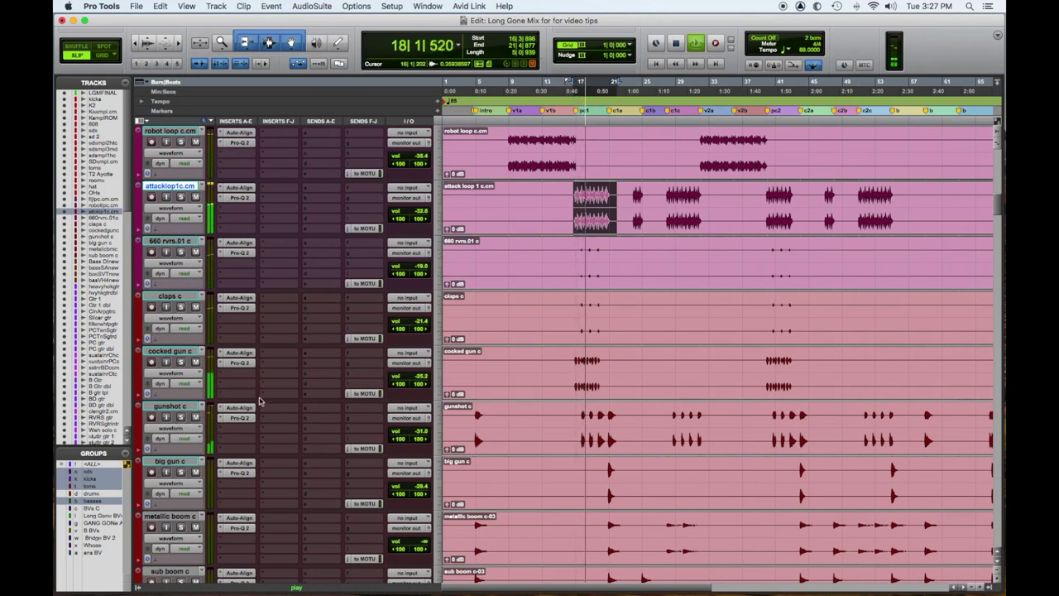
{"action": "scroll", "coordinate": [286, 416], "scroll_direction": "down", "scroll_amount": 10}
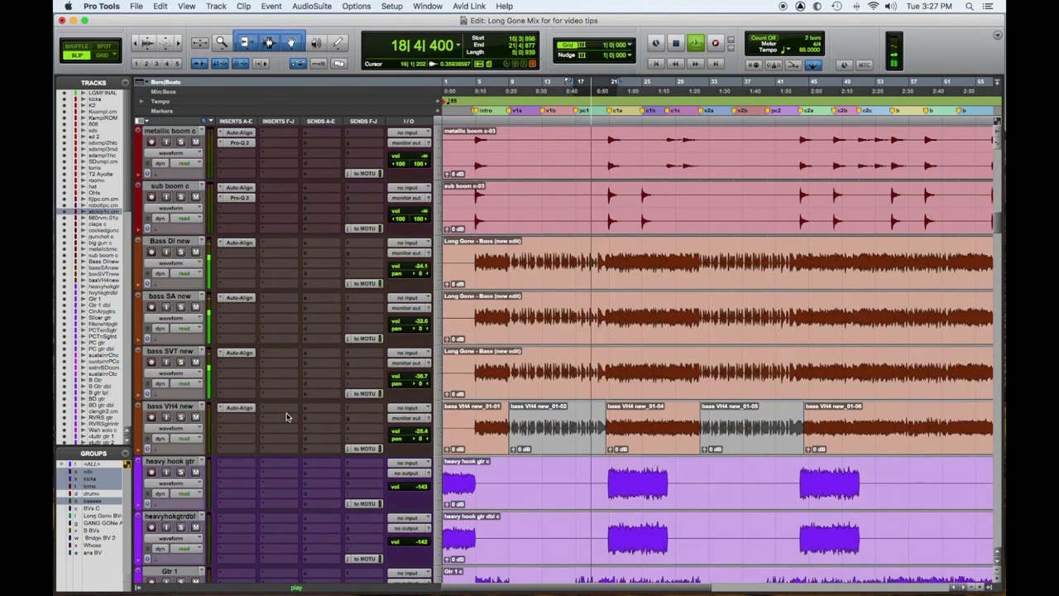
{"action": "left_click", "coordinate": [220, 255]}
{"action": "mouse_move", "coordinate": [235, 264]}
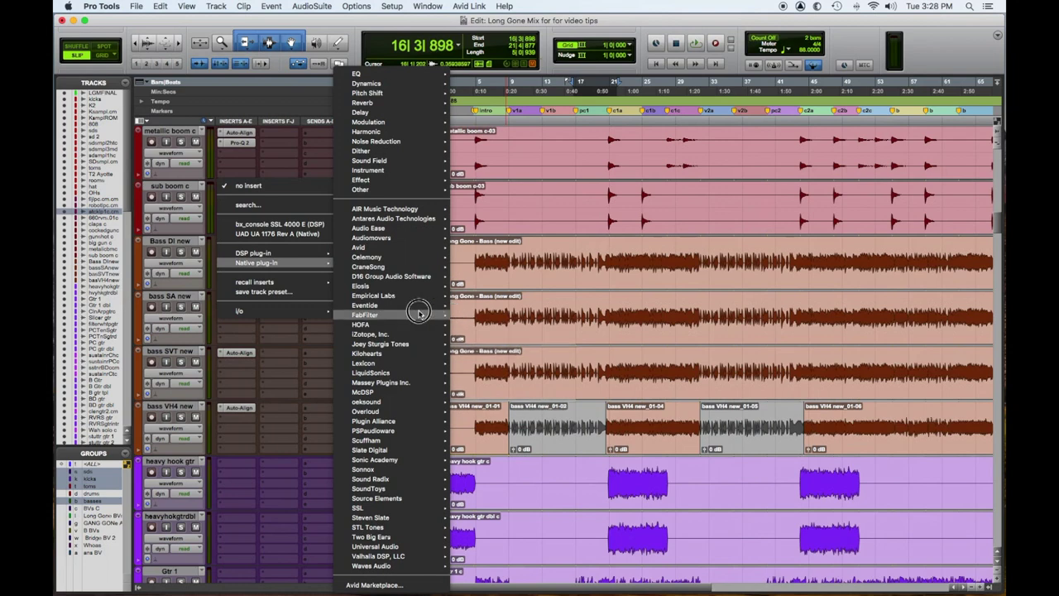
{"action": "mouse_move", "coordinate": [420, 311]}
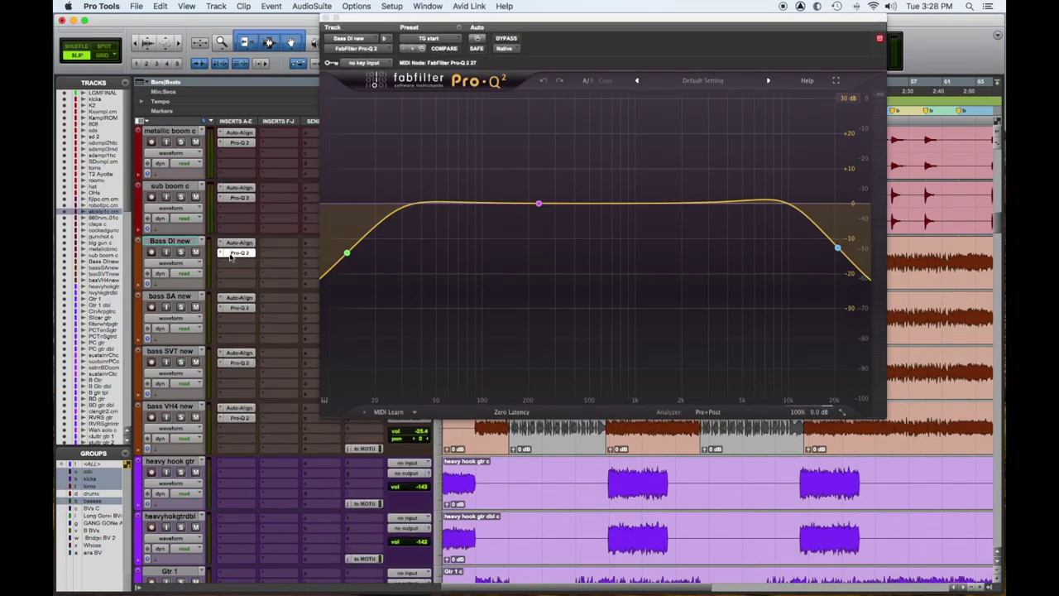
Play the section with the bass tracks soloed and set the Bass DI new low shelf to about 26 Hz.
{"action": "key", "text": "space"}
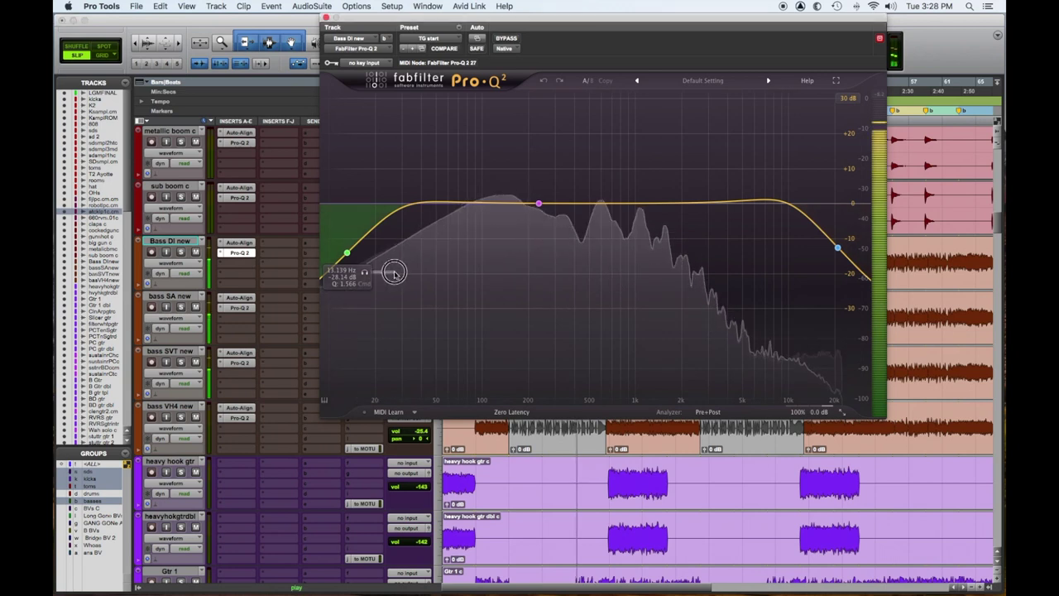
{"action": "left_click_drag", "start_coordinate": [369, 275], "coordinate": [419, 283]}
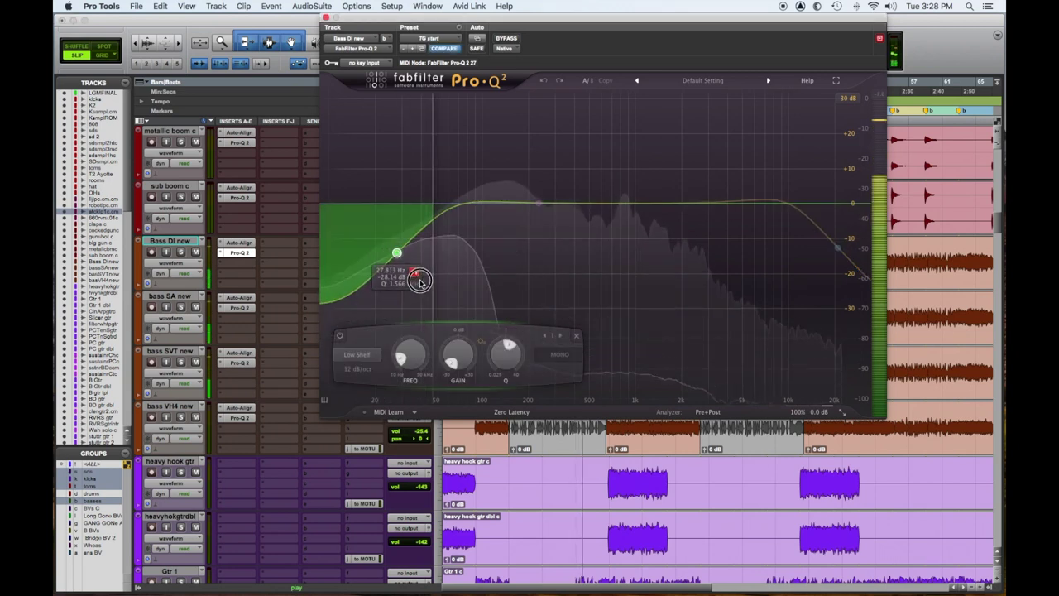
{"action": "left_click", "coordinate": [180, 252]}
{"action": "left_click_drag", "start_coordinate": [414, 272], "coordinate": [409, 272]}
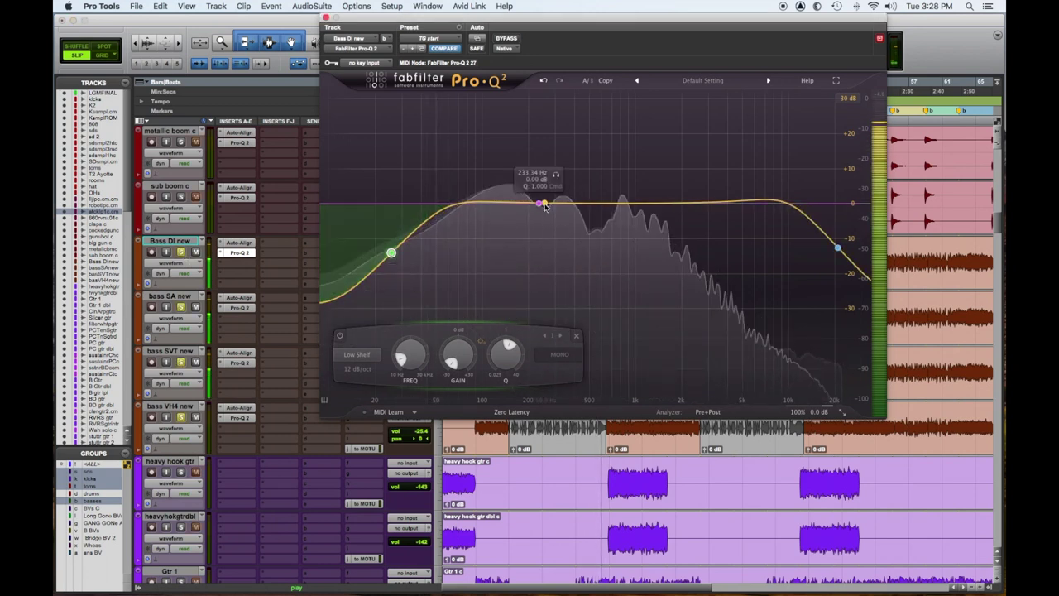
Sweep the Bass DI new mid bell with a narrow boost and cut it to about -5 dB near 215 Hz.
{"action": "left_click_drag", "start_coordinate": [540, 205], "coordinate": [554, 165]}
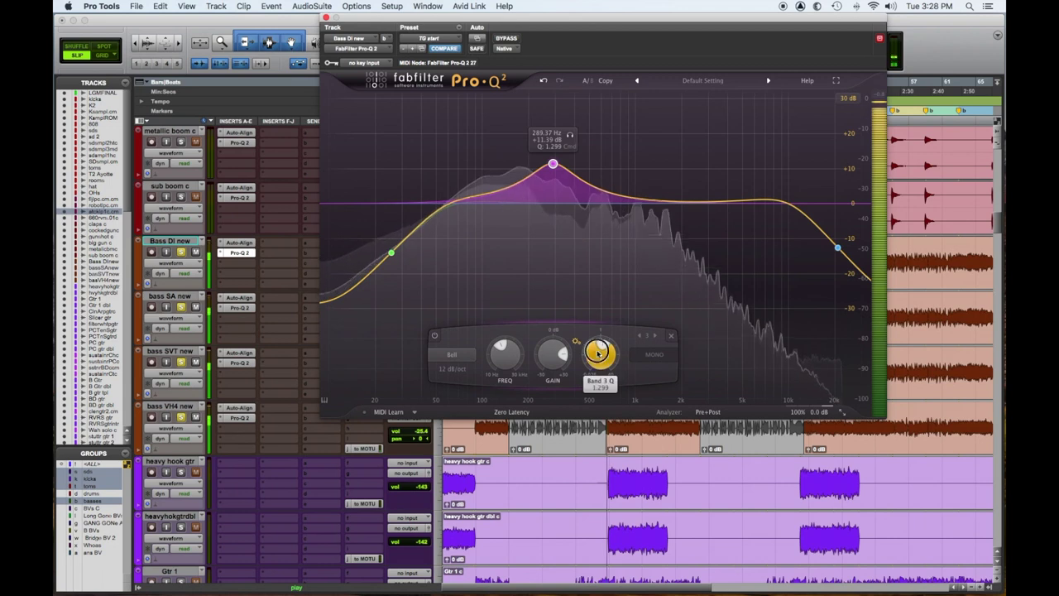
{"action": "left_click_drag", "start_coordinate": [554, 159], "coordinate": [536, 135]}
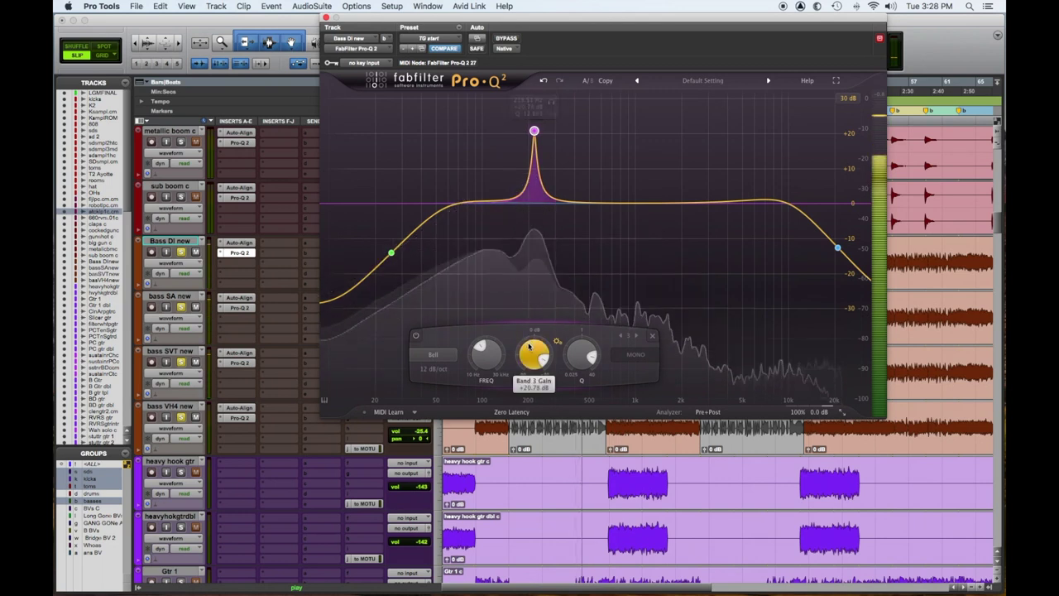
{"action": "left_click_drag", "start_coordinate": [523, 413], "coordinate": [521, 427]}
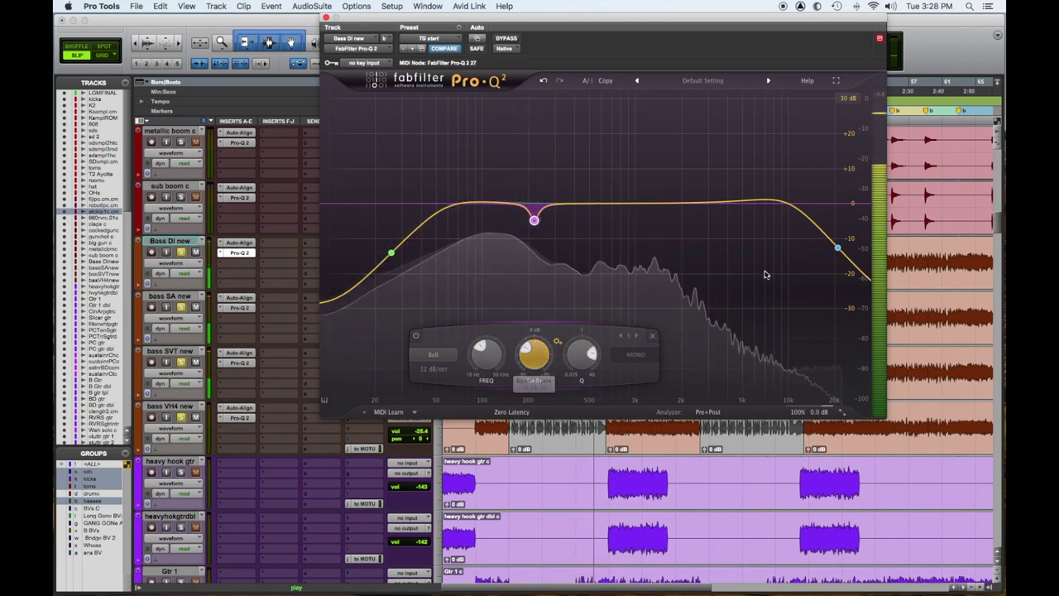
Lower the frequency of the Bass DI new high shelf.
{"action": "left_click_drag", "start_coordinate": [834, 266], "coordinate": [642, 343]}
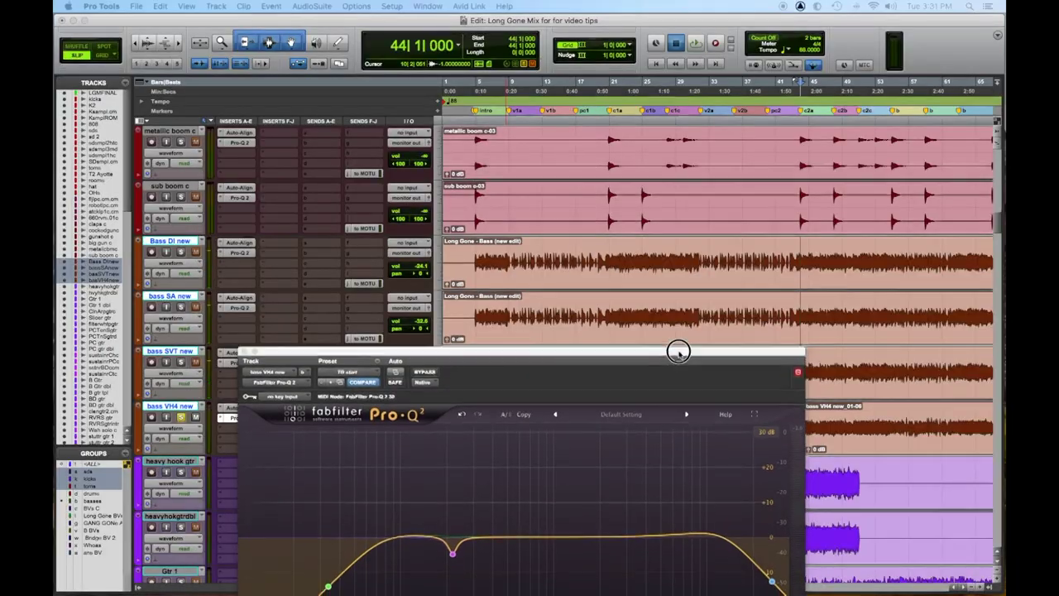
Raise the bass VH4 new low shelf slightly, sweep its mid bell with a strong boost, cut it, and close the EQ.
{"action": "left_click_drag", "start_coordinate": [678, 350], "coordinate": [662, 81]}
{"action": "mouse_move", "coordinate": [312, 311]}
{"action": "mouse_move", "coordinate": [327, 338]}
{"action": "left_mouse_down"}
{"action": "mouse_move", "coordinate": [368, 335]}
{"action": "mouse_move", "coordinate": [339, 332]}
{"action": "left_mouse_up"}
{"action": "left_click_drag", "start_coordinate": [435, 278], "coordinate": [464, 188]}
{"action": "left_click_drag", "start_coordinate": [465, 429], "coordinate": [456, 484]}
{"action": "left_click", "coordinate": [227, 76]}
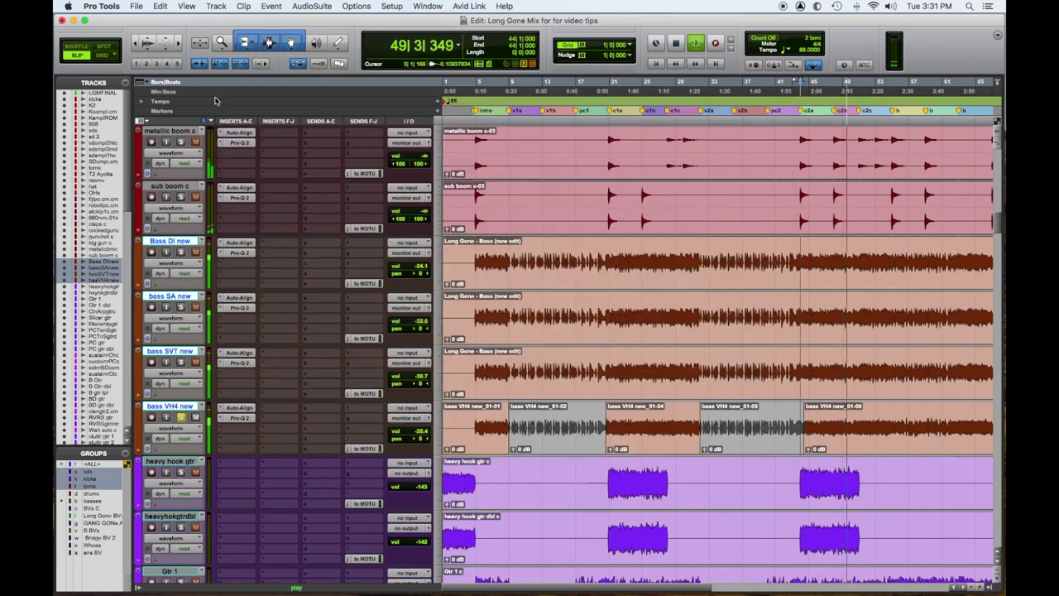
Solo the other three bass tracks alongside bass VH4 new, and solo all the drum tracks from kicks downward with them.
{"action": "left_click", "coordinate": [181, 364]}
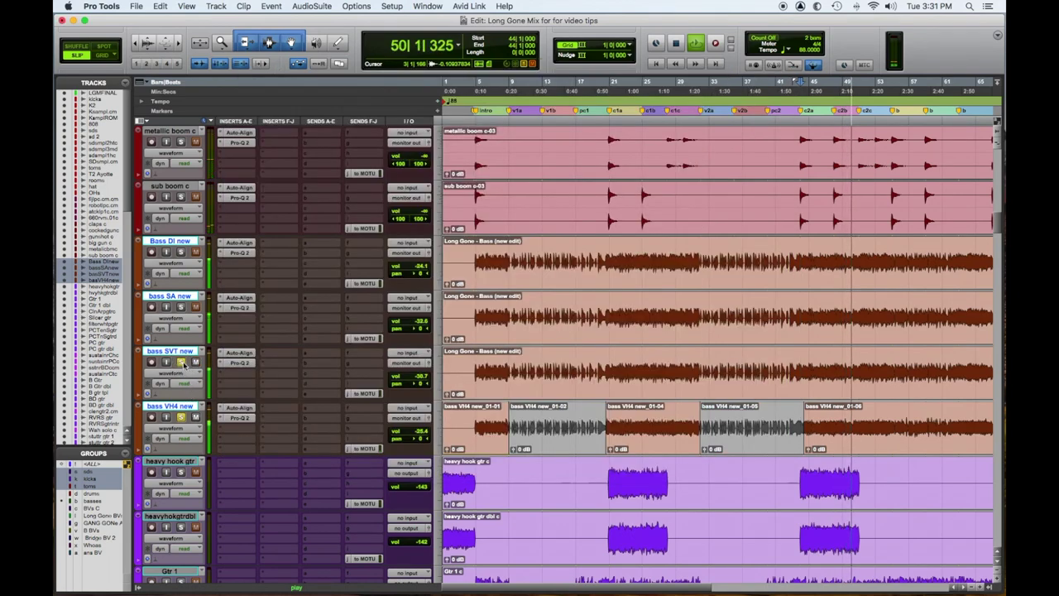
{"action": "left_click", "coordinate": [181, 307]}
{"action": "left_click", "coordinate": [180, 253]}
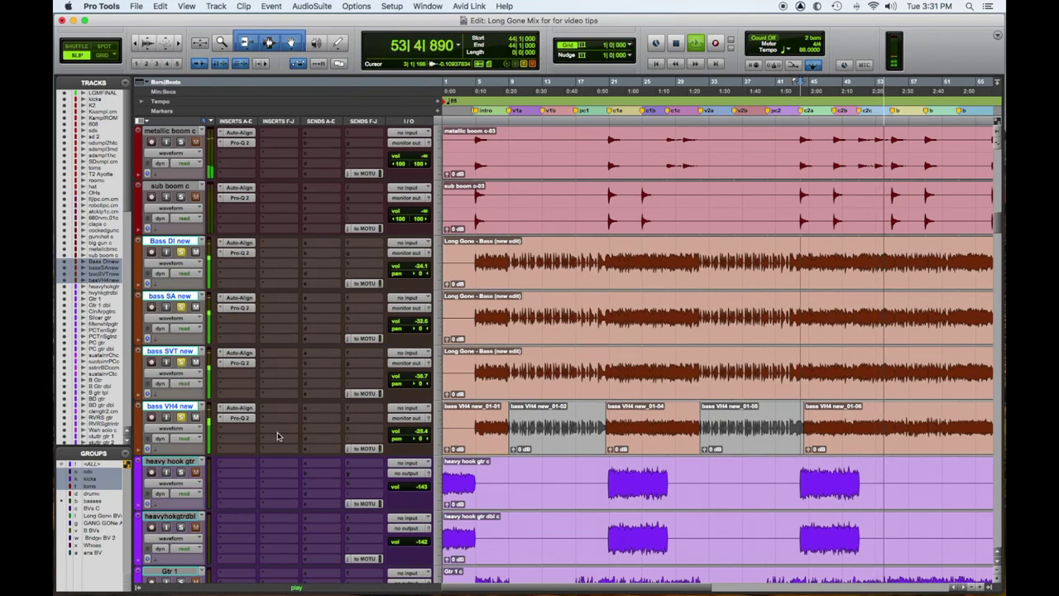
{"action": "scroll", "coordinate": [264, 422], "scroll_direction": "up", "scroll_amount": 15}
{"action": "scroll", "coordinate": [279, 439], "scroll_direction": "up", "scroll_amount": 12}
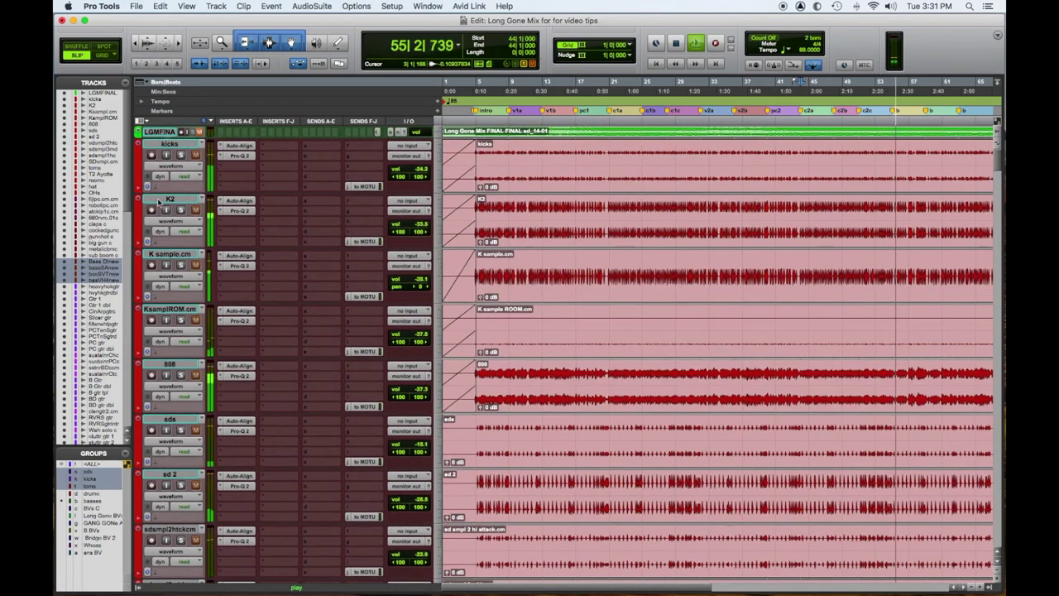
{"action": "left_click", "coordinate": [193, 148], "text": "shift"}
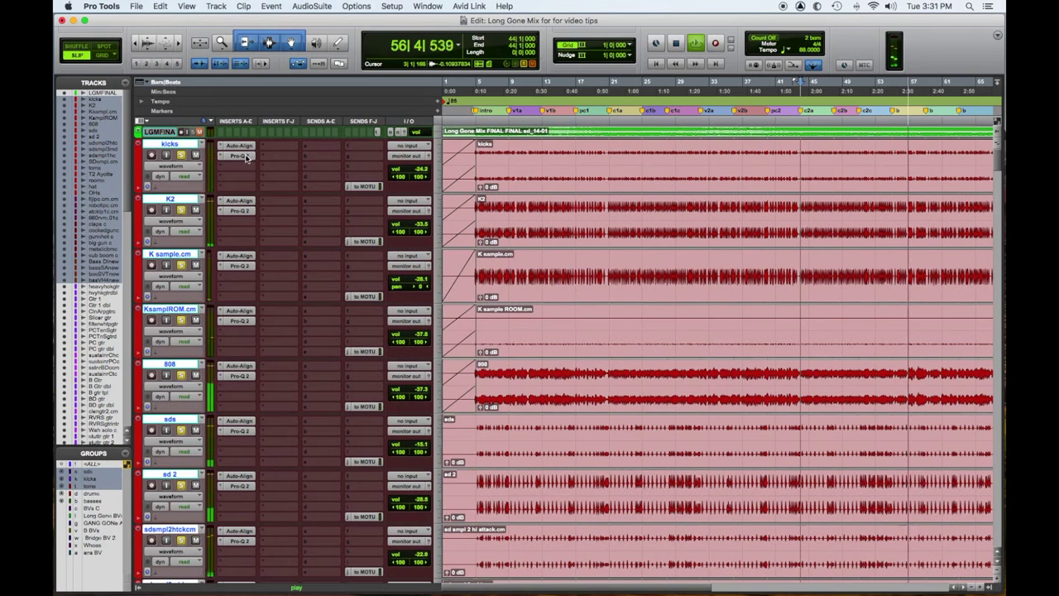
Play the section and compare the soloed tracks with their Pro-Q 2 inserts bypassed and engaged.
{"action": "key", "text": "space"}
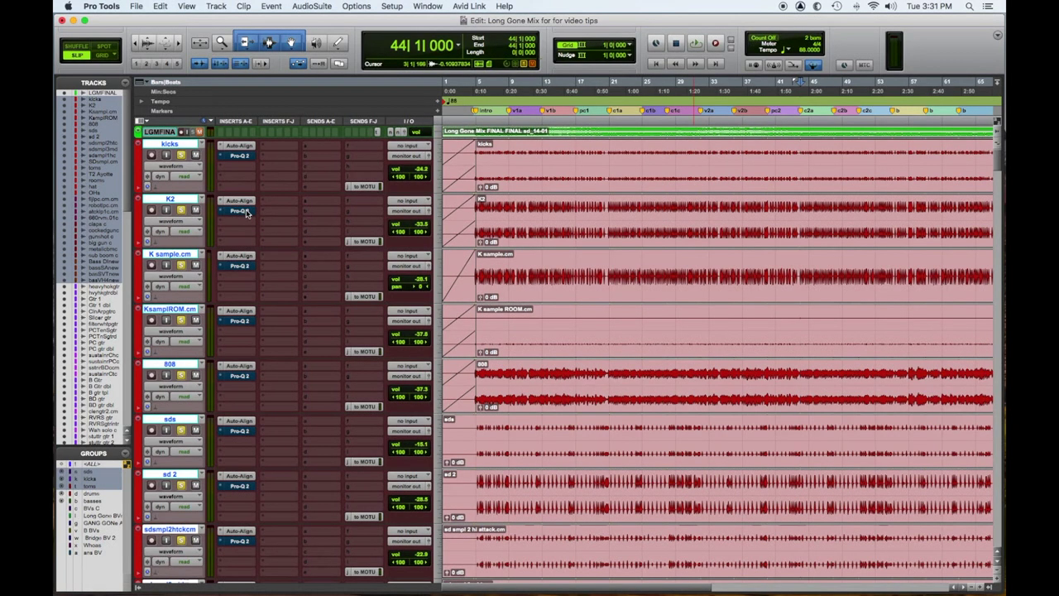
{"action": "key", "text": "space"}
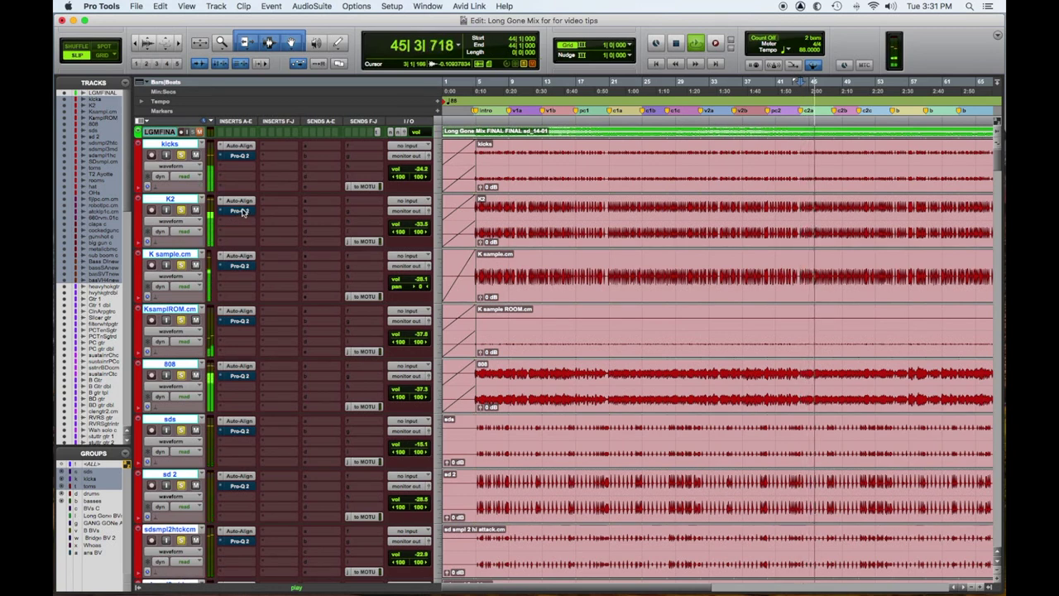
{"action": "left_click", "coordinate": [243, 212], "text": "alt+super"}
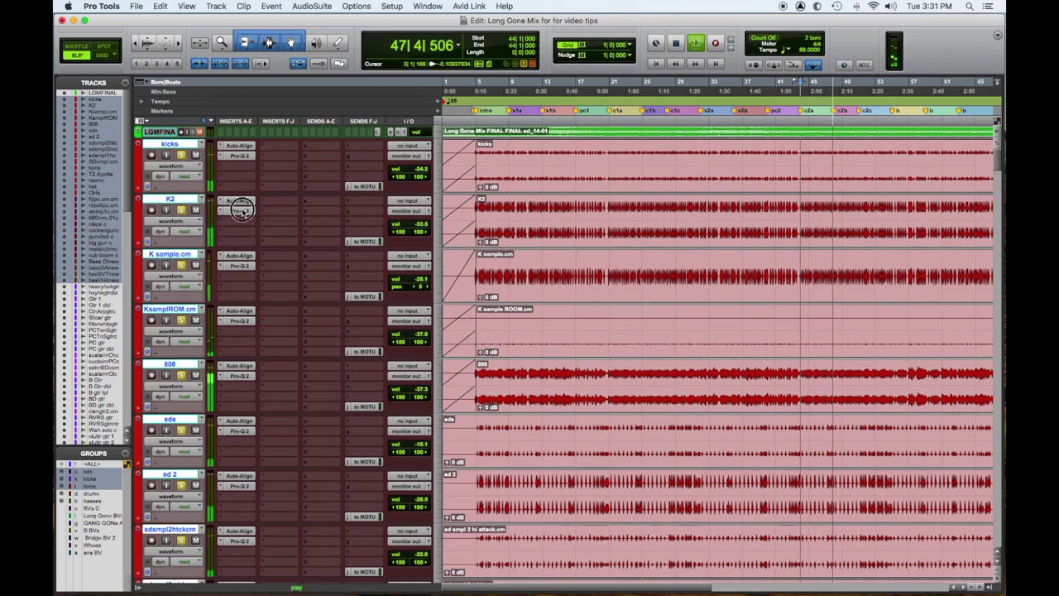
{"action": "left_click", "coordinate": [242, 212], "text": "alt+super"}
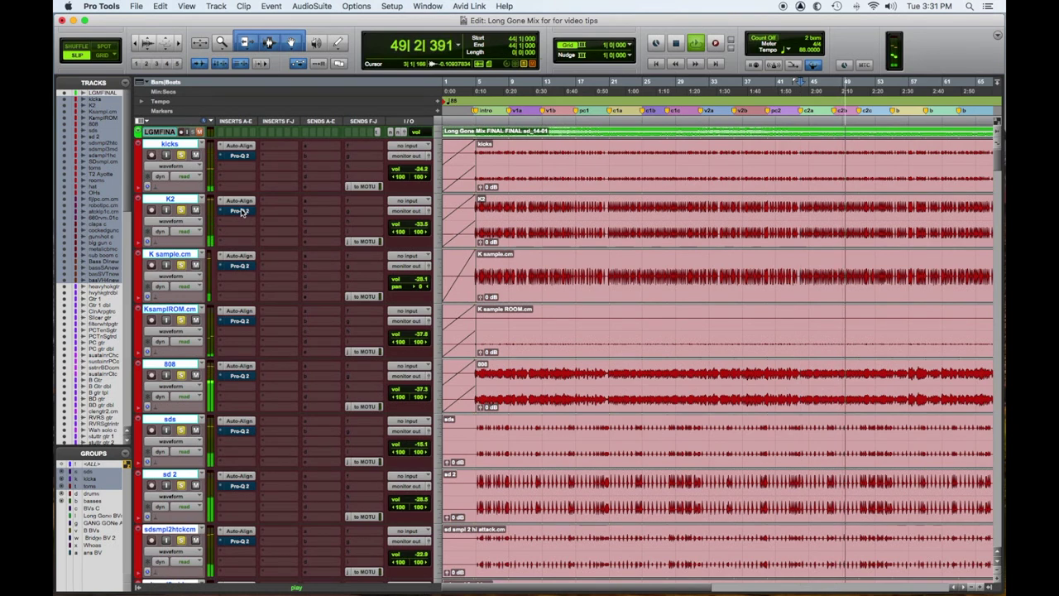
Enable the basses group, re-engage Pro-Q 2 on all the selected tracks, and stop playback.
{"action": "left_click", "coordinate": [94, 508]}
{"action": "left_click", "coordinate": [94, 501]}
{"action": "left_click", "coordinate": [93, 508]}
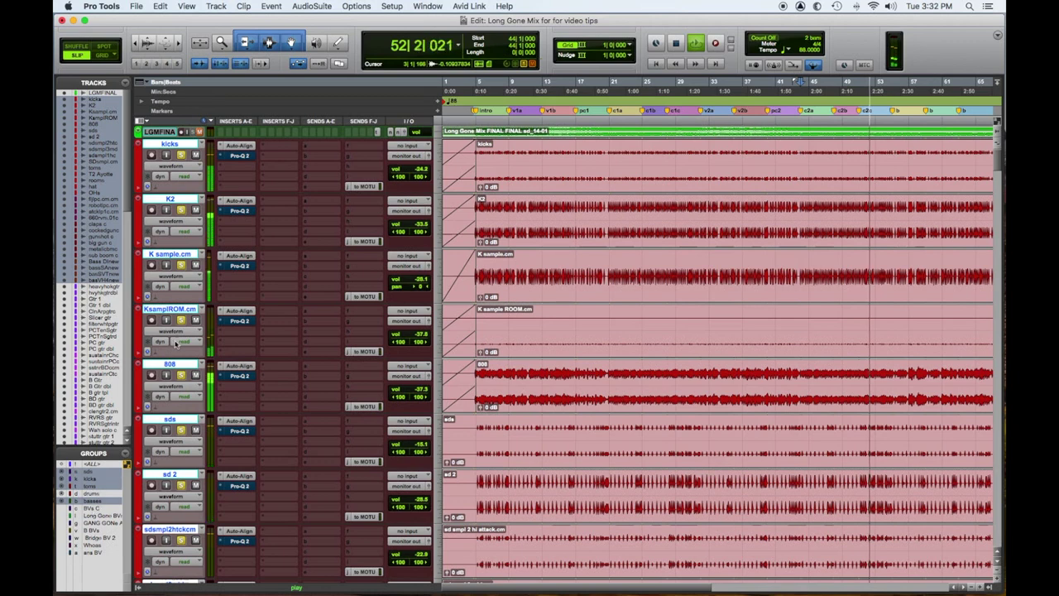
{"action": "left_click", "coordinate": [240, 266], "text": "alt+super"}
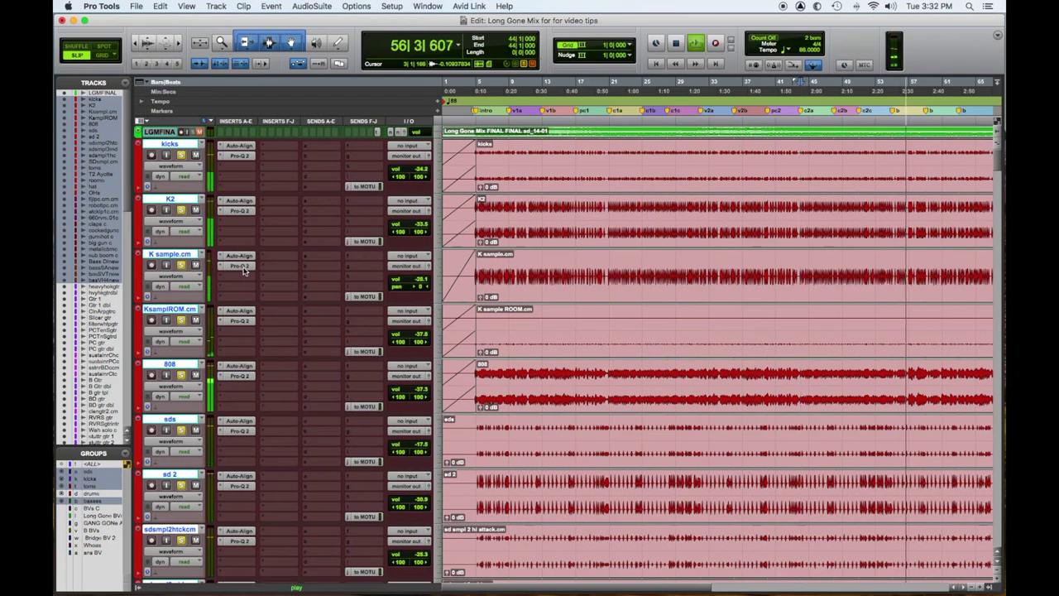
{"action": "key", "text": "space"}
Play the heavy hook guitar section at bar 21 and insert Pro-Q 2 on both heavy hook guitar tracks.
{"action": "scroll", "coordinate": [383, 311], "scroll_direction": "down", "scroll_amount": 20}
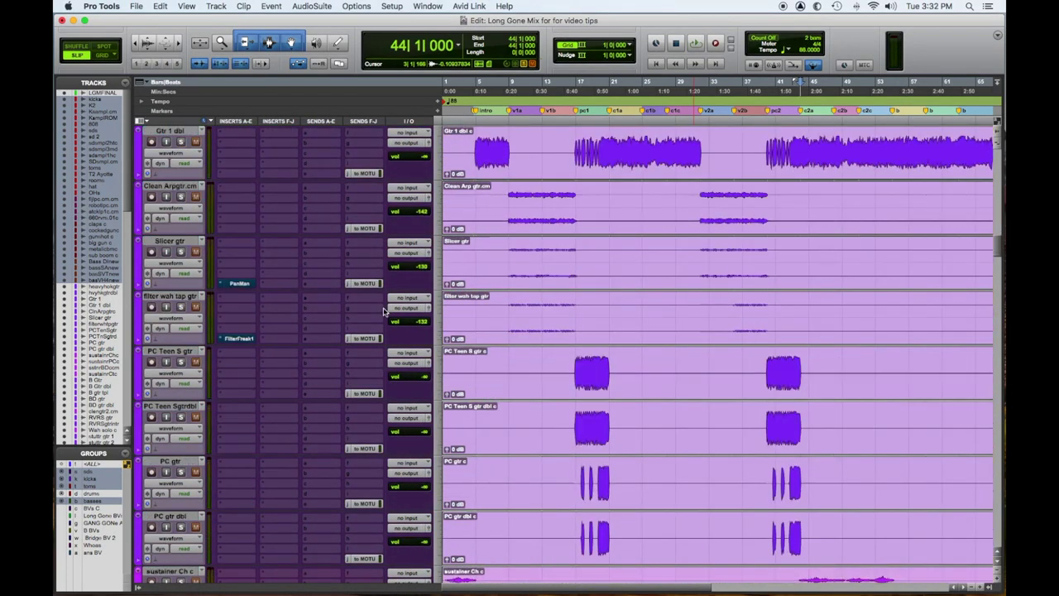
{"action": "scroll", "coordinate": [383, 311], "scroll_direction": "down", "scroll_amount": 2}
{"action": "scroll", "coordinate": [383, 311], "scroll_direction": "up", "scroll_amount": 2}
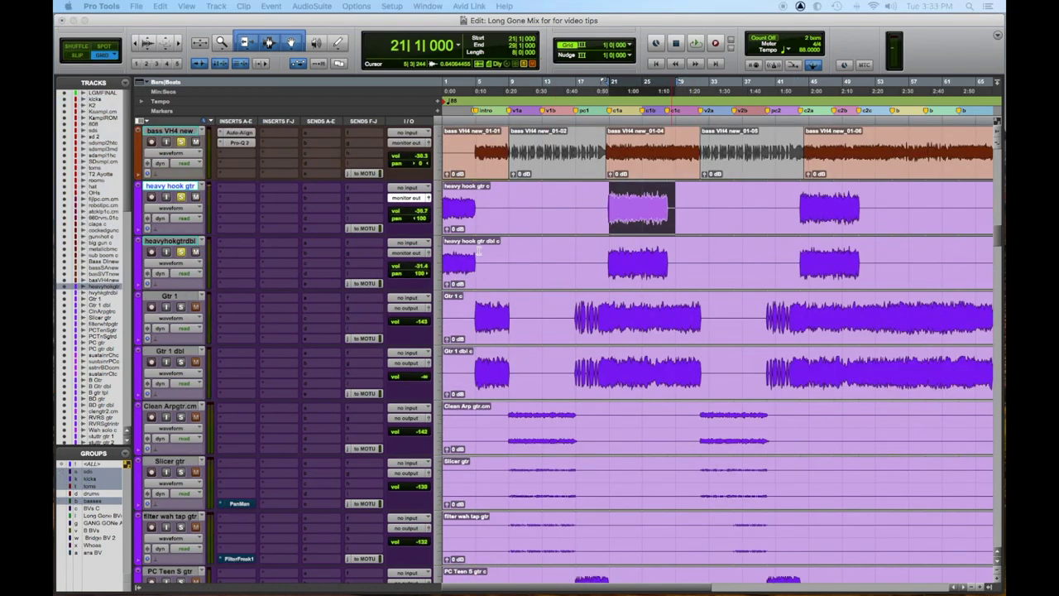
{"action": "key", "text": "space"}
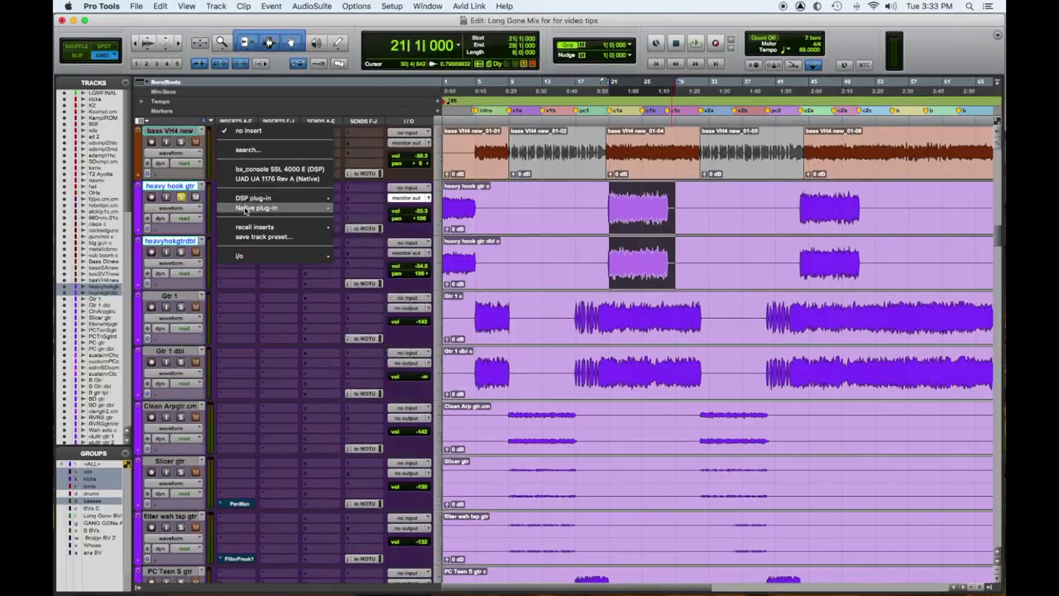
{"action": "mouse_move", "coordinate": [273, 208]}
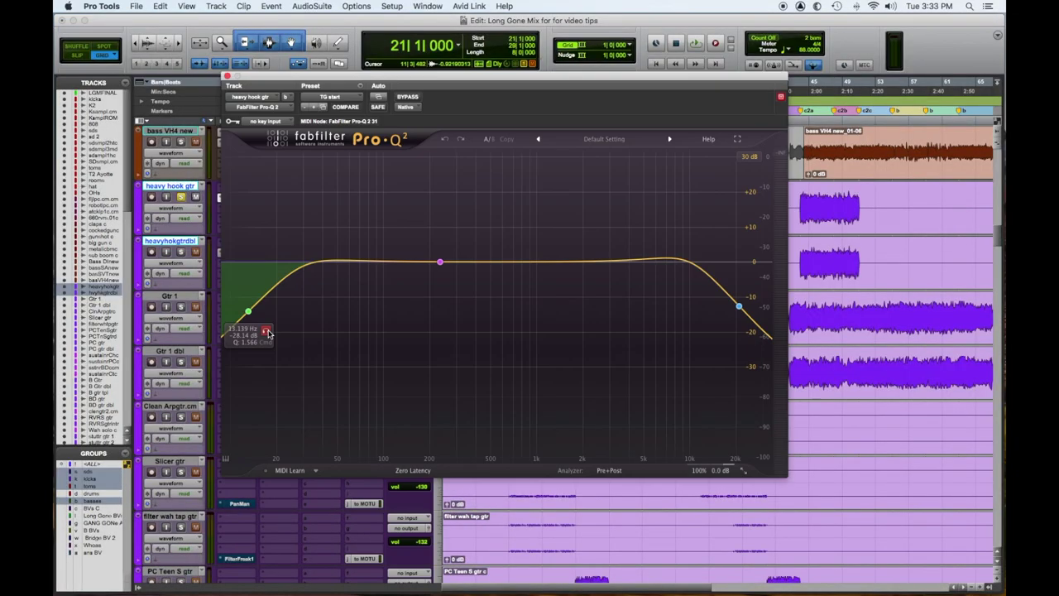
Play the section and set the heavy hook gtr low shelf to about 41 Hz.
{"action": "key", "text": "space"}
{"action": "left_click_drag", "start_coordinate": [265, 333], "coordinate": [343, 326]}
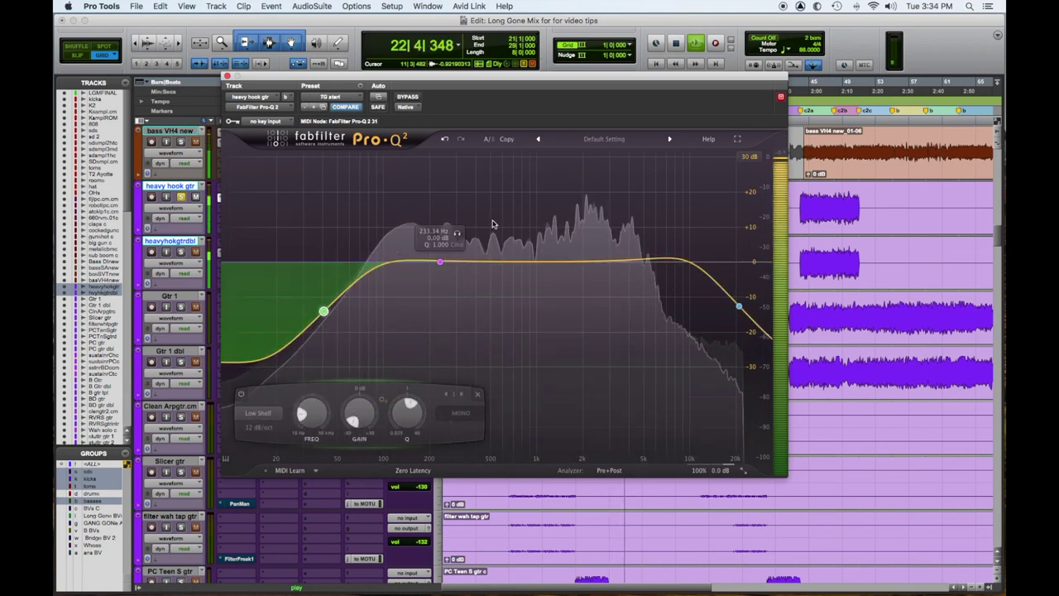
Sweep the heavy hook gtr mid bell with a narrow boost and cut it to about -5 dB near 590 Hz.
{"action": "left_click_drag", "start_coordinate": [440, 266], "coordinate": [470, 199]}
{"action": "left_click_drag", "start_coordinate": [521, 412], "coordinate": [523, 385]}
{"action": "left_click_drag", "start_coordinate": [473, 197], "coordinate": [502, 190]}
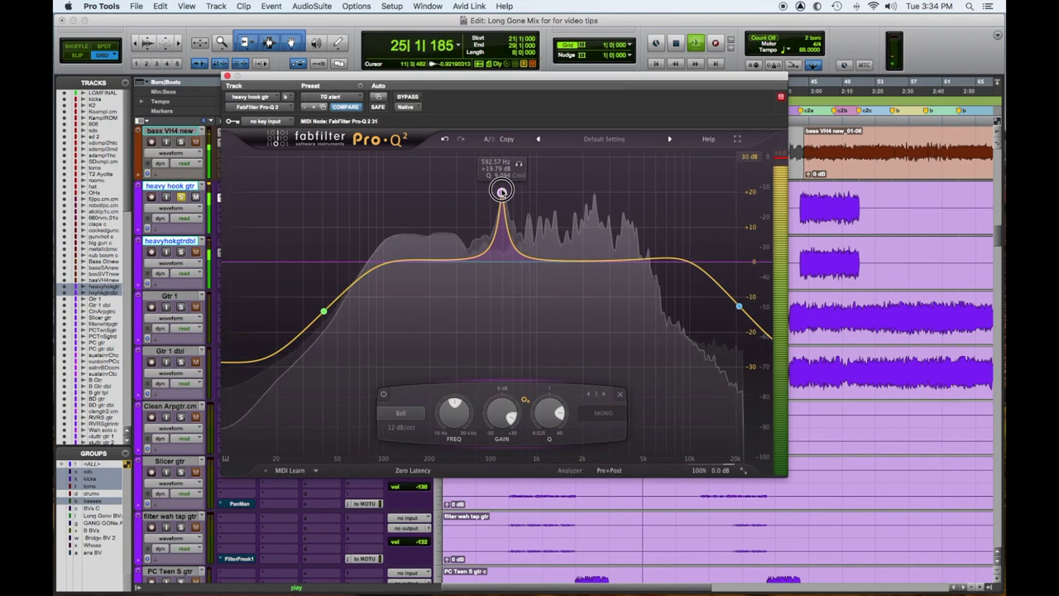
{"action": "left_click_drag", "start_coordinate": [501, 414], "coordinate": [487, 459]}
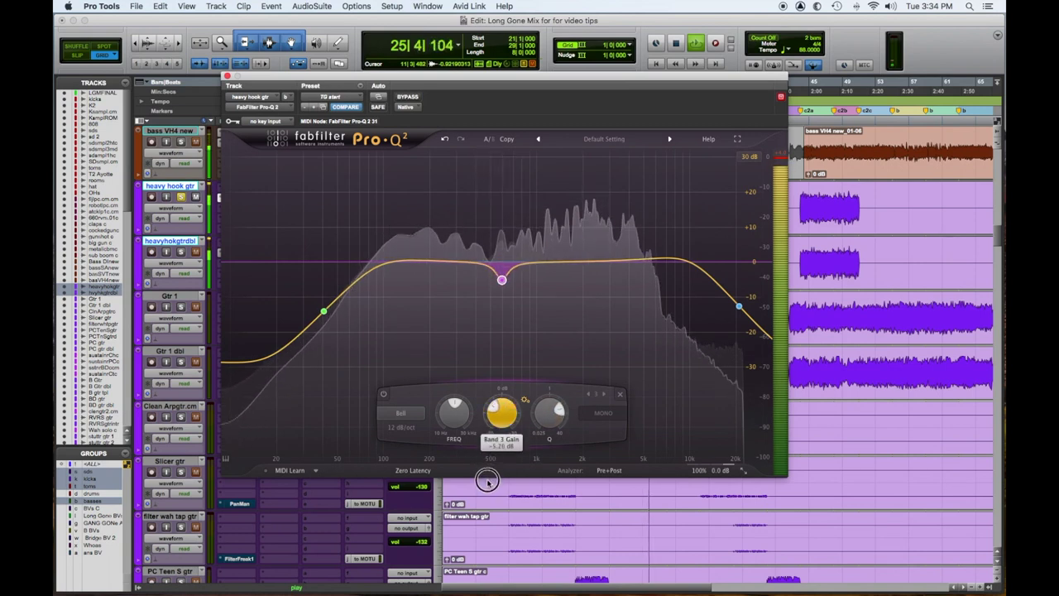
Lower the heavy hook gtr high shelf to just under 10 kHz, switch the solo to its double, and close the EQ.
{"action": "left_click_drag", "start_coordinate": [733, 326], "coordinate": [662, 335]}
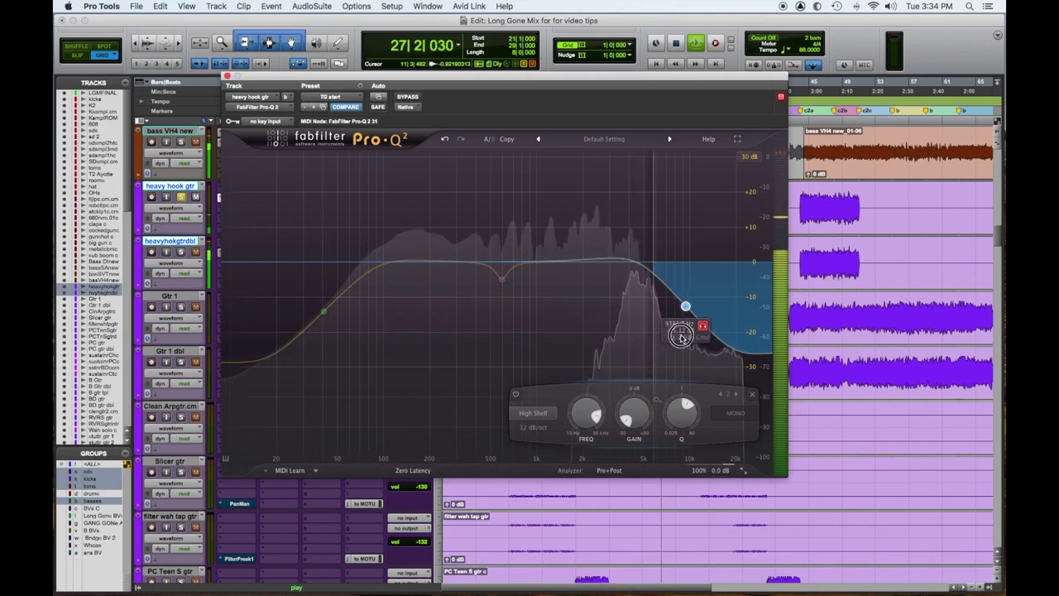
{"action": "left_click", "coordinate": [181, 252]}
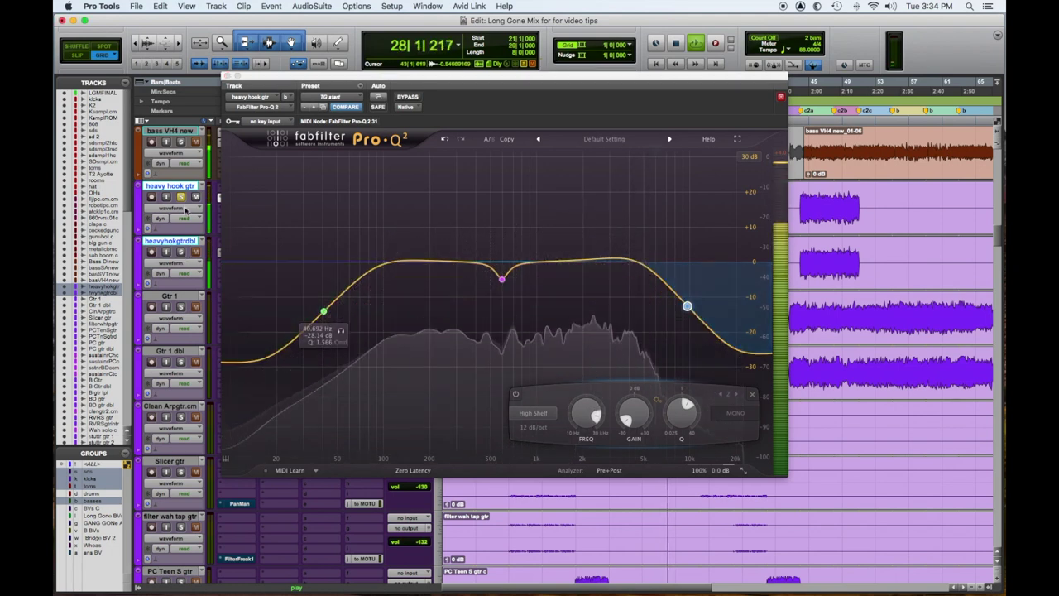
{"action": "left_click", "coordinate": [227, 77]}
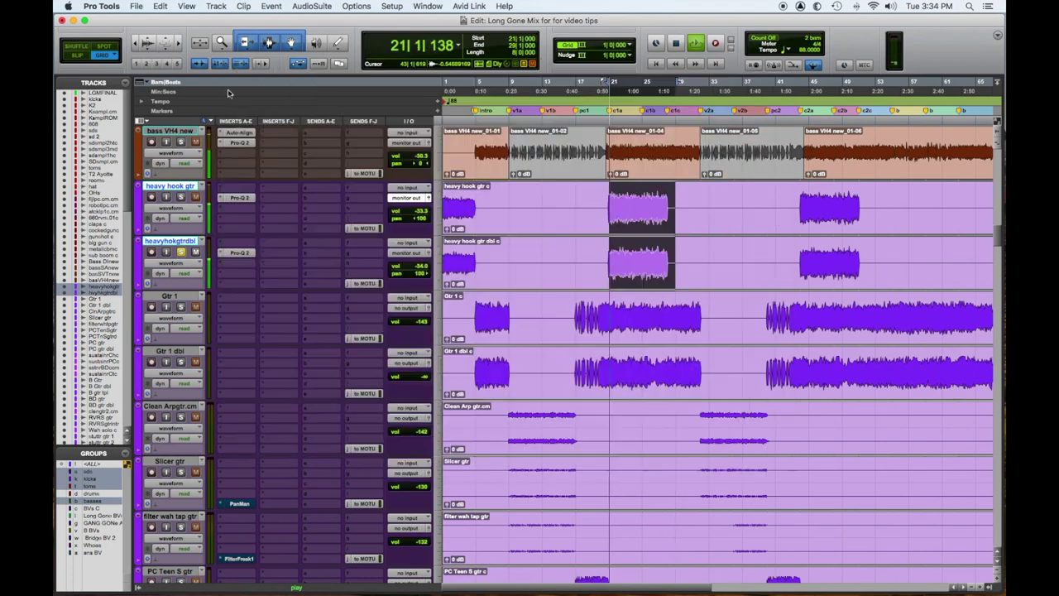
Open Pro-Q 2 on the heavy hook gtr dbl track and set its low shelf to about 31 Hz.
{"action": "left_click", "coordinate": [246, 255]}
{"action": "mouse_move", "coordinate": [267, 332]}
{"action": "left_mouse_down"}
{"action": "mouse_move", "coordinate": [372, 333]}
{"action": "mouse_move", "coordinate": [326, 340]}
{"action": "left_mouse_up"}
Sweep the heavy hook gtr dbl mid bell with a narrow boost and cut it to about -5.5 dB near 485 Hz.
{"action": "left_click_drag", "start_coordinate": [441, 264], "coordinate": [478, 191]}
{"action": "left_click_drag", "start_coordinate": [513, 421], "coordinate": [528, 373]}
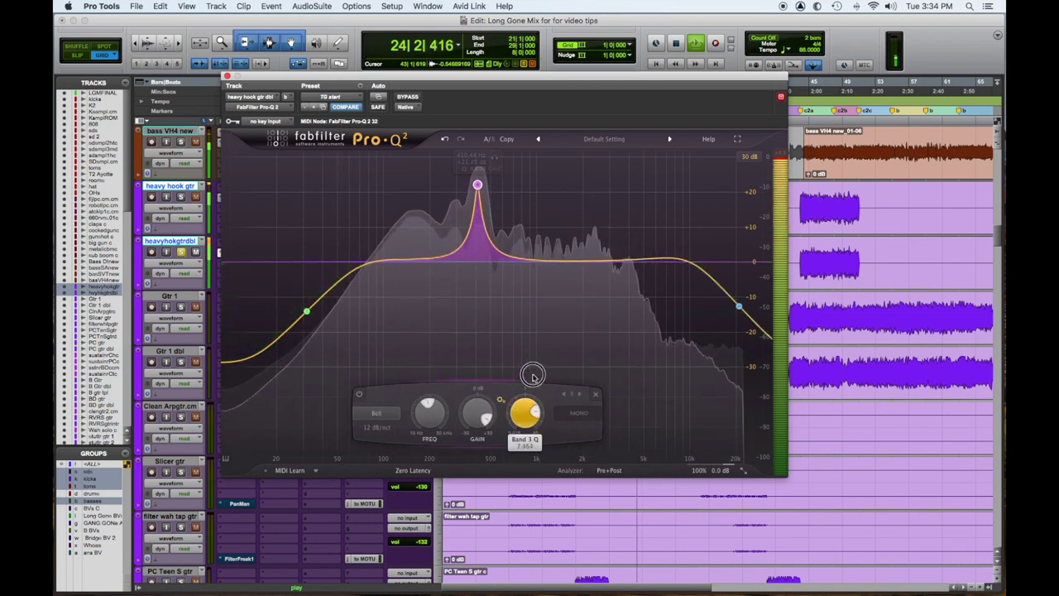
{"action": "left_click_drag", "start_coordinate": [478, 184], "coordinate": [488, 174]}
{"action": "left_click_drag", "start_coordinate": [490, 411], "coordinate": [493, 480]}
Lower the heavy hook gtr dbl high shelf to about 10.7 kHz.
{"action": "mouse_move", "coordinate": [739, 306]}
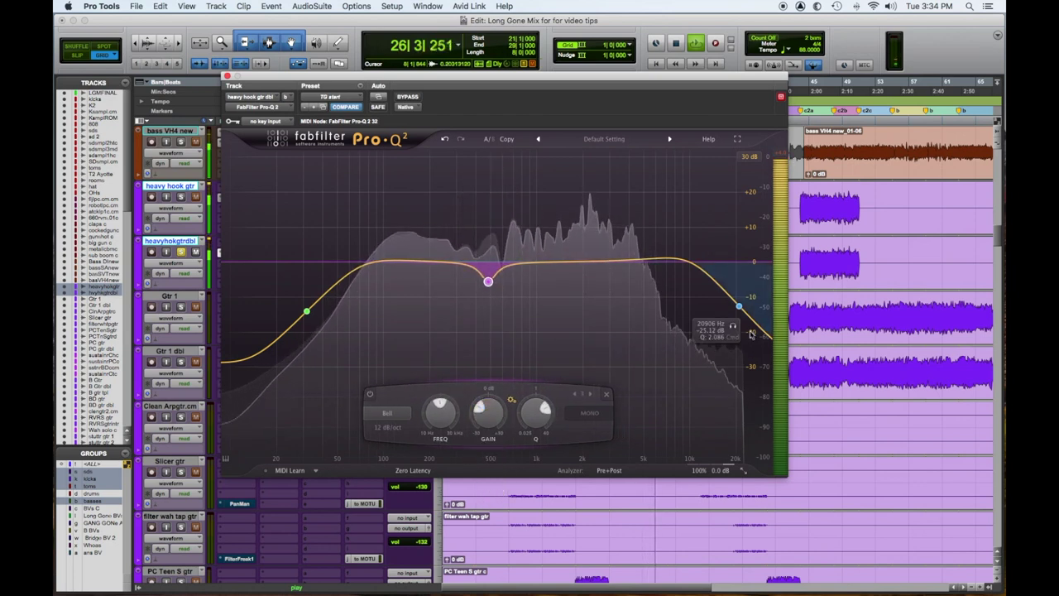
{"action": "left_click_drag", "start_coordinate": [733, 327], "coordinate": [690, 330]}
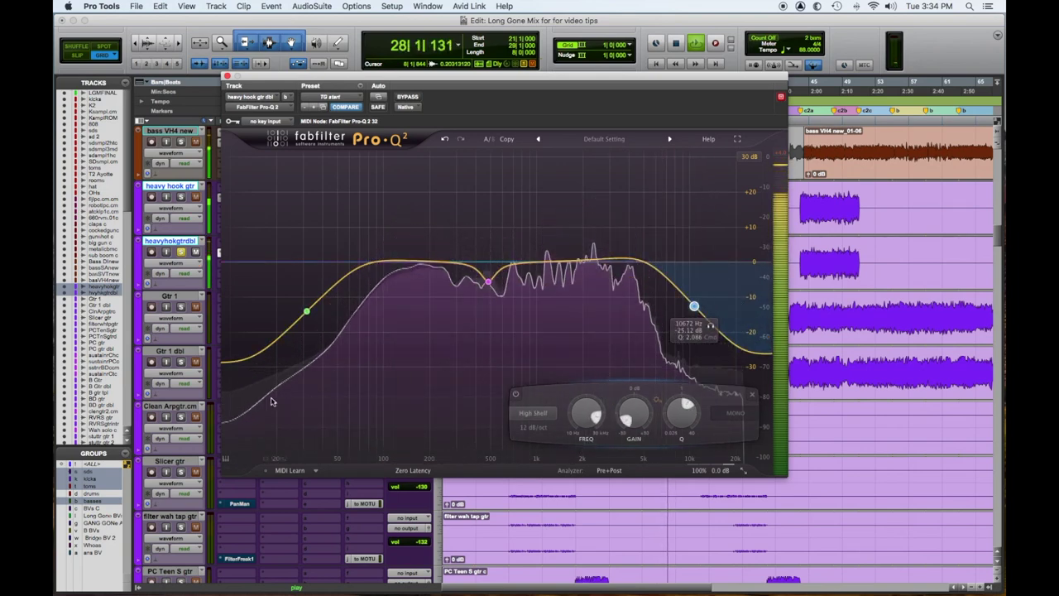
Unsolo the heavy hook gtr dbl, close its EQ, and toggle the Pro-Q 2 bypass on both heavy hook guitars for comparison.
{"action": "left_click", "coordinate": [182, 253]}
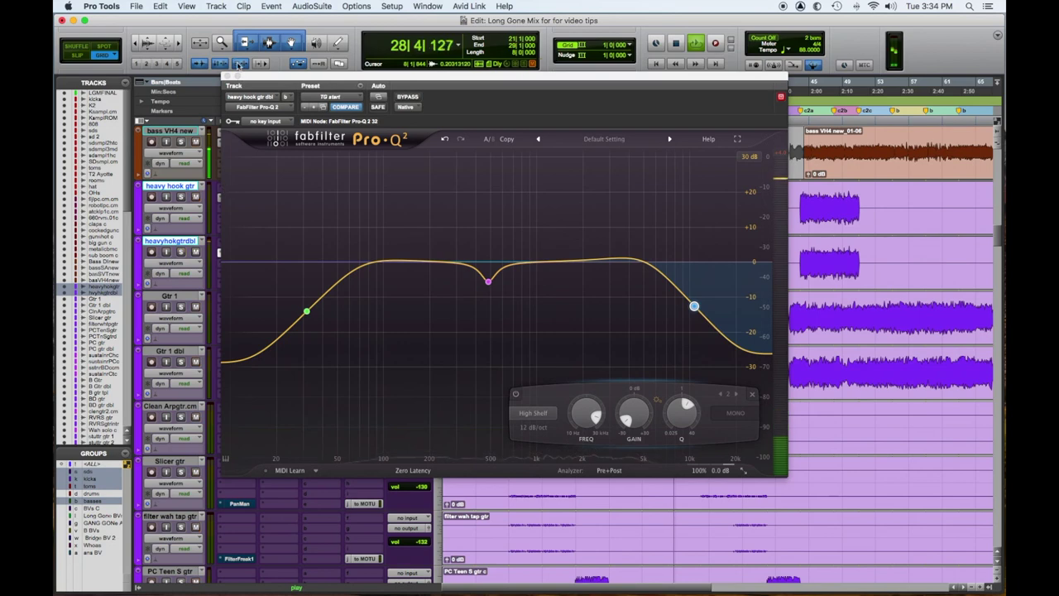
{"action": "left_click", "coordinate": [229, 76]}
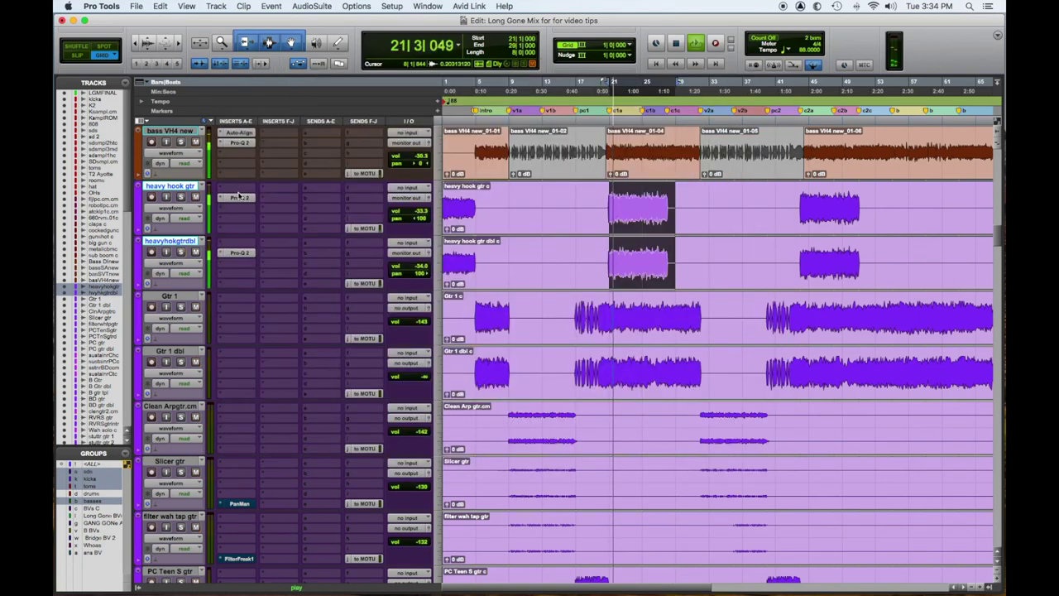
{"action": "left_click", "coordinate": [243, 200], "text": "alt+shift+super"}
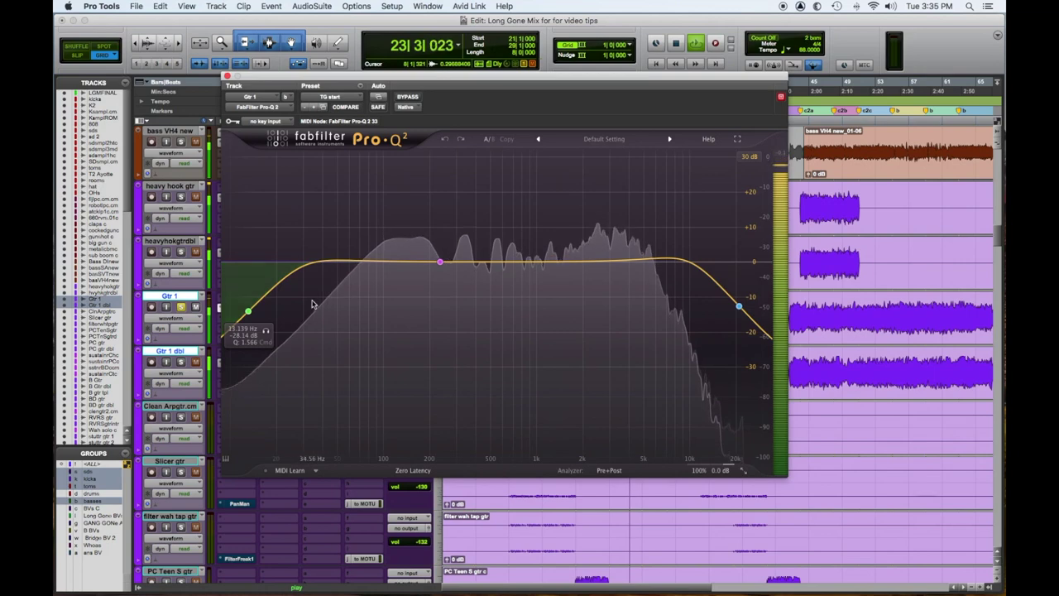
Set the Gtr 1 low shelf to -30 dB at about 57 Hz with a 30 dB/oct slope.
{"action": "left_click_drag", "start_coordinate": [266, 330], "coordinate": [345, 322]}
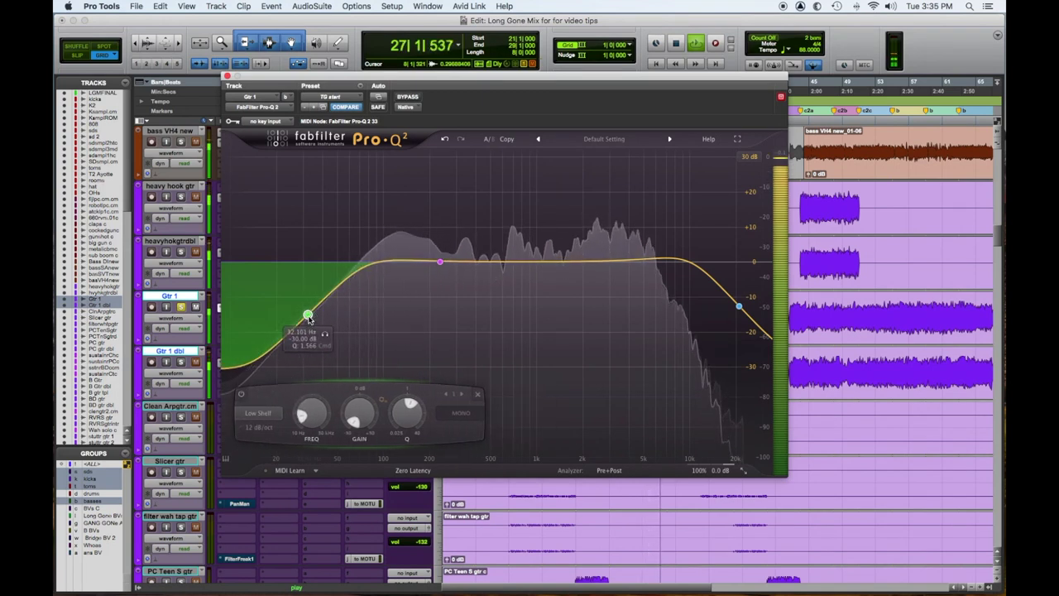
{"action": "mouse_move", "coordinate": [333, 347]}
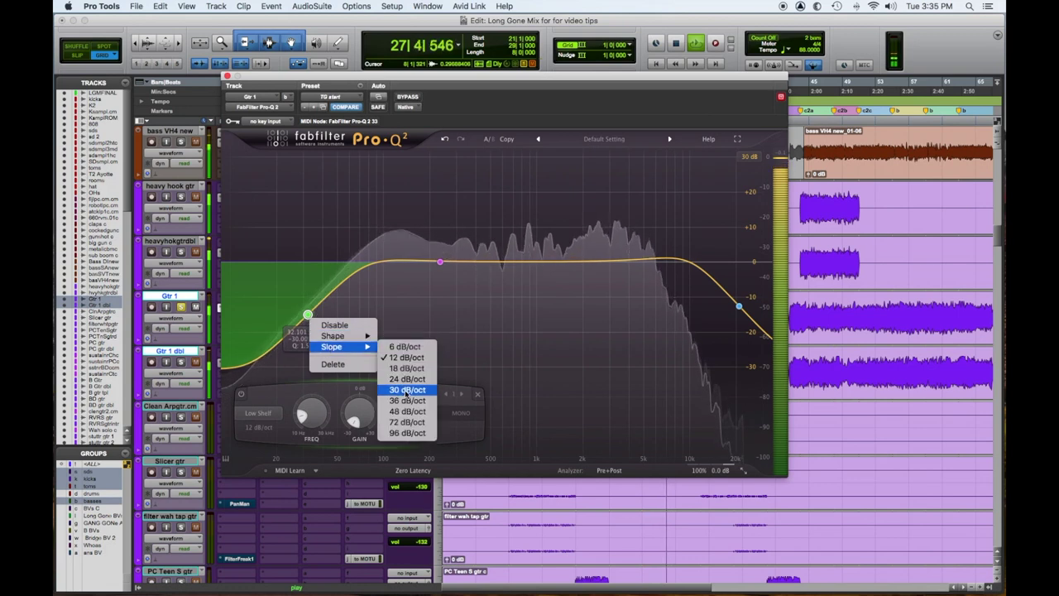
{"action": "left_click", "coordinate": [404, 392]}
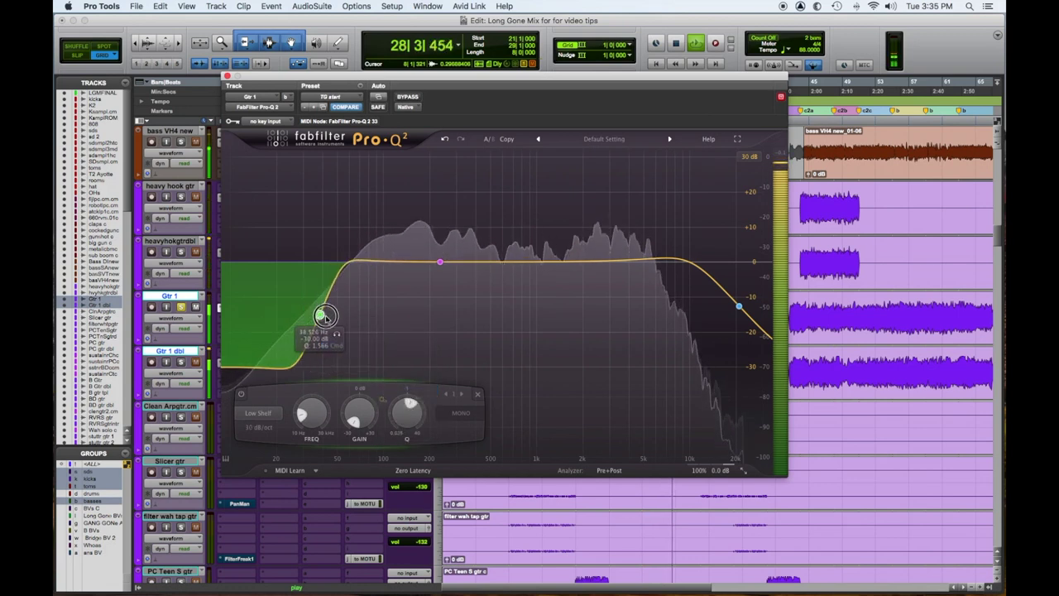
{"action": "mouse_move", "coordinate": [360, 323]}
{"action": "left_mouse_down"}
{"action": "mouse_move", "coordinate": [383, 323]}
{"action": "mouse_move", "coordinate": [357, 323]}
{"action": "left_mouse_up"}
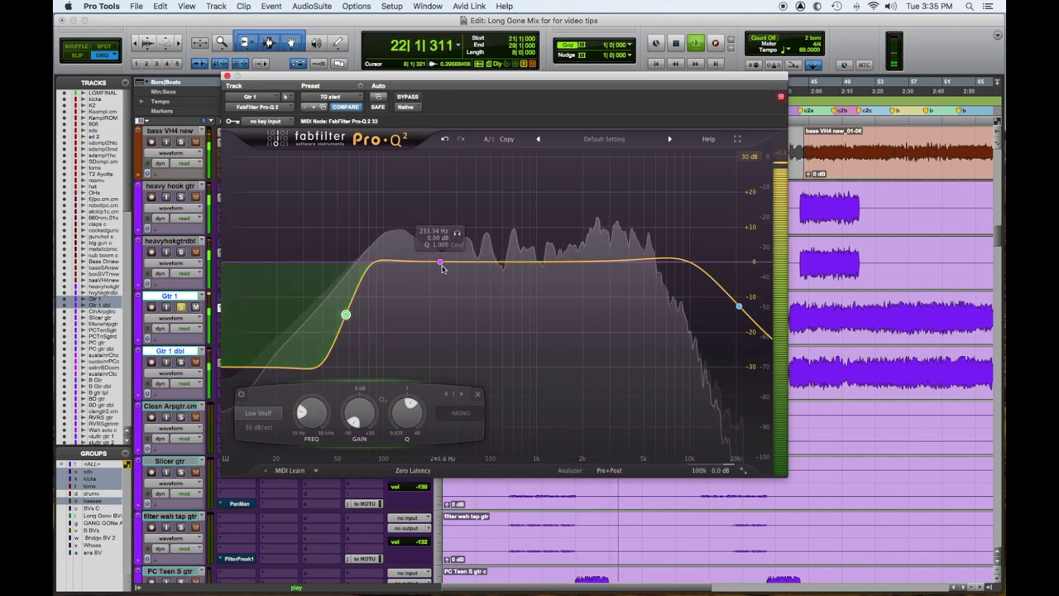
Boost the Gtr 1 mid bell sharply with a narrower Q, and cut it to about -5.5 dB near 325 Hz.
{"action": "right_click", "coordinate": [440, 264]}
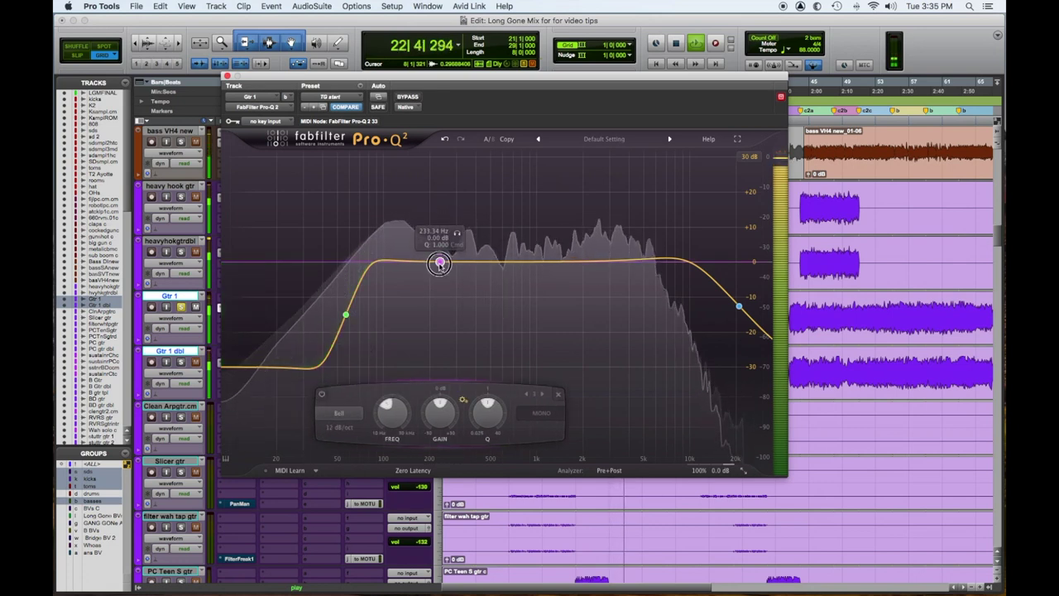
{"action": "left_click_drag", "start_coordinate": [440, 264], "coordinate": [459, 189]}
{"action": "left_click_drag", "start_coordinate": [504, 414], "coordinate": [499, 386]}
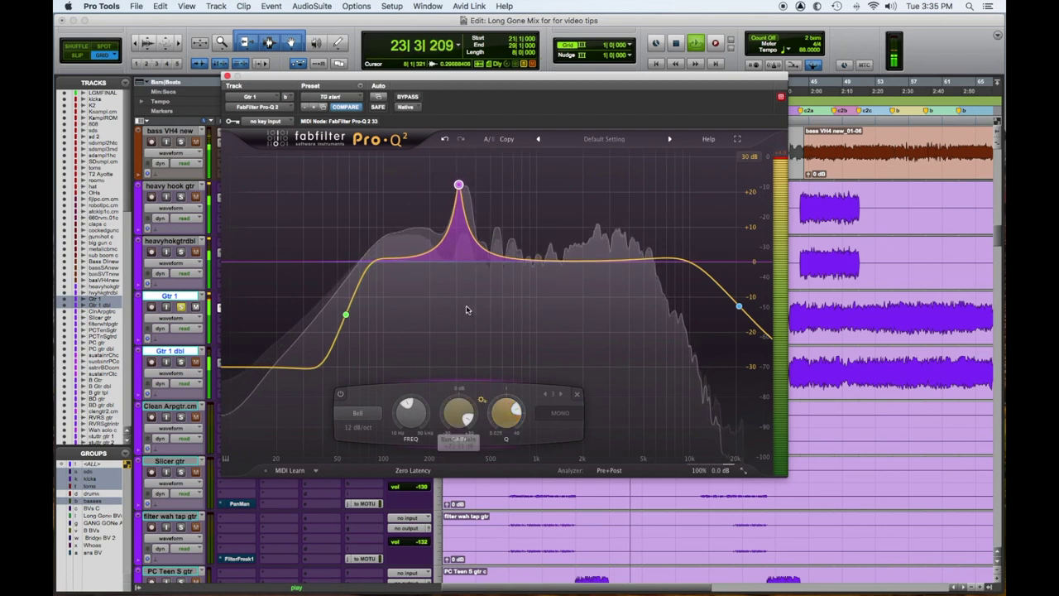
{"action": "left_click_drag", "start_coordinate": [459, 184], "coordinate": [460, 278]}
{"action": "scroll", "coordinate": [460, 278], "scroll_direction": "down", "scroll_amount": 3}
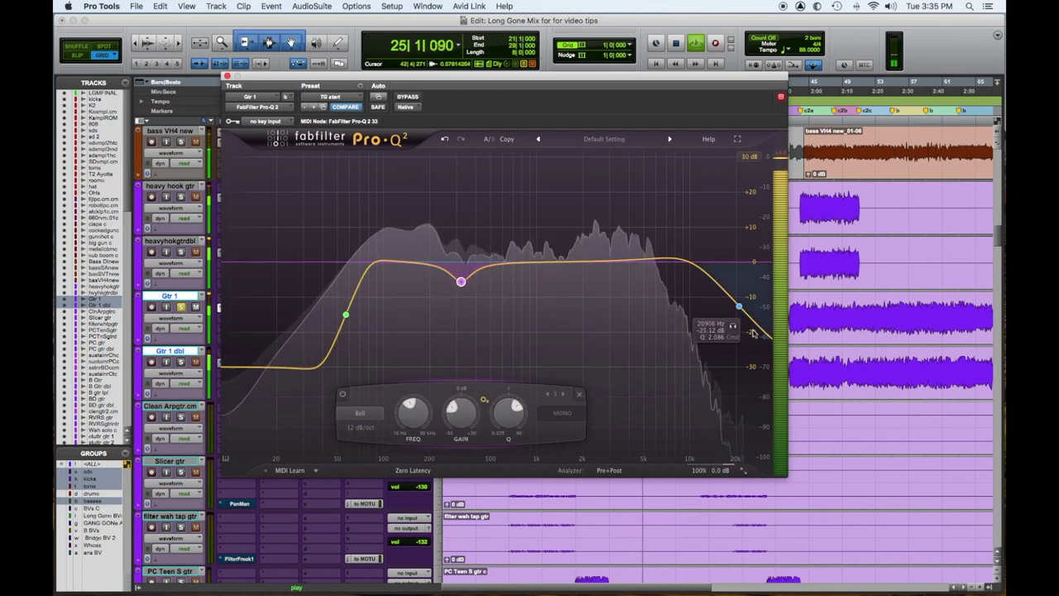
Lower the Gtr 1 high shelf to about 12 kHz, close that EQ, and switch to the Gtr 1 dbl EQ with Gtr 1 unsoloed.
{"action": "left_click_drag", "start_coordinate": [734, 328], "coordinate": [690, 326]}
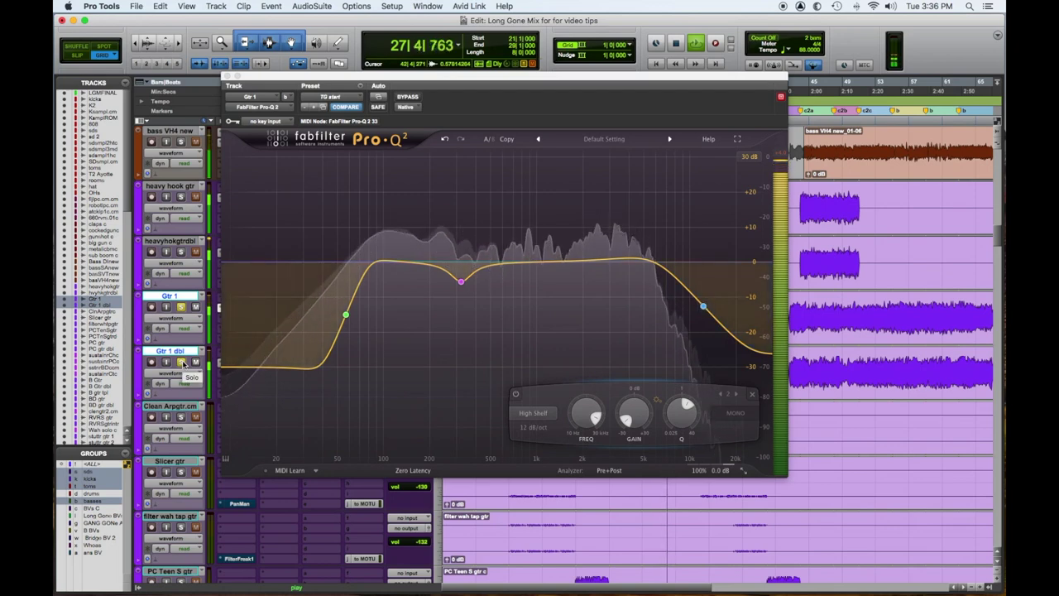
{"action": "left_click", "coordinate": [227, 76]}
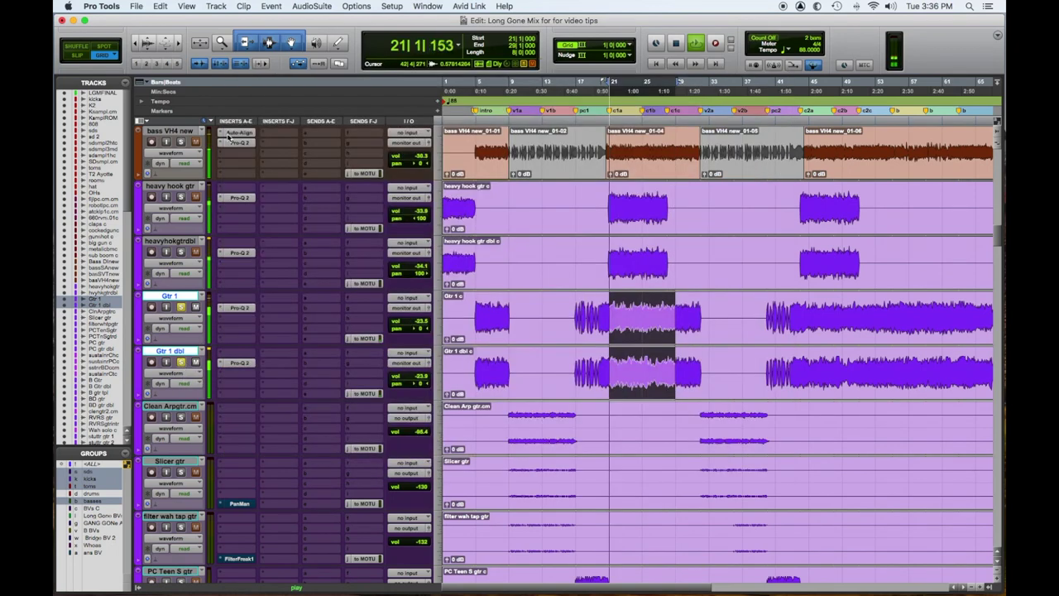
{"action": "left_click", "coordinate": [248, 363]}
{"action": "left_click", "coordinate": [181, 307]}
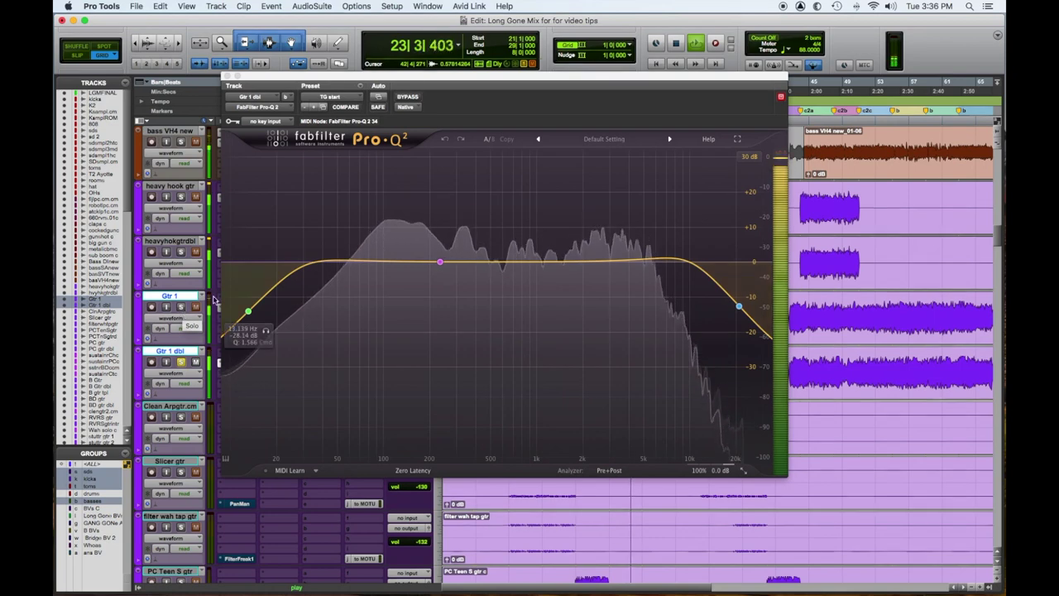
Raise the Gtr 1 dbl low shelf to about 26 Hz, and sweep its narrowed mid bell, cutting it to about -5.9 dB near 264 Hz.
{"action": "left_click_drag", "start_coordinate": [248, 311], "coordinate": [313, 348]}
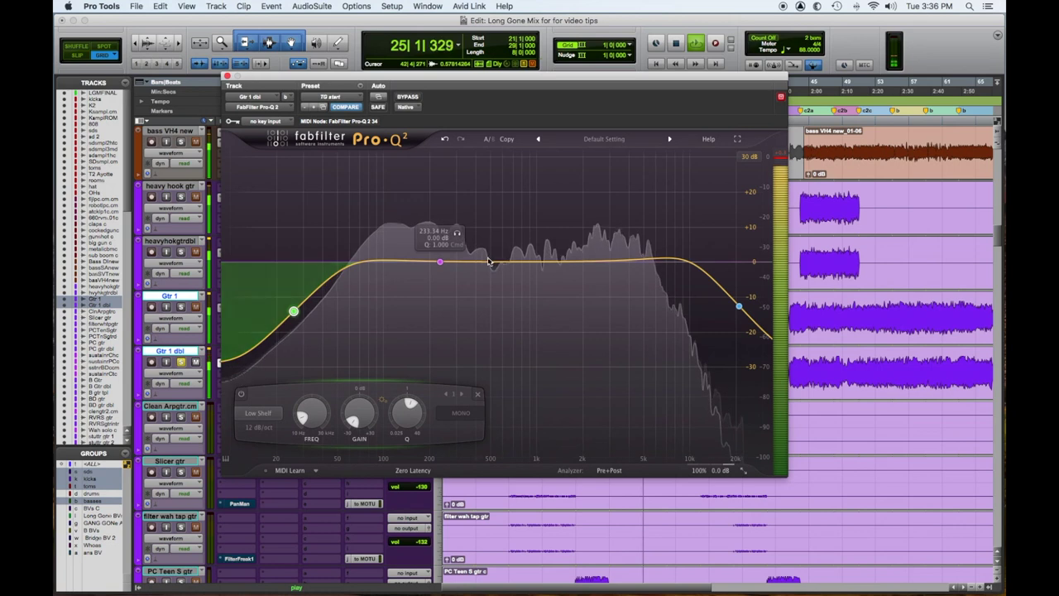
{"action": "left_click_drag", "start_coordinate": [440, 262], "coordinate": [440, 199]}
{"action": "left_click_drag", "start_coordinate": [497, 392], "coordinate": [488, 371]}
{"action": "left_click_drag", "start_coordinate": [441, 190], "coordinate": [448, 184]}
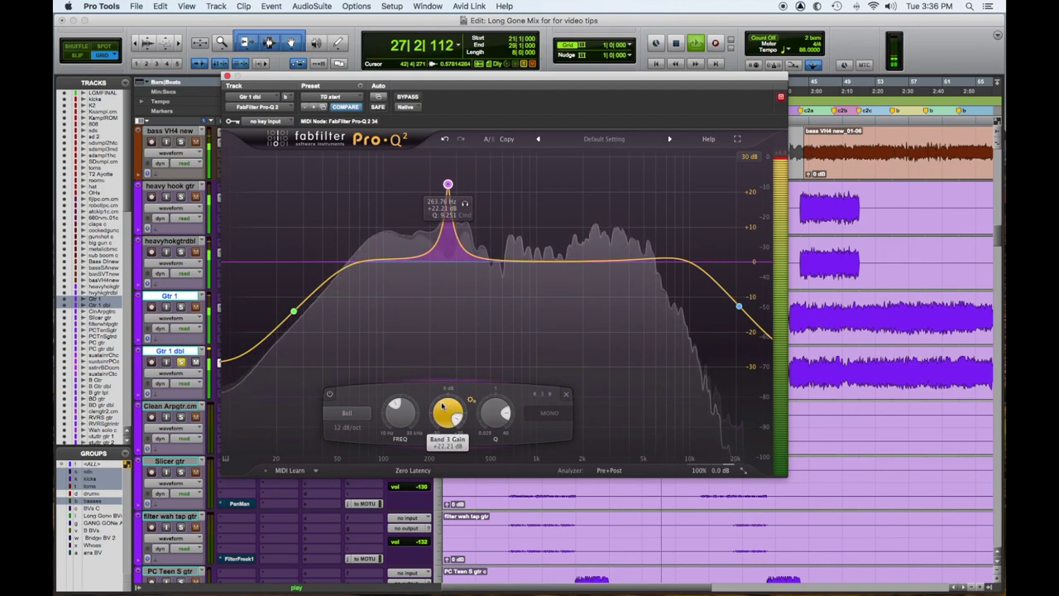
{"action": "left_click_drag", "start_coordinate": [442, 405], "coordinate": [460, 469]}
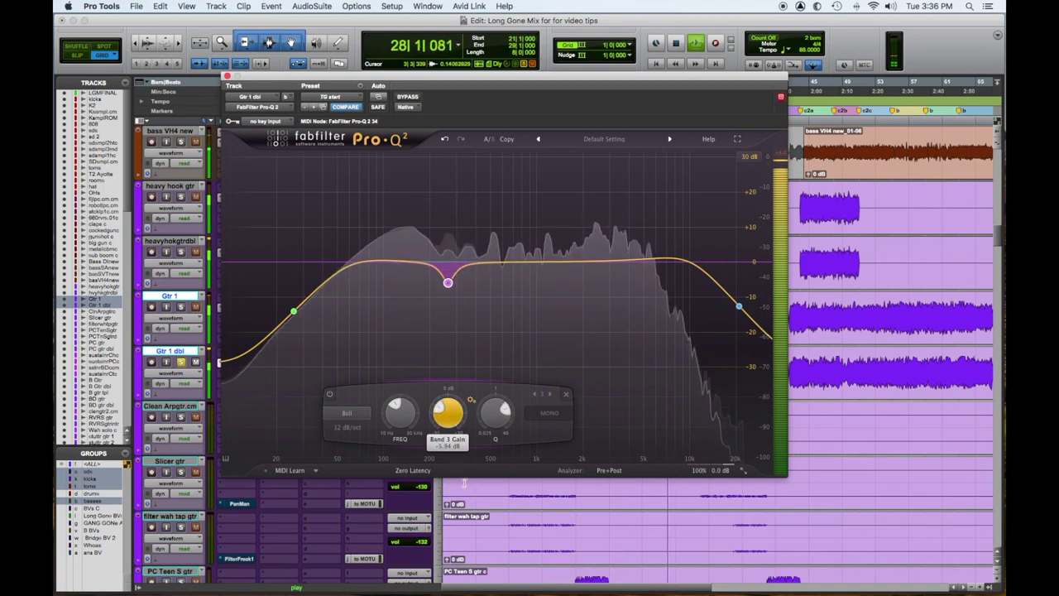
Lower the Gtr 1 dbl high shelf to about 12 kHz and close its EQ.
{"action": "left_click_drag", "start_coordinate": [730, 325], "coordinate": [694, 335]}
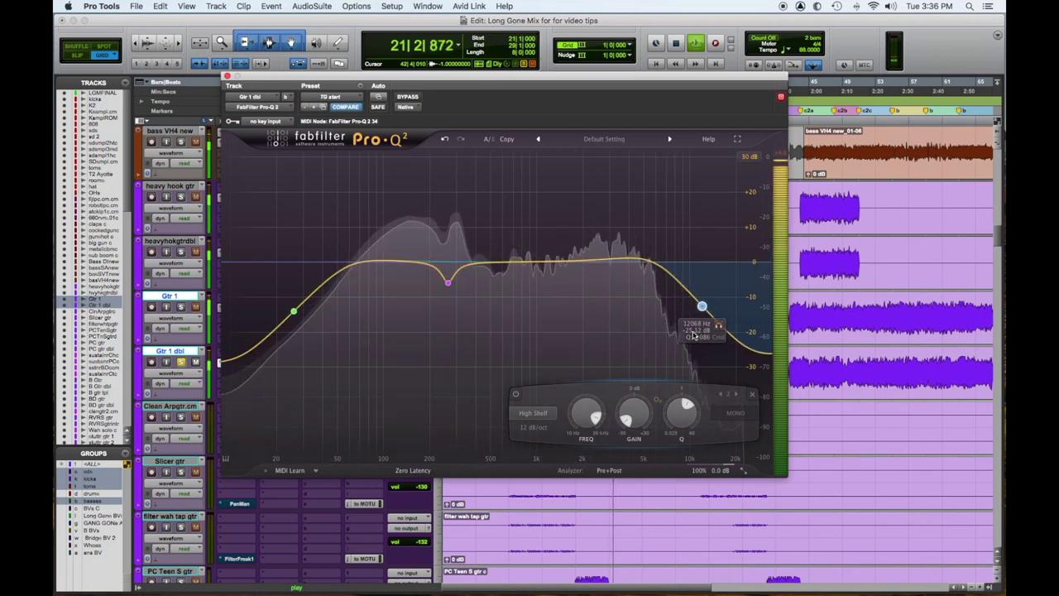
{"action": "left_click", "coordinate": [227, 76]}
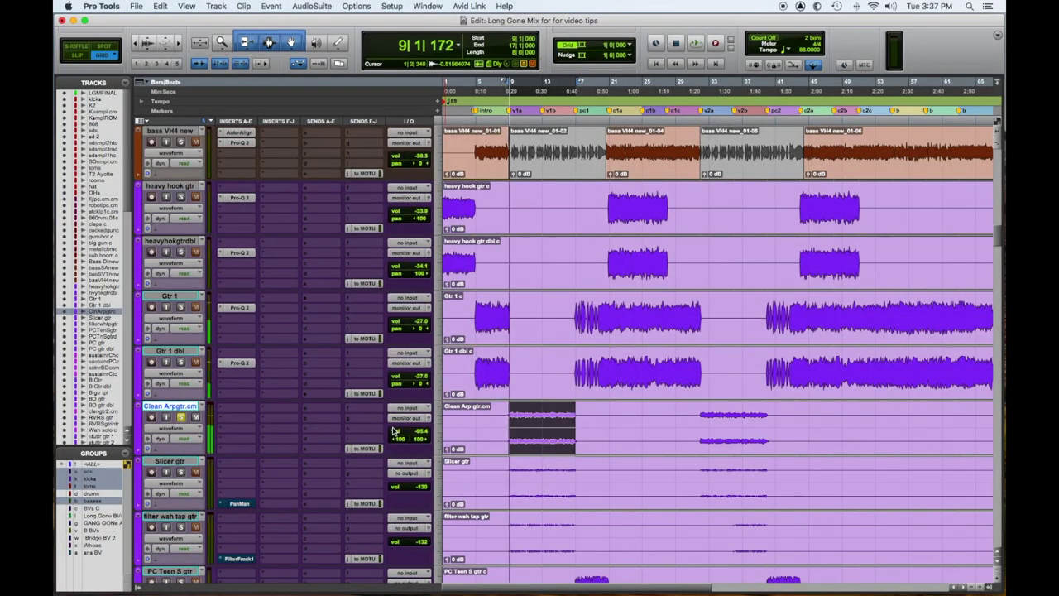
Start playback and insert the stereo FabFilter Pro-Q 2 as a multichannel native plug-in on the Clean Arp gtr track.
{"action": "key", "text": "space"}
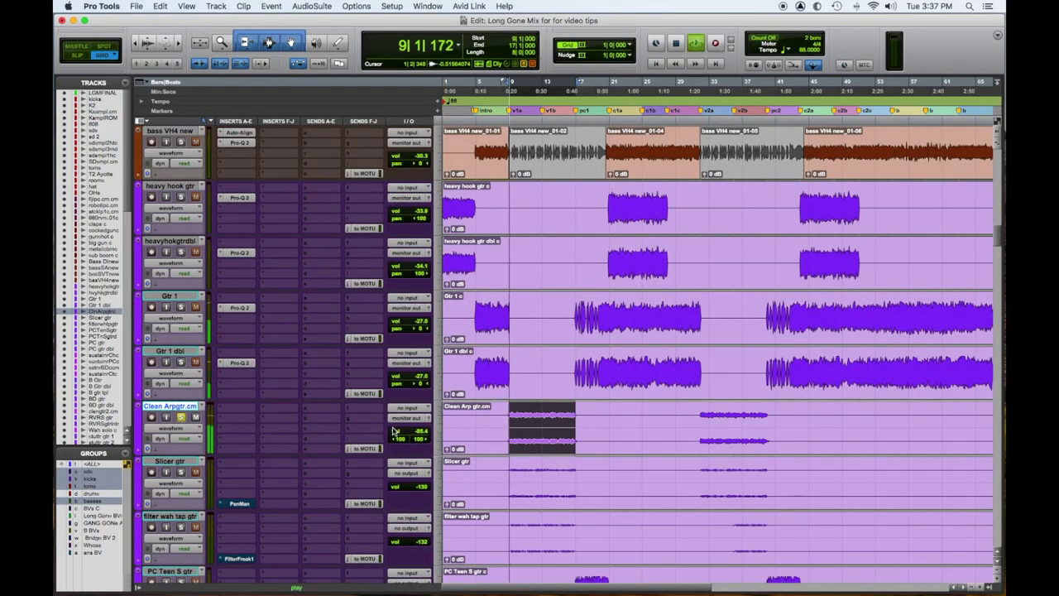
{"action": "left_click", "coordinate": [222, 422]}
{"action": "mouse_move", "coordinate": [298, 428]}
{"action": "mouse_move", "coordinate": [379, 431]}
{"action": "mouse_move", "coordinate": [366, 302]}
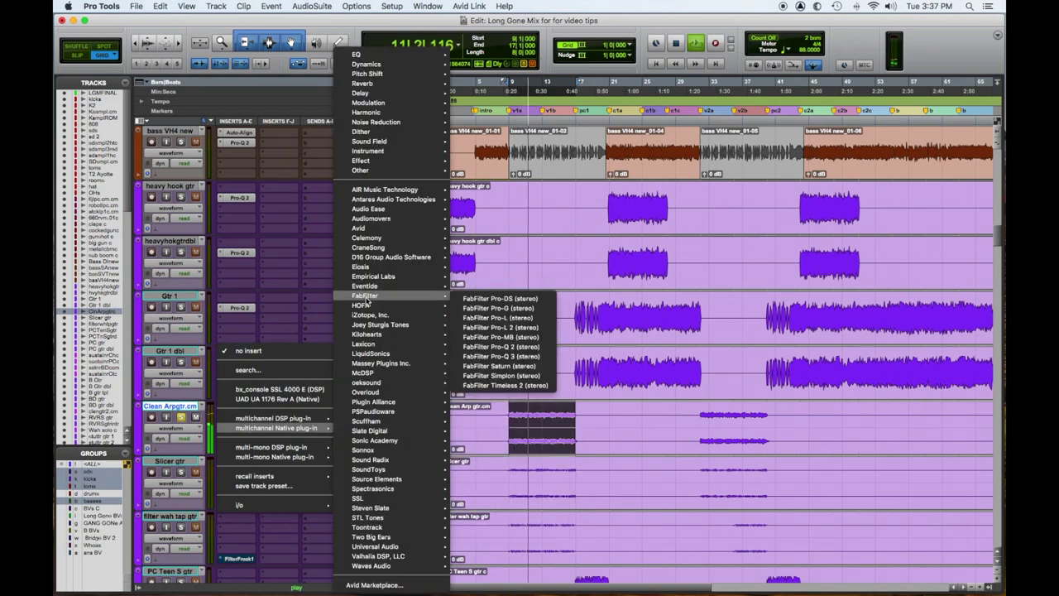
{"action": "left_click", "coordinate": [505, 349]}
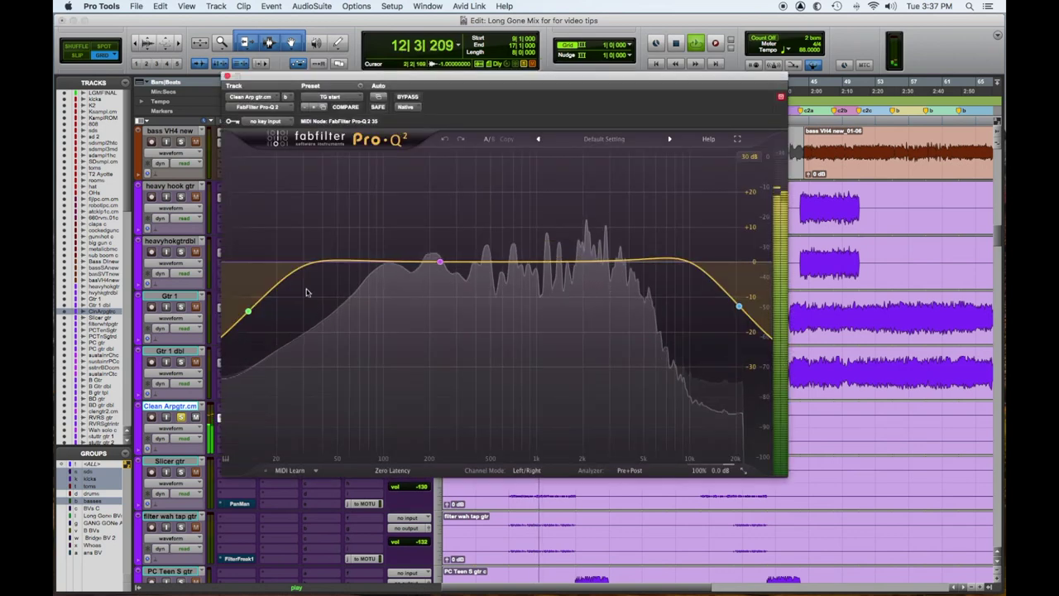
Raise the Clean Arp gtr low shelf to about 48 Hz, and sweep its narrowed mid bell, cutting it to about -4.5 dB near 645 Hz.
{"action": "left_click_drag", "start_coordinate": [270, 331], "coordinate": [360, 341]}
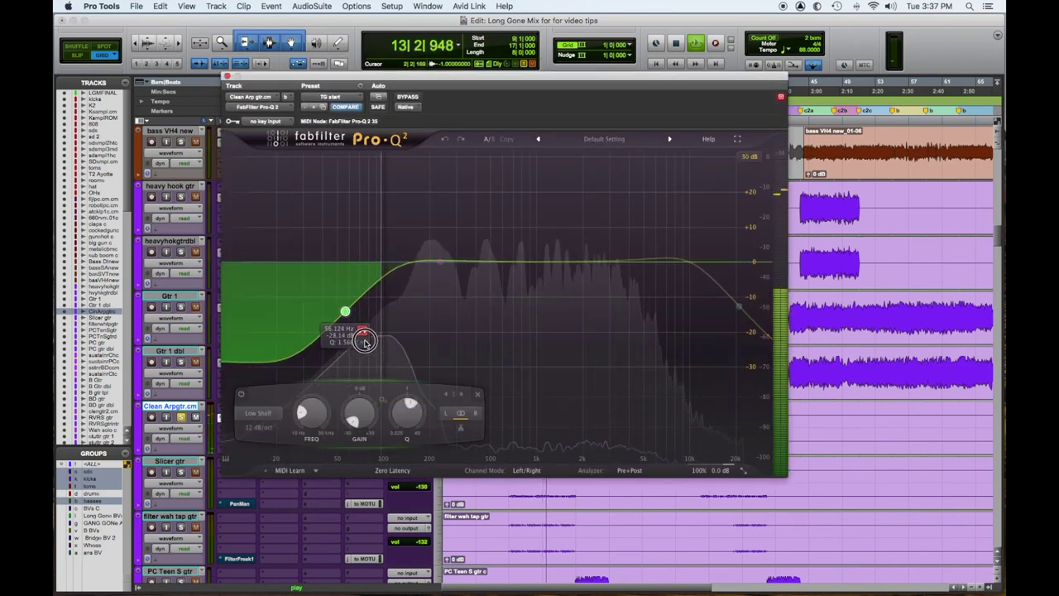
{"action": "left_click_drag", "start_coordinate": [441, 263], "coordinate": [493, 225]}
{"action": "left_click_drag", "start_coordinate": [542, 412], "coordinate": [544, 385]}
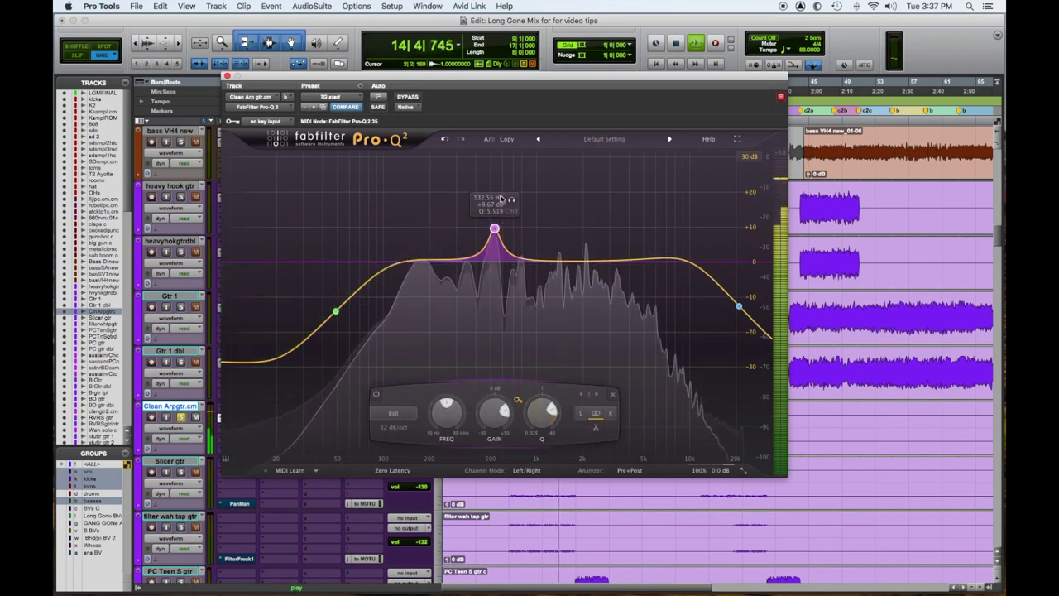
{"action": "left_click_drag", "start_coordinate": [494, 228], "coordinate": [507, 205]}
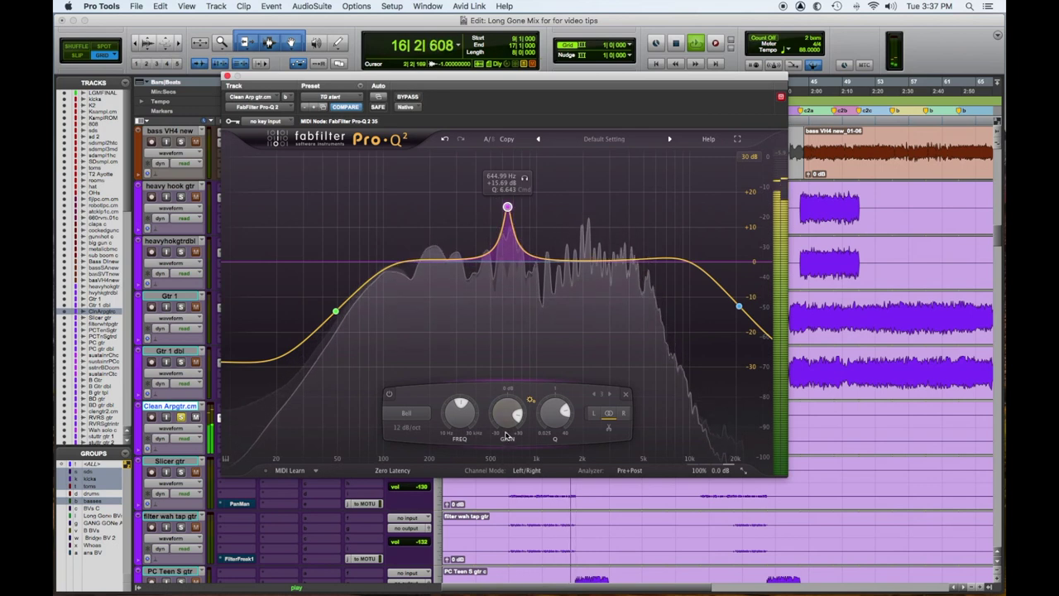
{"action": "left_click_drag", "start_coordinate": [507, 410], "coordinate": [495, 488]}
Lower the Clean Arp gtr high shelf to about 11.3 kHz and close its EQ.
{"action": "mouse_move", "coordinate": [739, 306]}
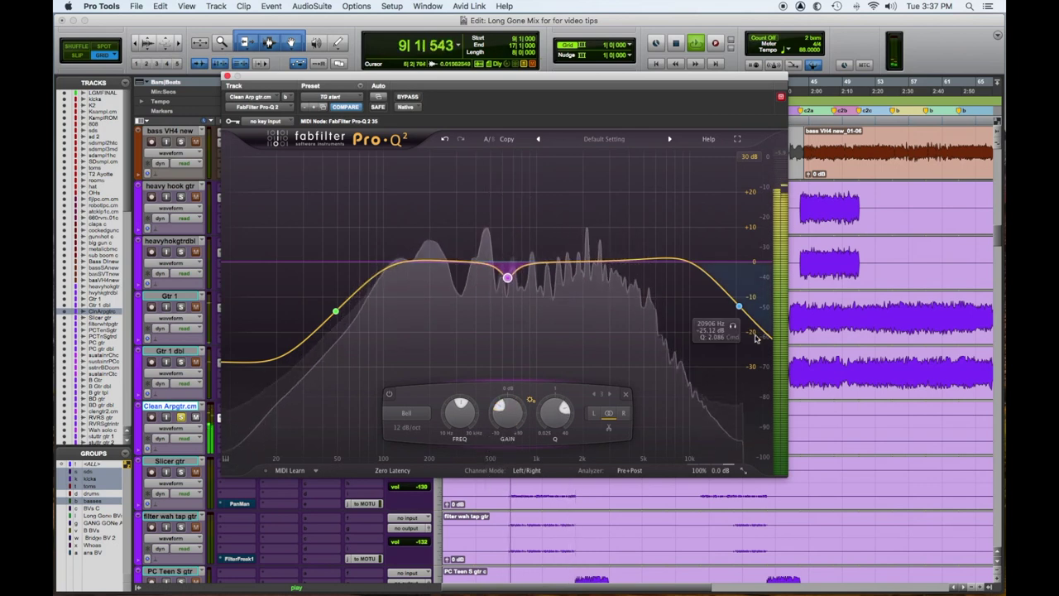
{"action": "left_click_drag", "start_coordinate": [732, 326], "coordinate": [694, 342]}
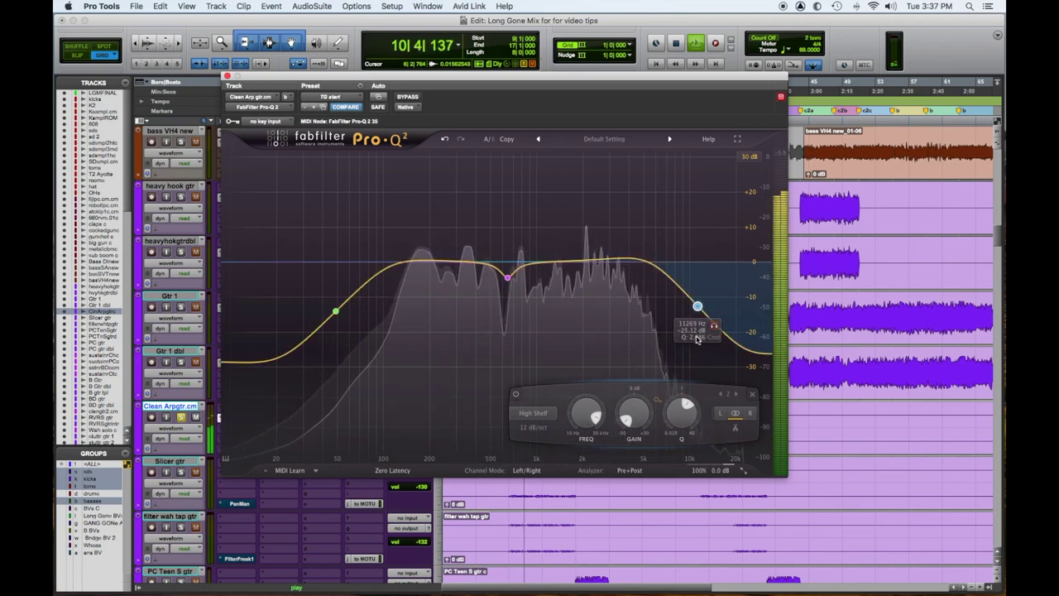
{"action": "left_click", "coordinate": [228, 75]}
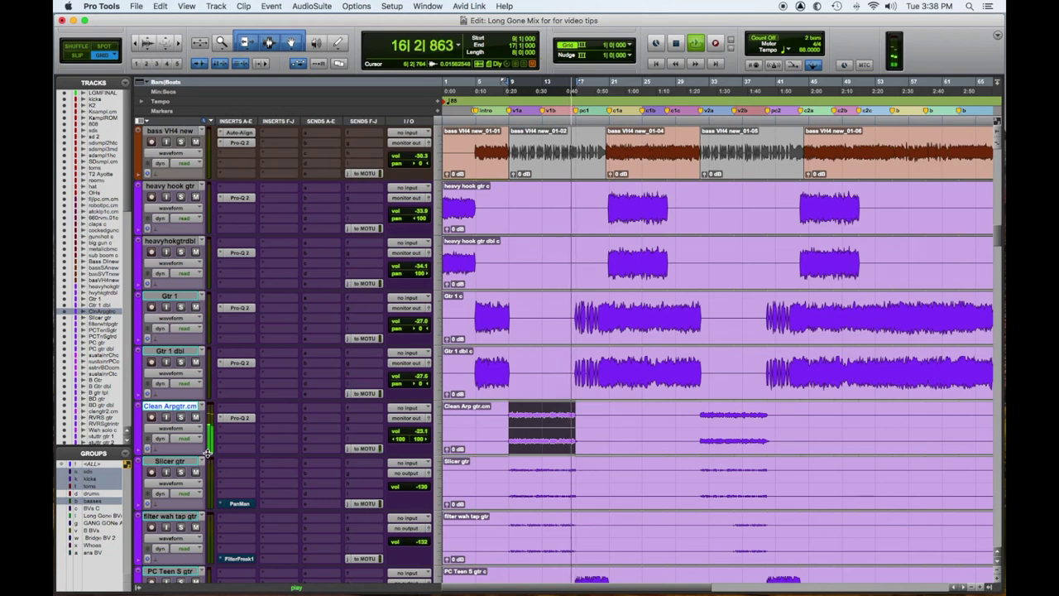
Solo the Slicer gtr with Pro-Q 2 inserted on it, and raise its low shelf to about 42 Hz.
{"action": "left_click", "coordinate": [181, 471]}
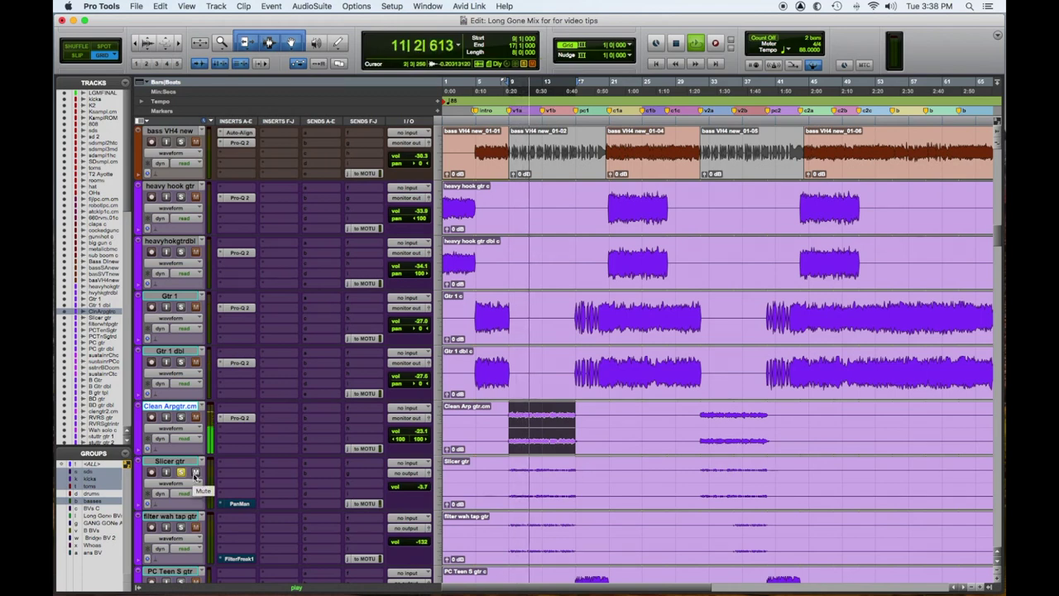
{"action": "left_click", "coordinate": [239, 473]}
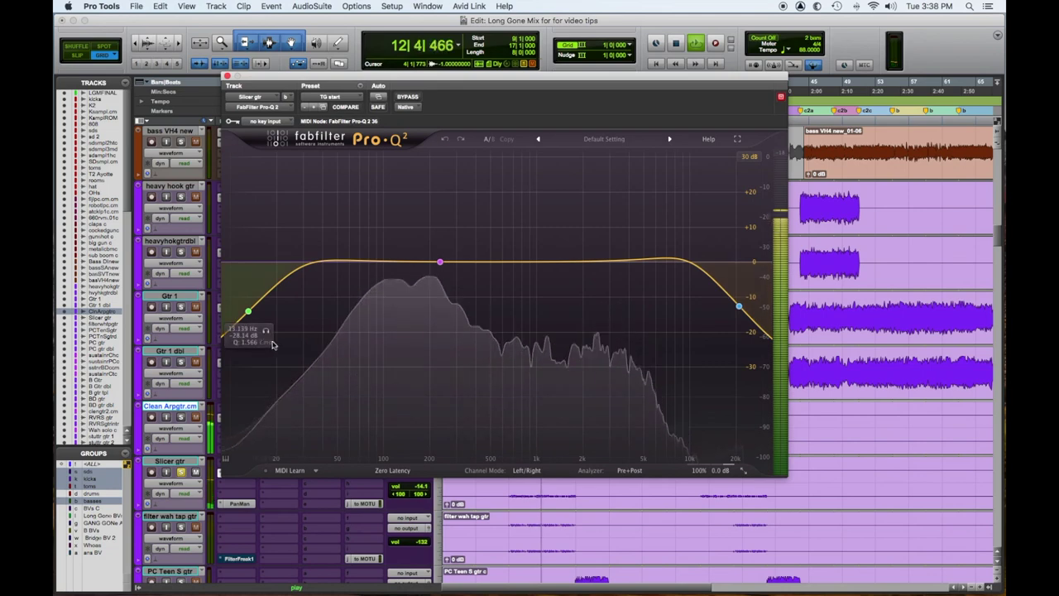
{"action": "left_click_drag", "start_coordinate": [273, 344], "coordinate": [349, 342]}
Boost the Slicer gtr mid bell with a narrower Q to find the mud, and cut it to about -7 dB near 460 Hz.
{"action": "left_click", "coordinate": [441, 263]}
{"action": "left_click_drag", "start_coordinate": [441, 263], "coordinate": [471, 207]}
{"action": "left_click_drag", "start_coordinate": [519, 413], "coordinate": [508, 282]}
{"action": "left_click_drag", "start_coordinate": [471, 202], "coordinate": [485, 286]}
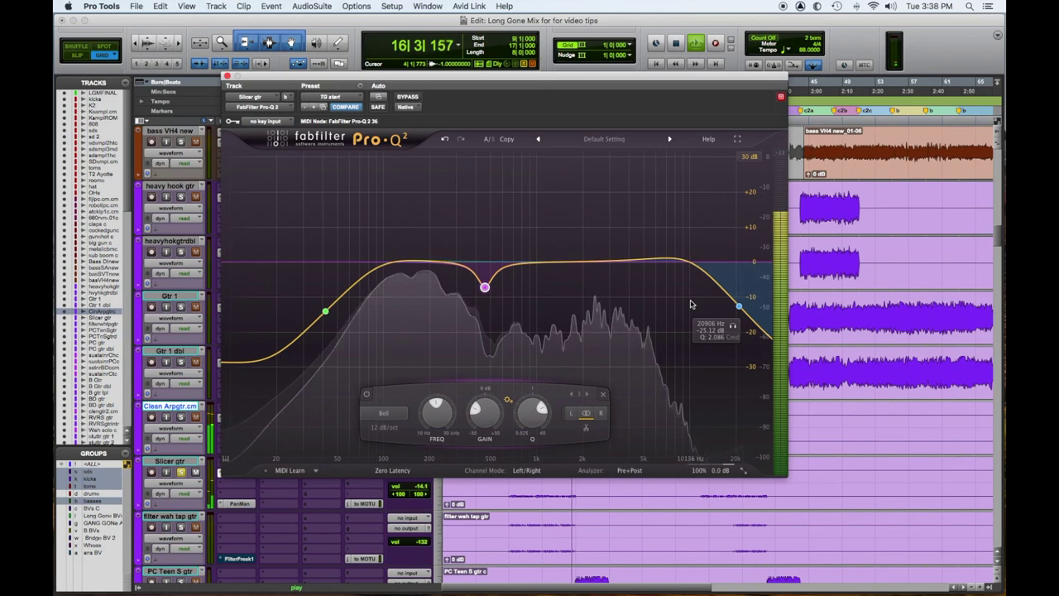
Lower the Slicer gtr high shelf to about 8.7 kHz and close its EQ.
{"action": "left_click_drag", "start_coordinate": [735, 328], "coordinate": [674, 344]}
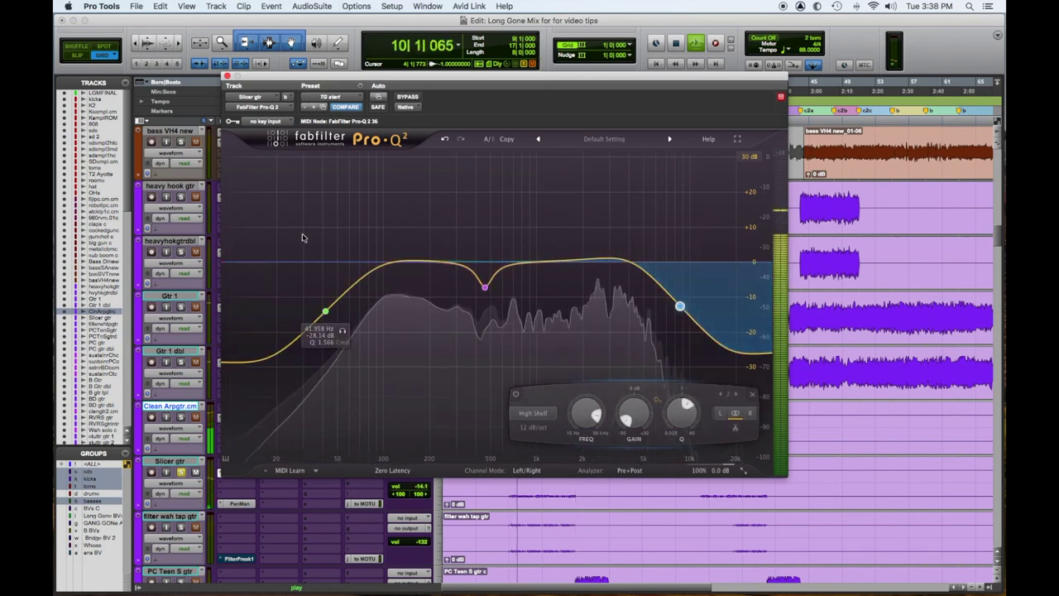
{"action": "left_click", "coordinate": [227, 75]}
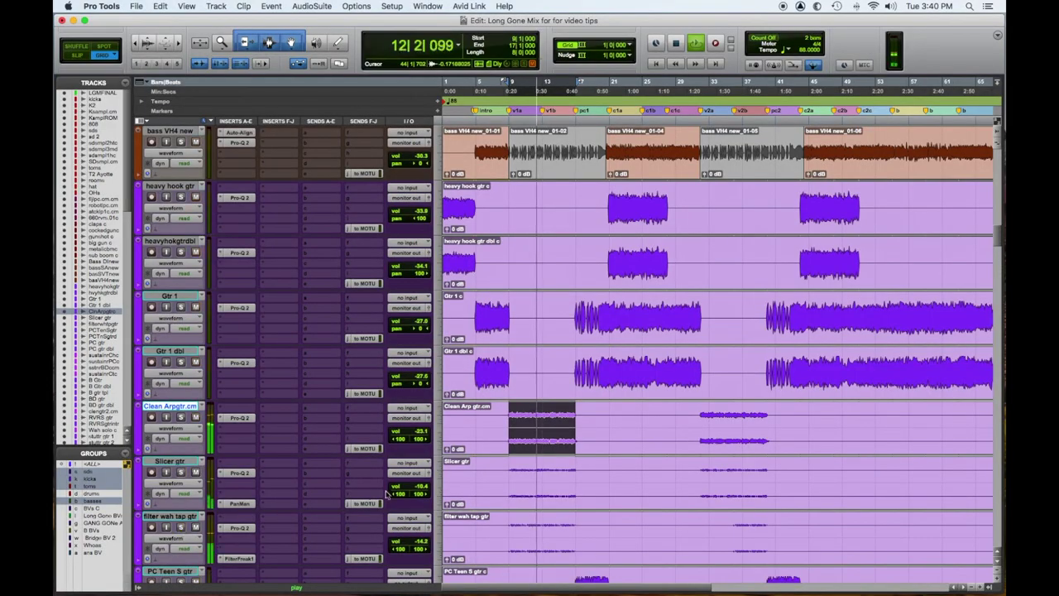
Select bars 17 to 22 across the PC Teen S gtr, its double, PC gtr and PC gtr dbl, and route their outputs to monitor out.
{"action": "scroll", "coordinate": [380, 505], "scroll_direction": "down", "scroll_amount": 9}
{"action": "scroll", "coordinate": [392, 508], "scroll_direction": "down", "scroll_amount": 1}
{"action": "scroll", "coordinate": [392, 508], "scroll_direction": "up", "scroll_amount": 7}
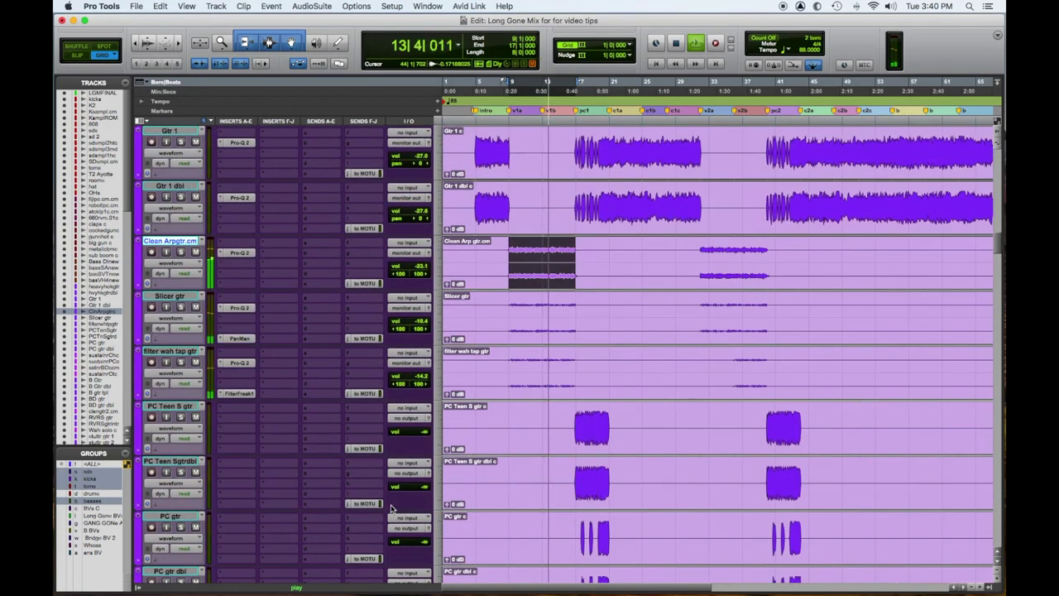
{"action": "scroll", "coordinate": [392, 509], "scroll_direction": "up", "scroll_amount": 1}
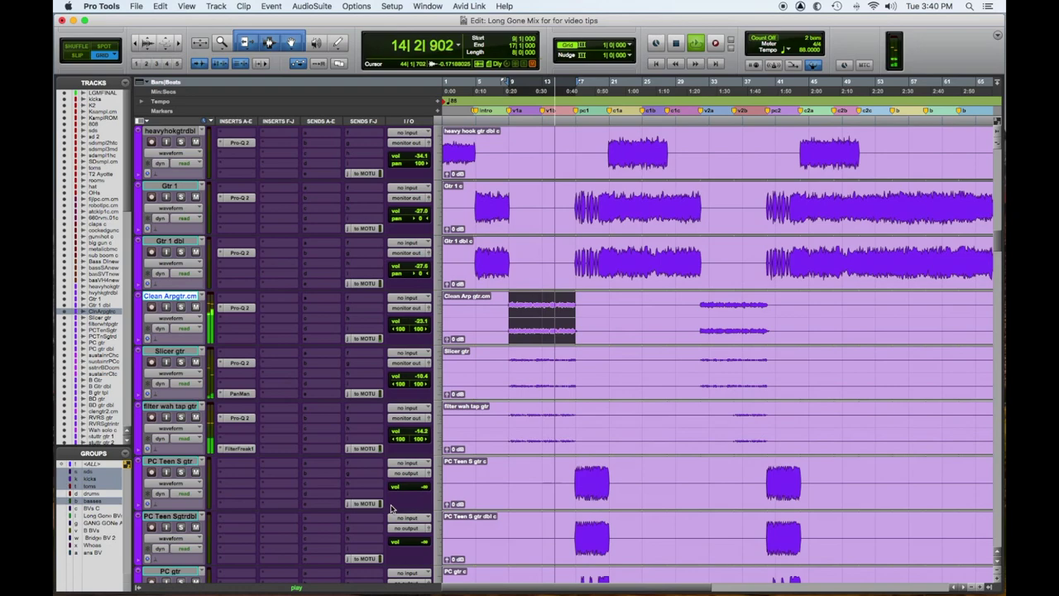
{"action": "scroll", "coordinate": [537, 507], "scroll_direction": "up", "scroll_amount": 7}
{"action": "scroll", "coordinate": [537, 506], "scroll_direction": "down", "scroll_amount": 4}
{"action": "scroll", "coordinate": [537, 506], "scroll_direction": "down", "scroll_amount": 5}
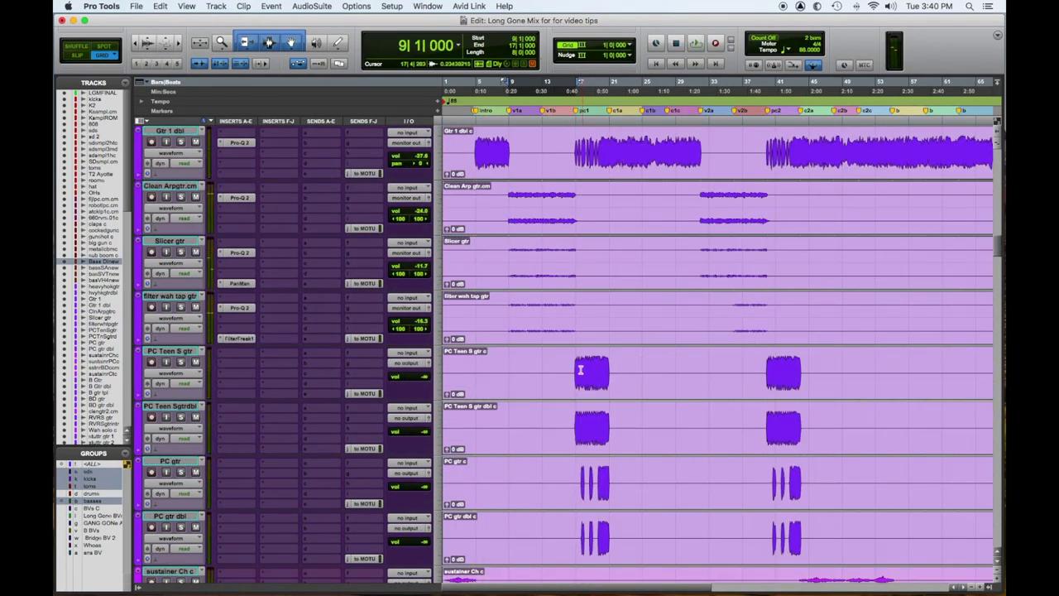
{"action": "left_click_drag", "start_coordinate": [572, 369], "coordinate": [617, 517]}
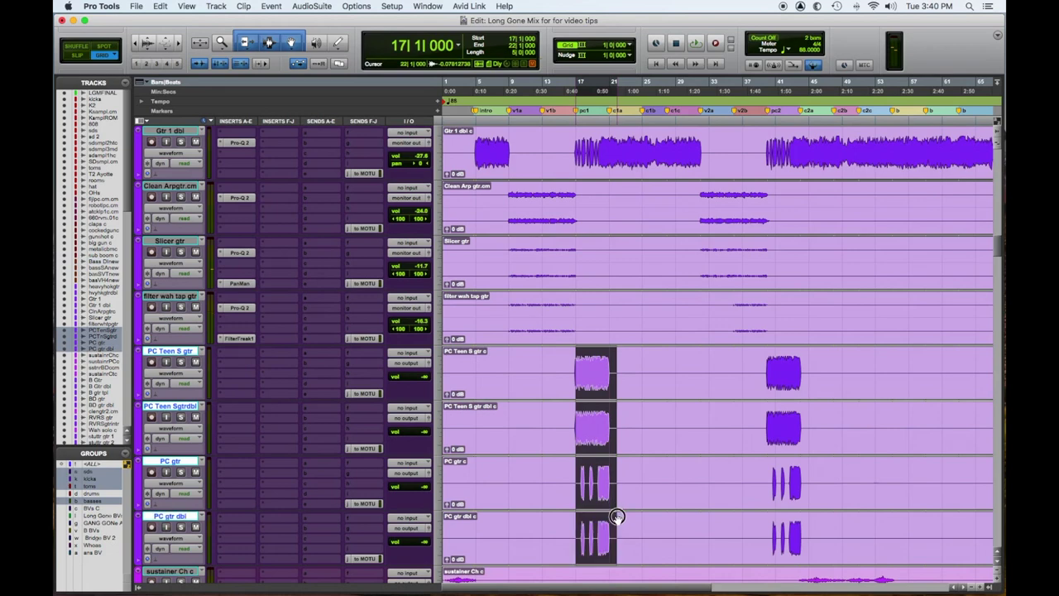
{"action": "left_click", "coordinate": [406, 365]}
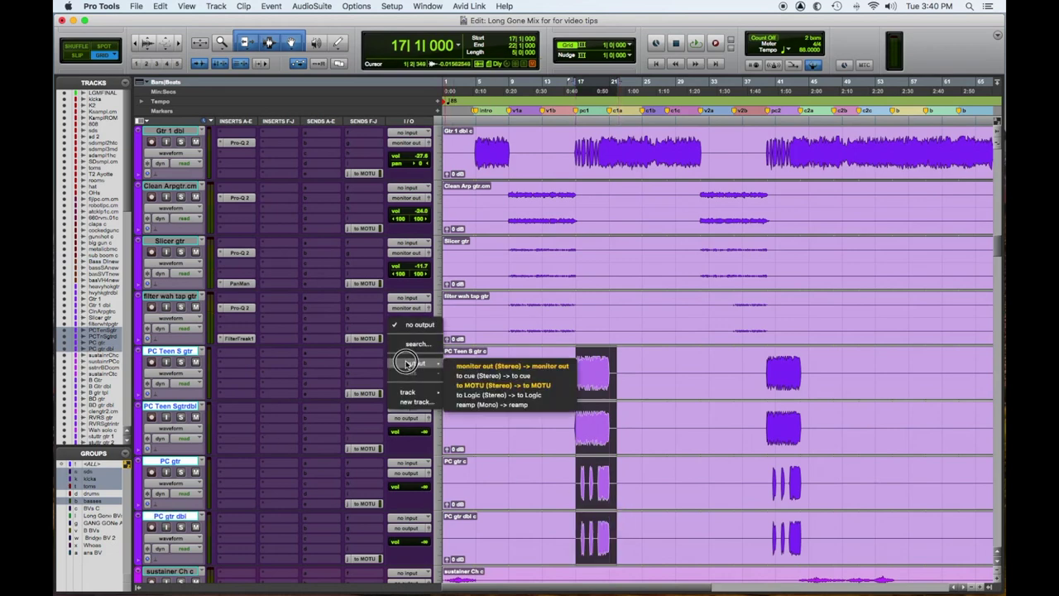
{"action": "key", "text": "Escape"}
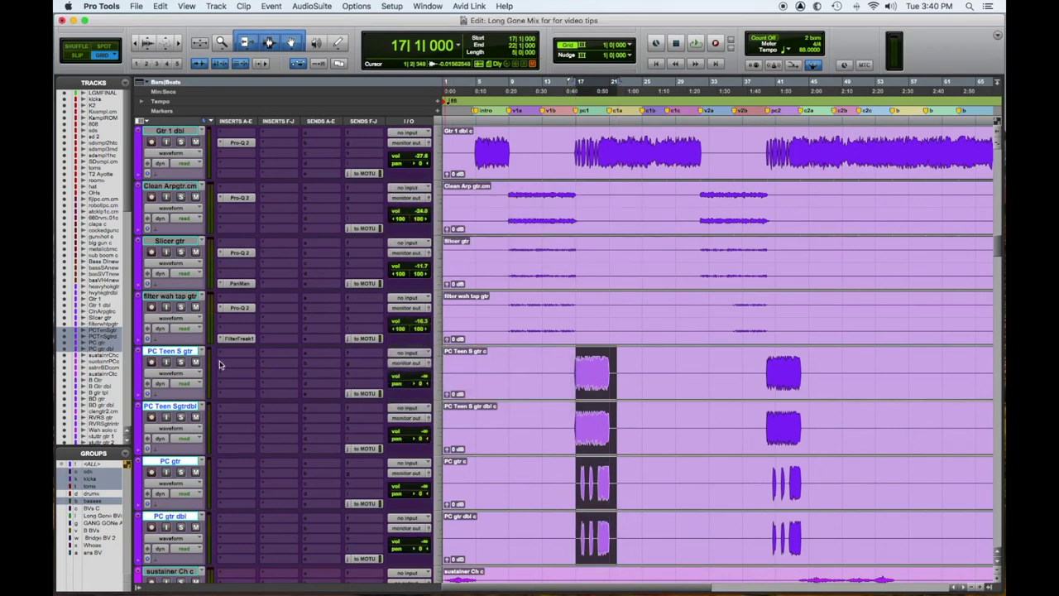
Insert the mono FabFilter Pro-Q 2 as a native plug-in on the four selected PC guitar tracks.
{"action": "left_click", "coordinate": [219, 365]}
{"action": "mouse_move", "coordinate": [281, 372]}
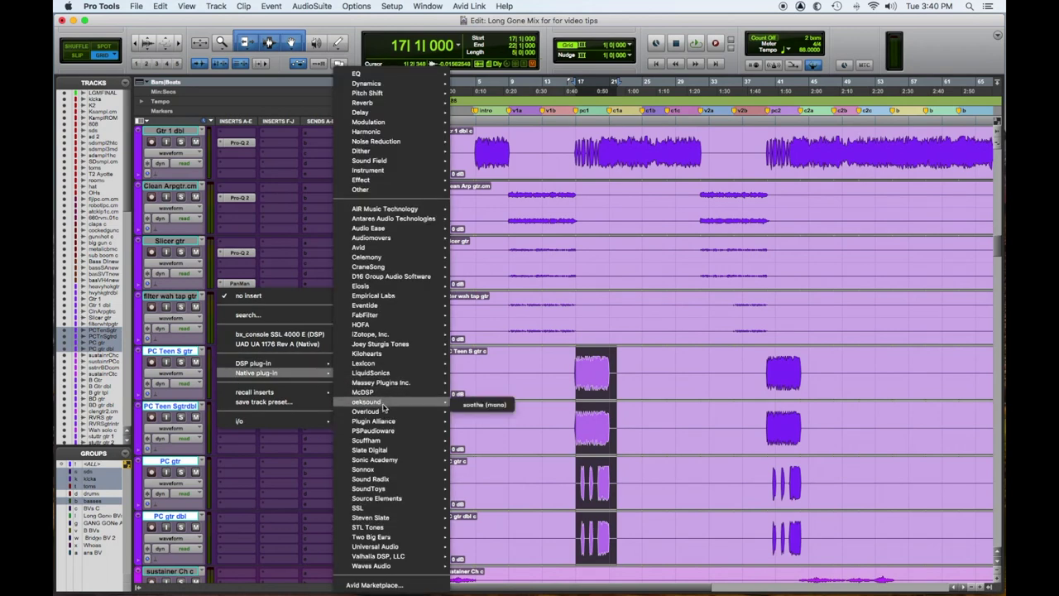
{"action": "mouse_move", "coordinate": [372, 327]}
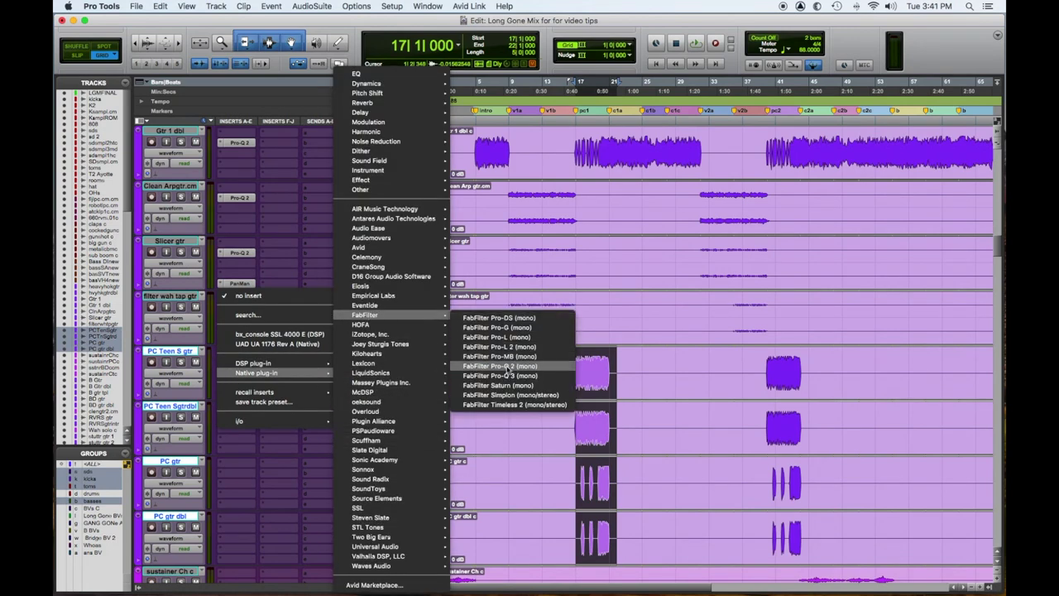
{"action": "left_click", "coordinate": [507, 371]}
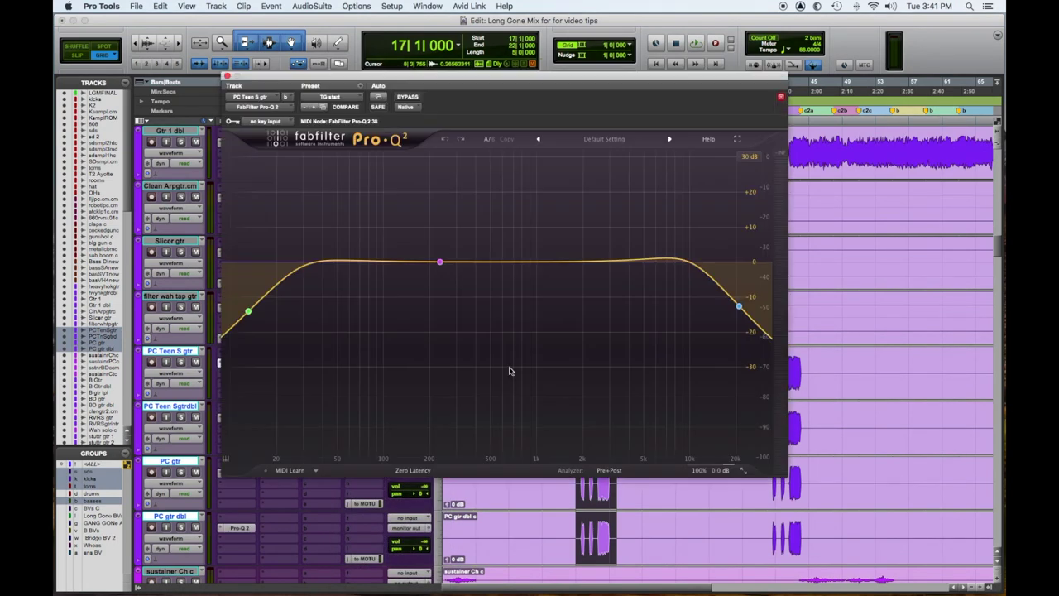
Solo the PC Teen S gtr, play the selection, and raise its low shelf to about 97 Hz while auditioning the band.
{"action": "left_click", "coordinate": [181, 362]}
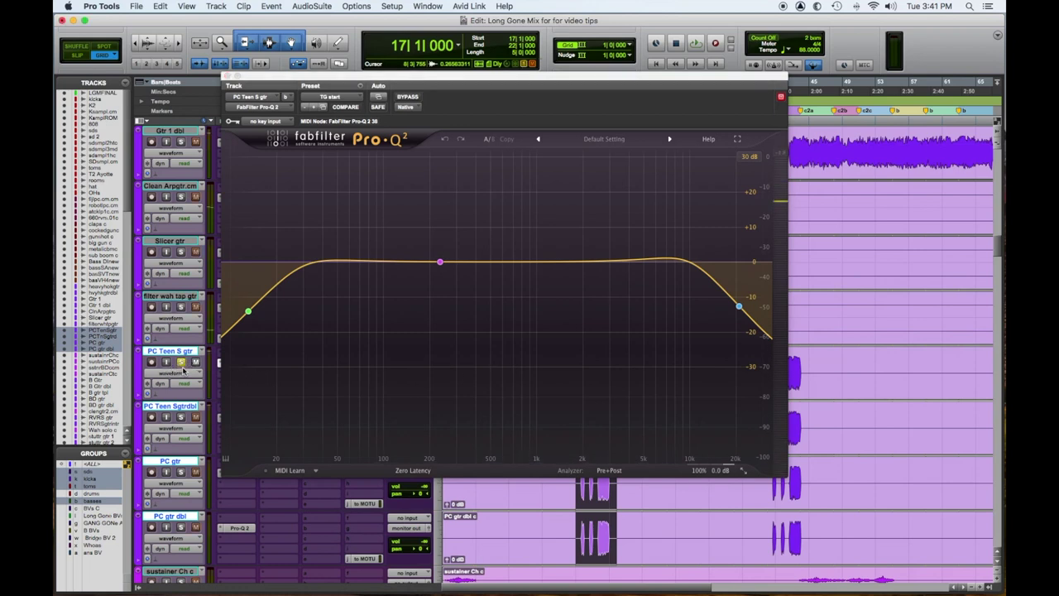
{"action": "key", "text": "space"}
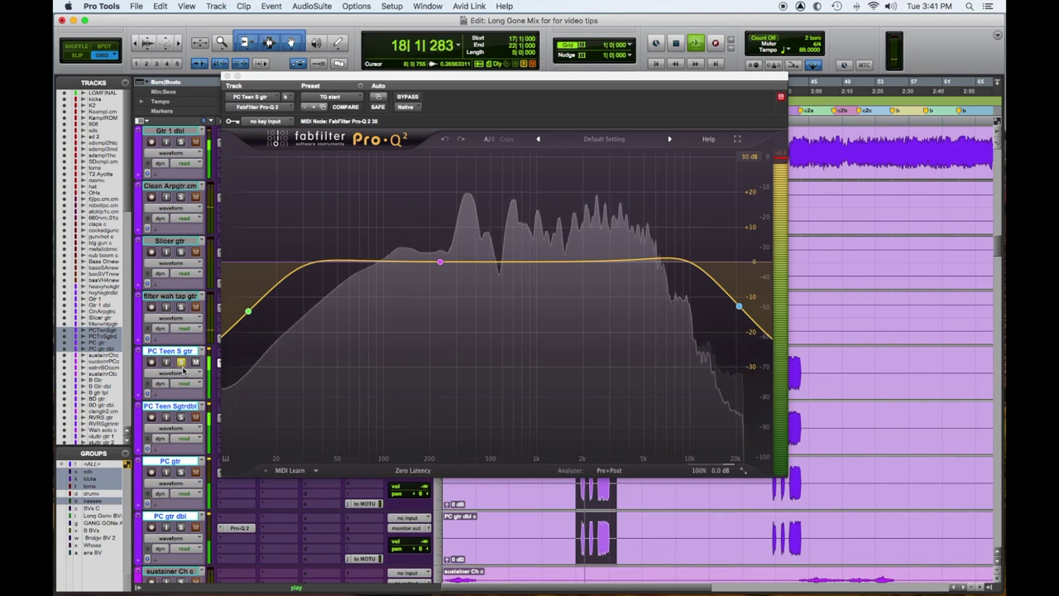
{"action": "left_click_drag", "start_coordinate": [252, 324], "coordinate": [382, 334]}
{"action": "left_click_drag", "start_coordinate": [383, 335], "coordinate": [384, 336]}
{"action": "key", "text": "space"}
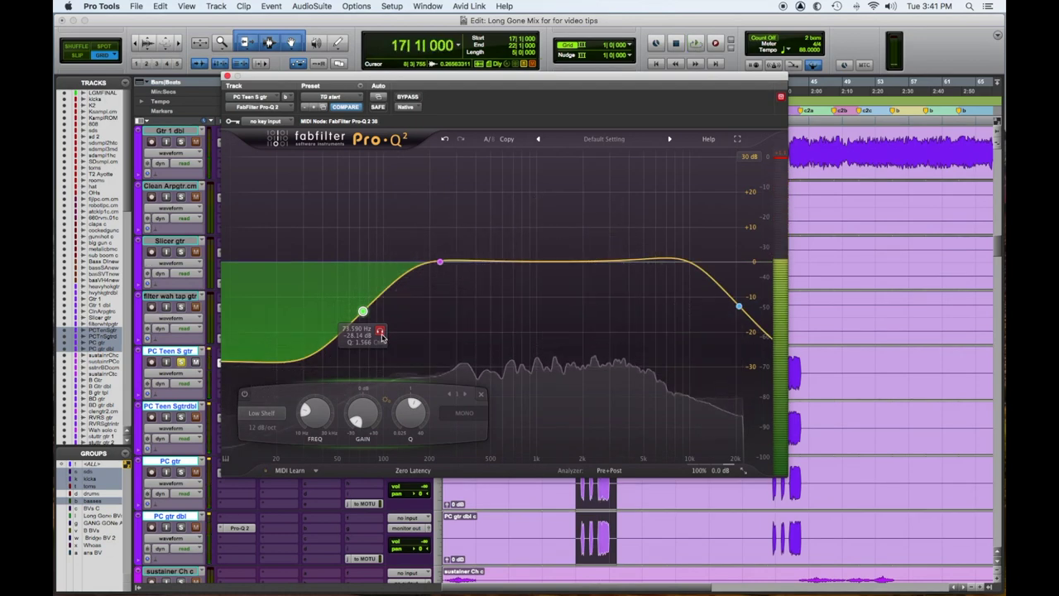
{"action": "key", "text": "space"}
{"action": "mouse_move", "coordinate": [381, 334]}
{"action": "left_mouse_down"}
{"action": "mouse_move", "coordinate": [427, 333]}
{"action": "mouse_move", "coordinate": [399, 332]}
{"action": "left_mouse_up"}
{"action": "key", "text": "space"}
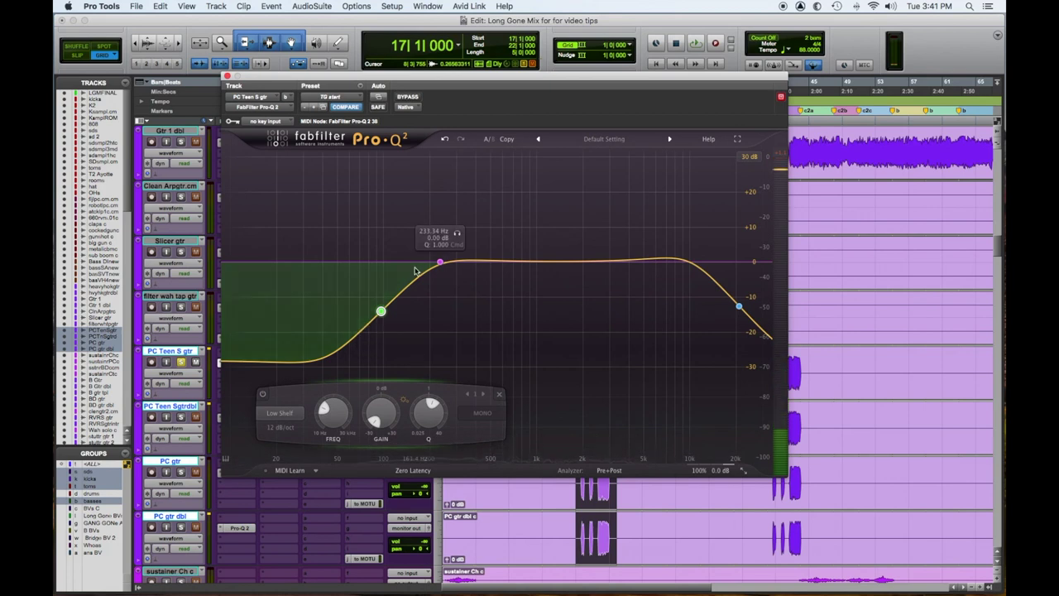
Sweep a boosted narrow bell to about 532 Hz on the PC Teen S gtr during playback, and turn it into a cut of about 6 dB.
{"action": "left_click_drag", "start_coordinate": [442, 264], "coordinate": [492, 218]}
{"action": "left_click_drag", "start_coordinate": [534, 405], "coordinate": [535, 378]}
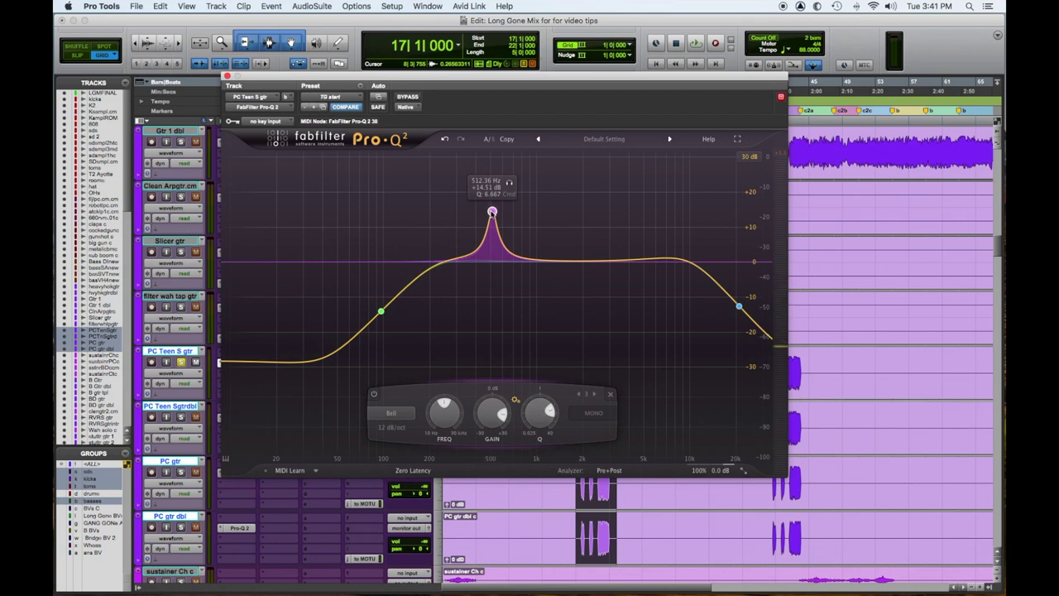
{"action": "key", "text": "space"}
{"action": "left_click_drag", "start_coordinate": [492, 213], "coordinate": [494, 179]}
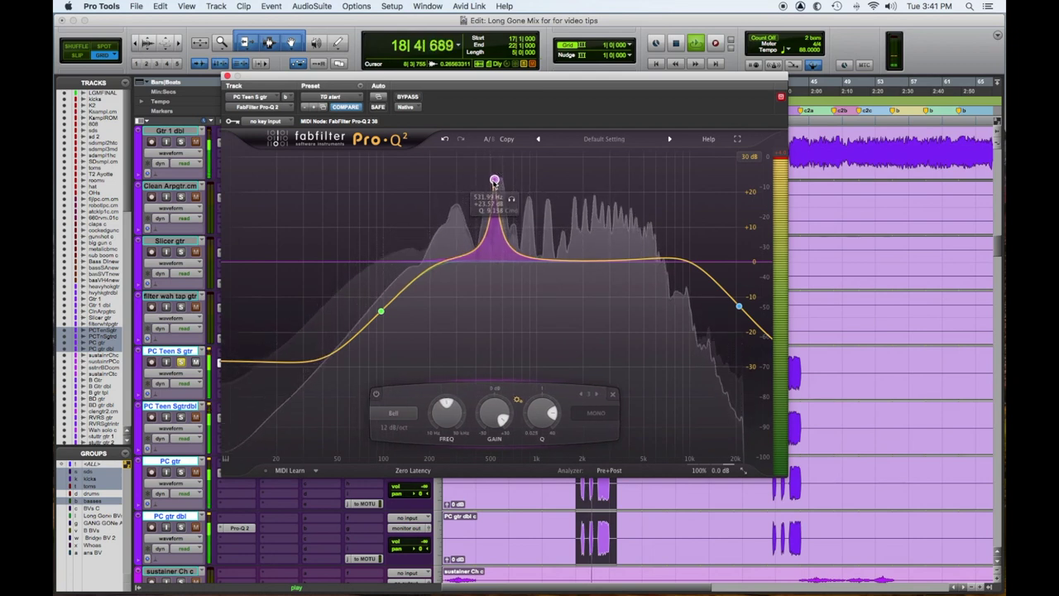
{"action": "key", "text": "space"}
{"action": "left_click_drag", "start_coordinate": [494, 412], "coordinate": [487, 488]}
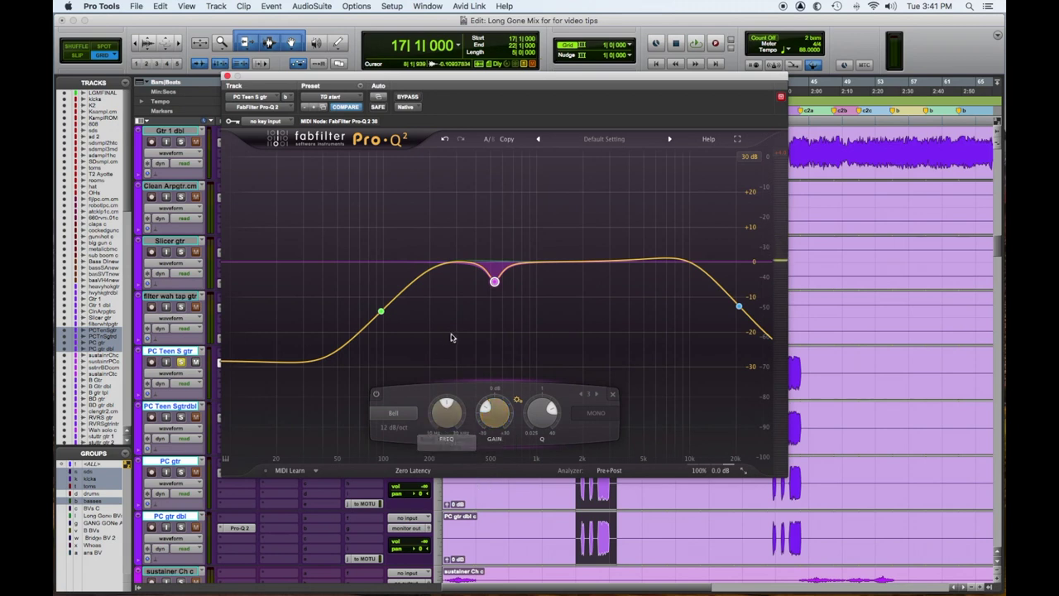
Steepen the PC Teen S gtr high shelf to 36 dB/oct and lower it to about 6.6 kHz during playback.
{"action": "mouse_move", "coordinate": [743, 310]}
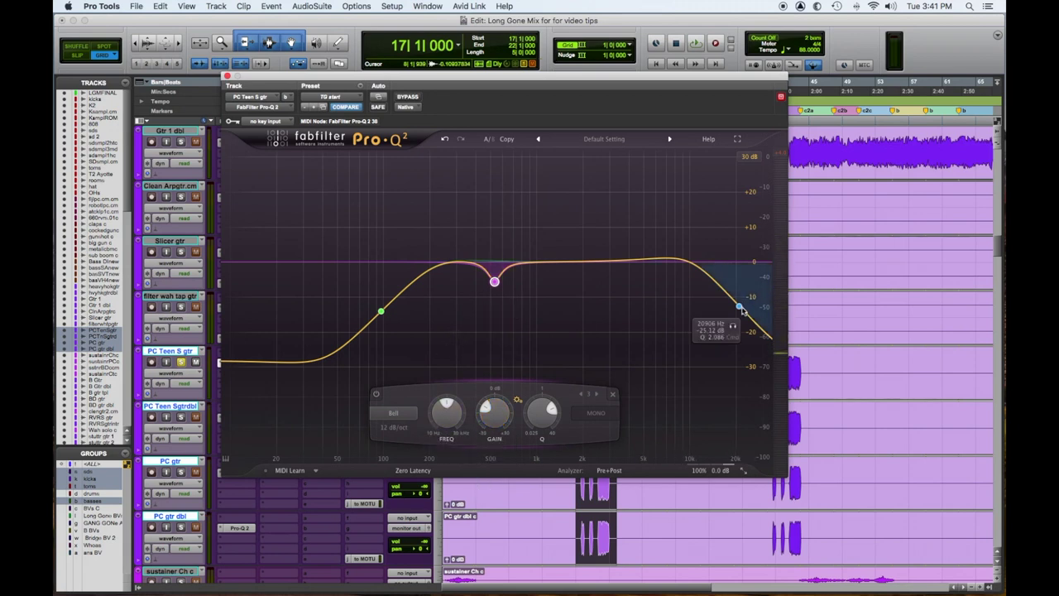
{"action": "key", "text": "space"}
{"action": "left_click_drag", "start_coordinate": [733, 327], "coordinate": [674, 335]}
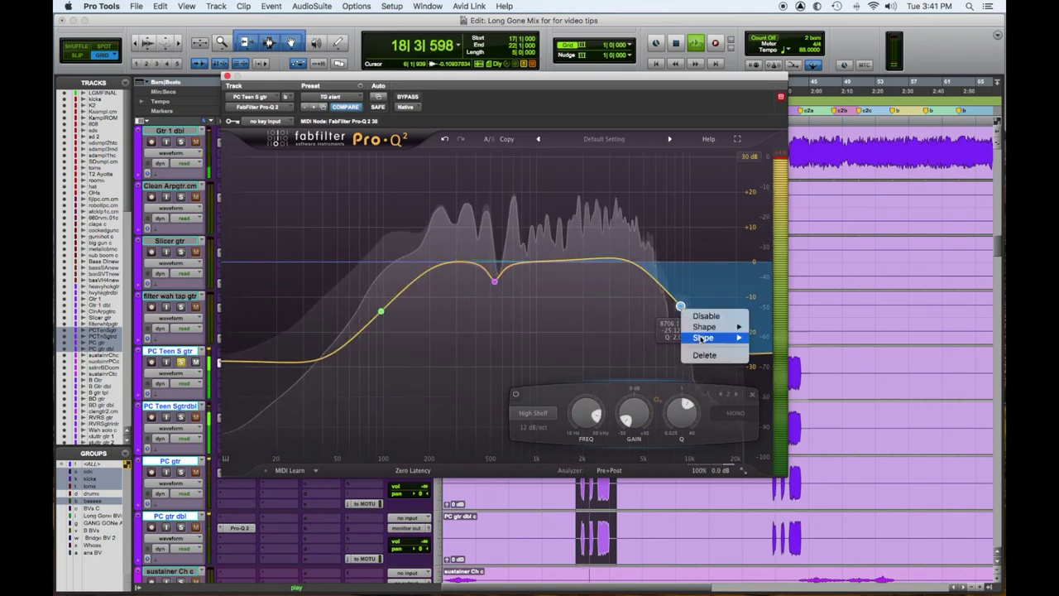
{"action": "mouse_move", "coordinate": [702, 338]}
{"action": "left_click", "coordinate": [778, 393]}
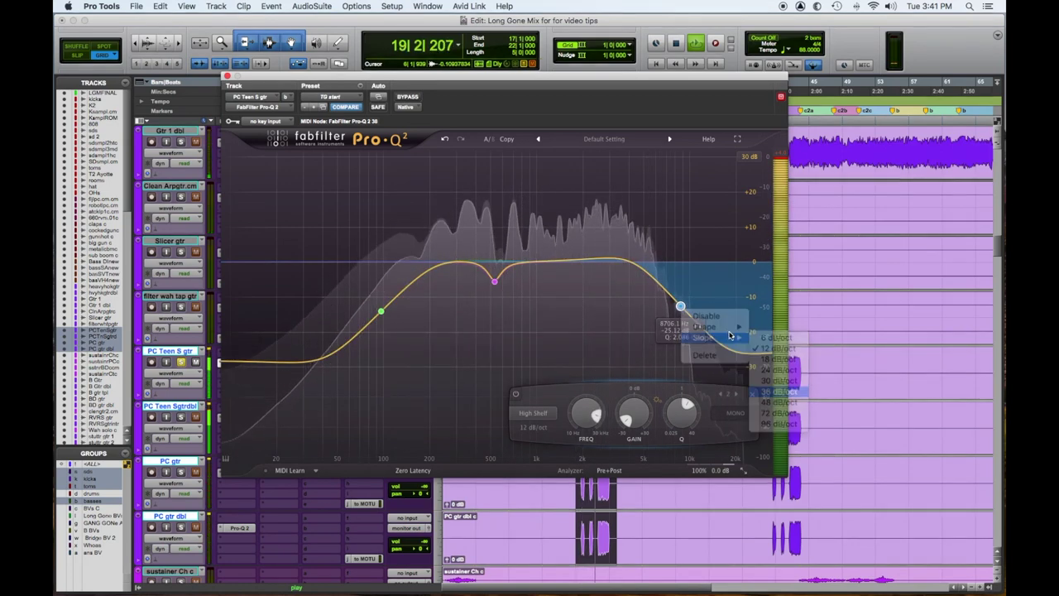
{"action": "left_click_drag", "start_coordinate": [686, 333], "coordinate": [673, 334]}
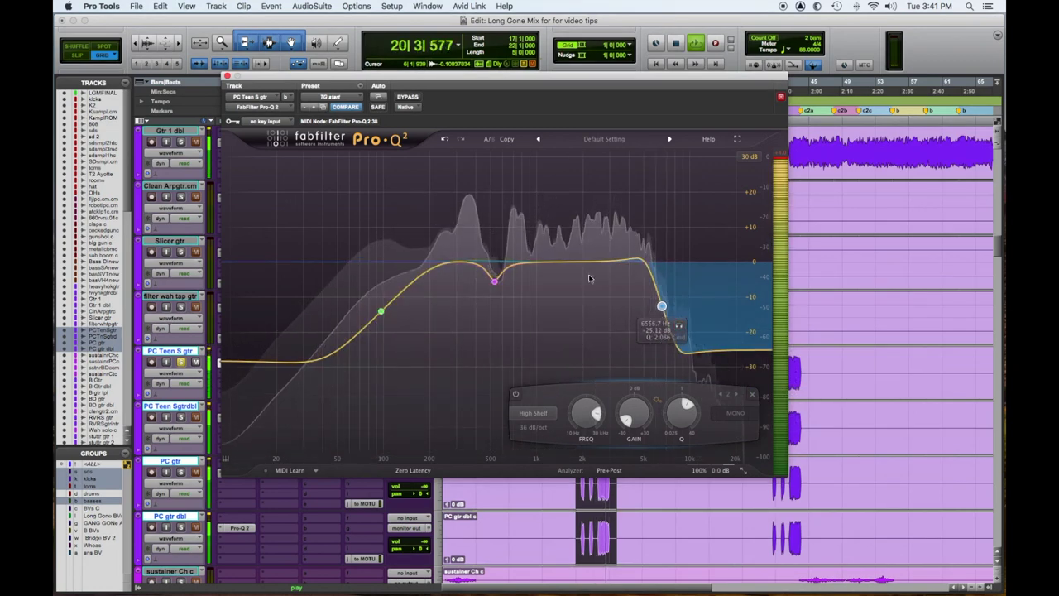
Compare the PC Teen S gtr EQ with bypass during playback, raise its high shelf frequency slightly, and close the EQ.
{"action": "key", "text": "space"}
{"action": "key", "text": "space"}
{"action": "left_click", "coordinate": [410, 98]}
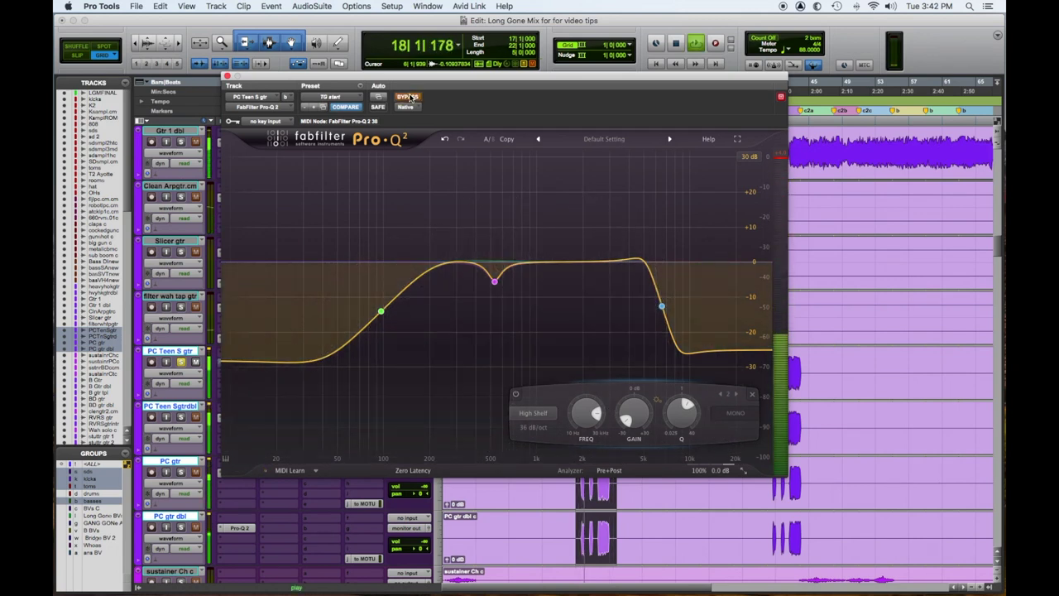
{"action": "left_click", "coordinate": [409, 97]}
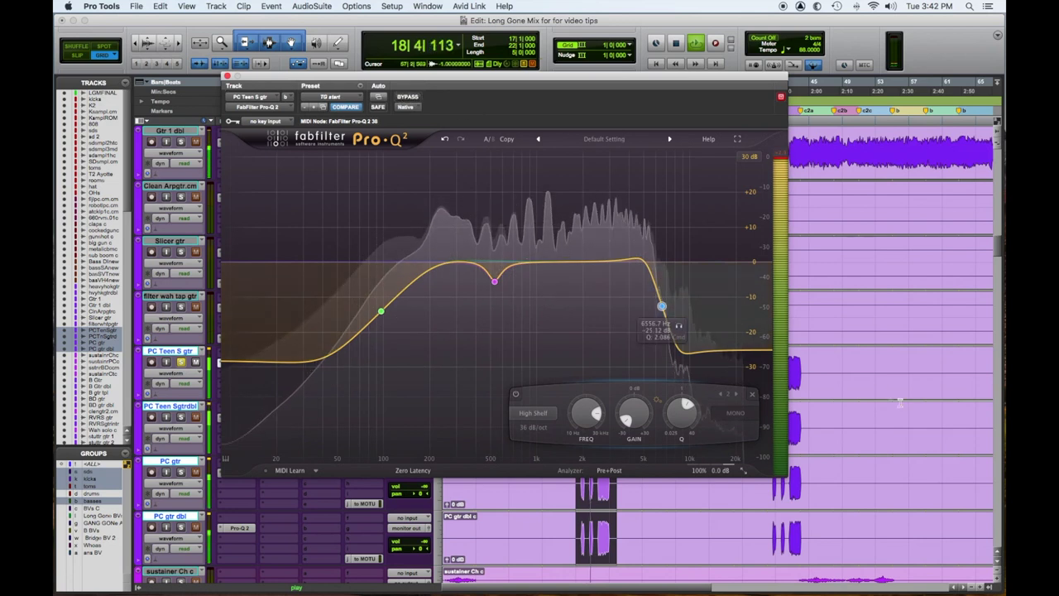
{"action": "left_click_drag", "start_coordinate": [662, 306], "coordinate": [673, 308]}
{"action": "key", "text": "space"}
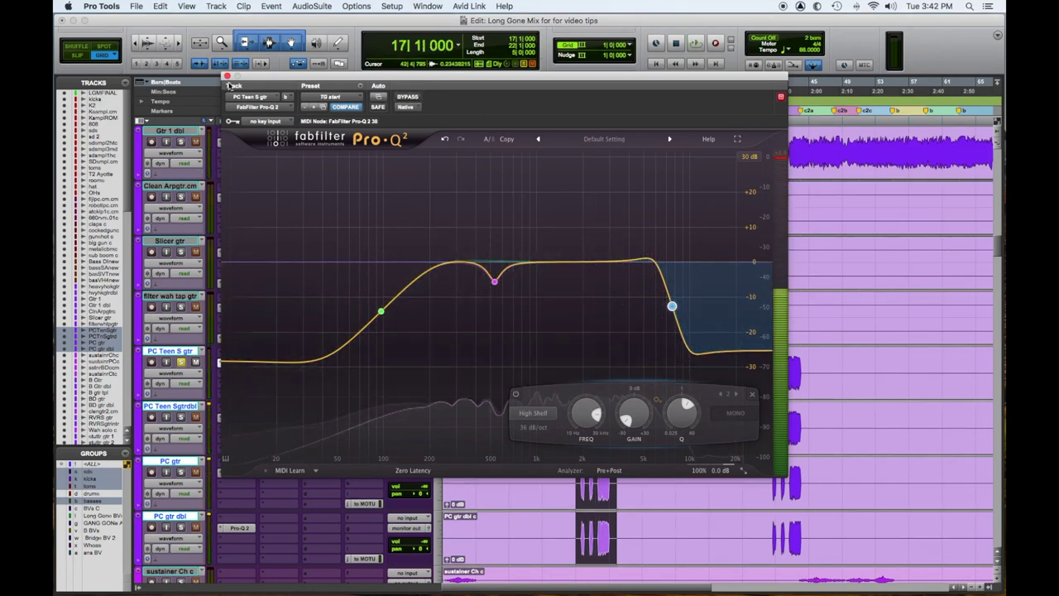
{"action": "left_click", "coordinate": [228, 76]}
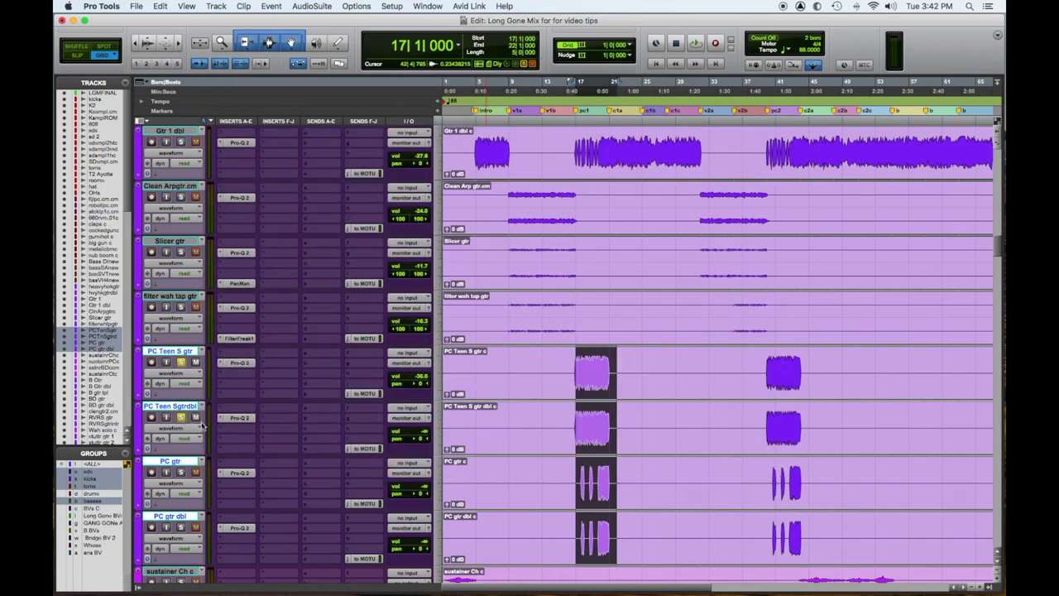
On the PC Teen S gtr double's EQ, raise the high shelf to about 9 kHz and deepen the low shelf near 100 Hz during playback.
{"action": "key", "text": "space"}
{"action": "left_click", "coordinate": [239, 419]}
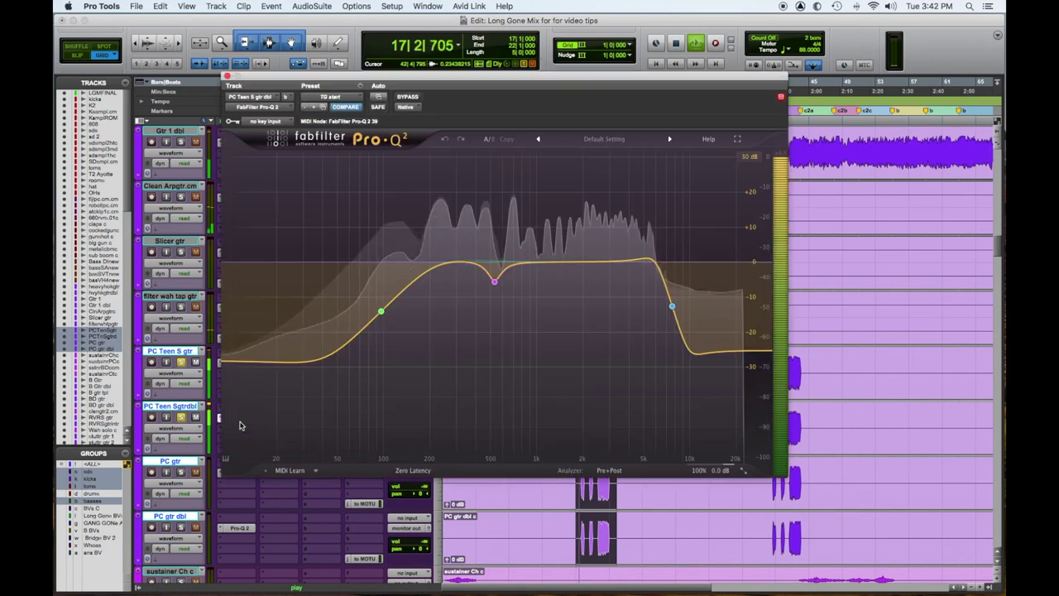
{"action": "left_click_drag", "start_coordinate": [673, 308], "coordinate": [681, 308]}
{"action": "left_click_drag", "start_coordinate": [380, 312], "coordinate": [382, 337]}
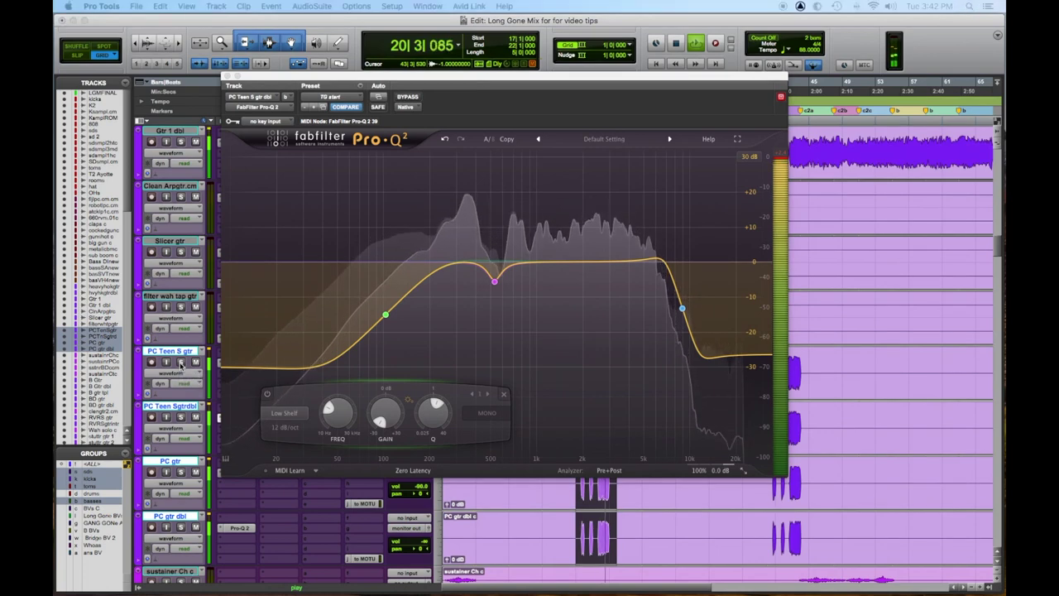
{"action": "key", "text": "super+w"}
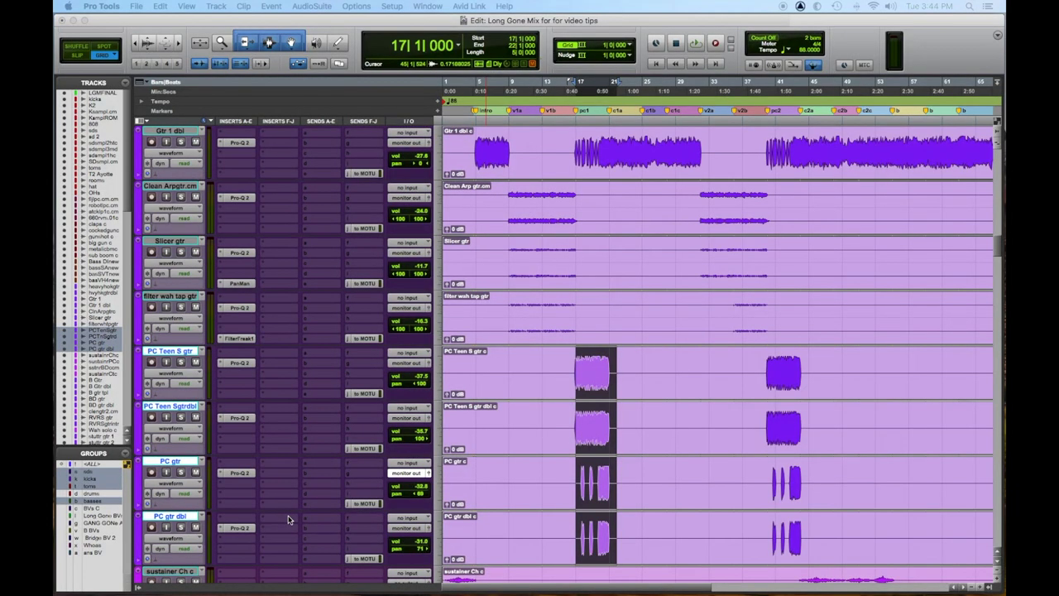
Play the mix from bar 8 and look over the guitar tracks from the heavy hook double to the bridge guitars.
{"action": "key", "text": "space"}
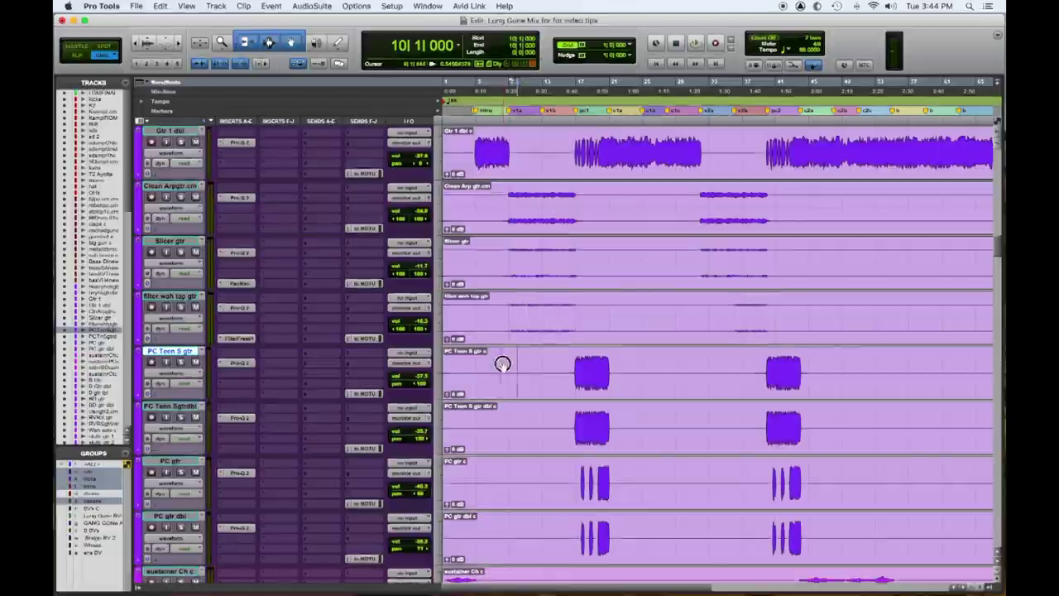
{"action": "left_click", "coordinate": [502, 364]}
{"action": "key", "text": "space"}
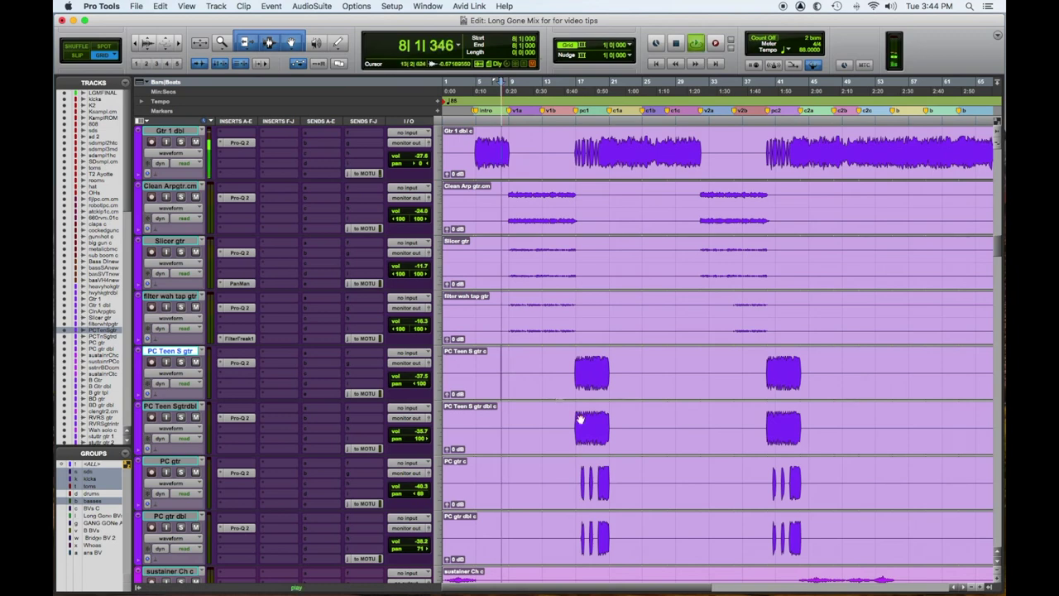
{"action": "scroll", "coordinate": [598, 439], "scroll_direction": "down", "scroll_amount": 6}
{"action": "scroll", "coordinate": [598, 440], "scroll_direction": "down", "scroll_amount": 2}
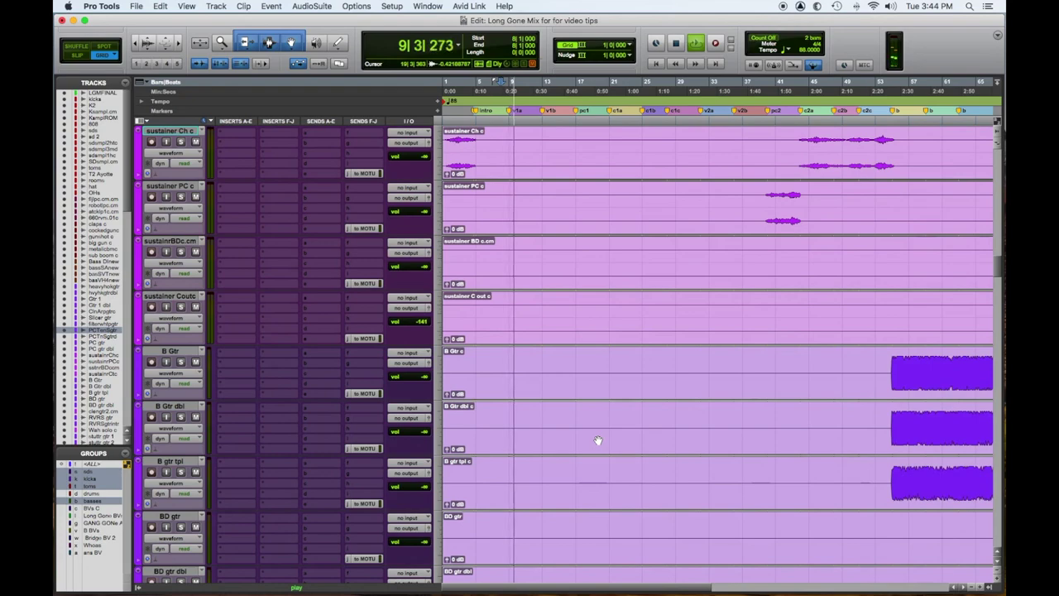
{"action": "scroll", "coordinate": [598, 439], "scroll_direction": "up", "scroll_amount": 6}
{"action": "scroll", "coordinate": [598, 440], "scroll_direction": "up", "scroll_amount": 1}
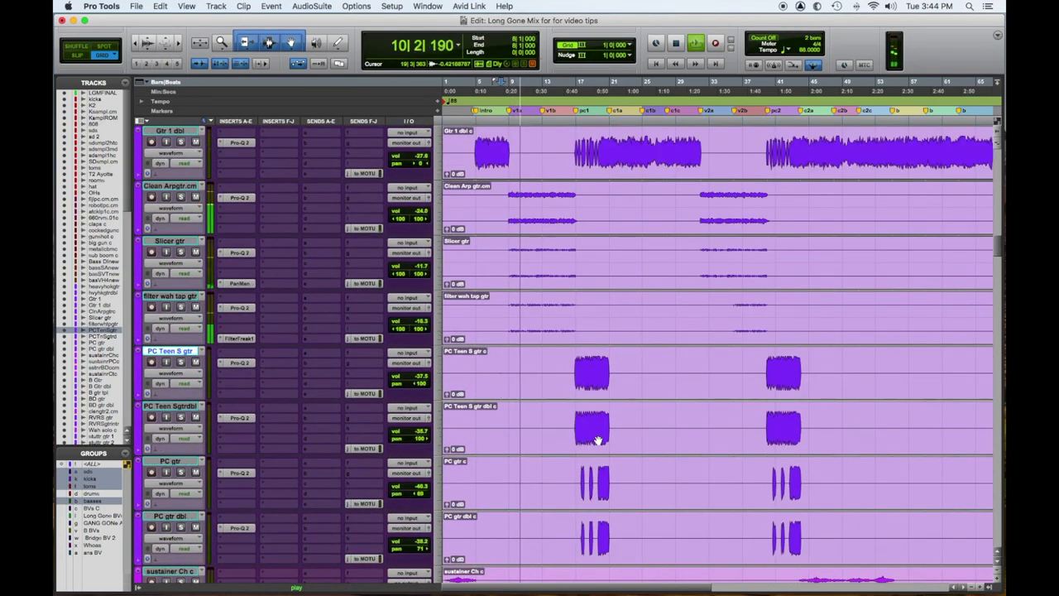
{"action": "scroll", "coordinate": [598, 439], "scroll_direction": "up", "scroll_amount": 1}
{"action": "scroll", "coordinate": [599, 440], "scroll_direction": "up", "scroll_amount": 1}
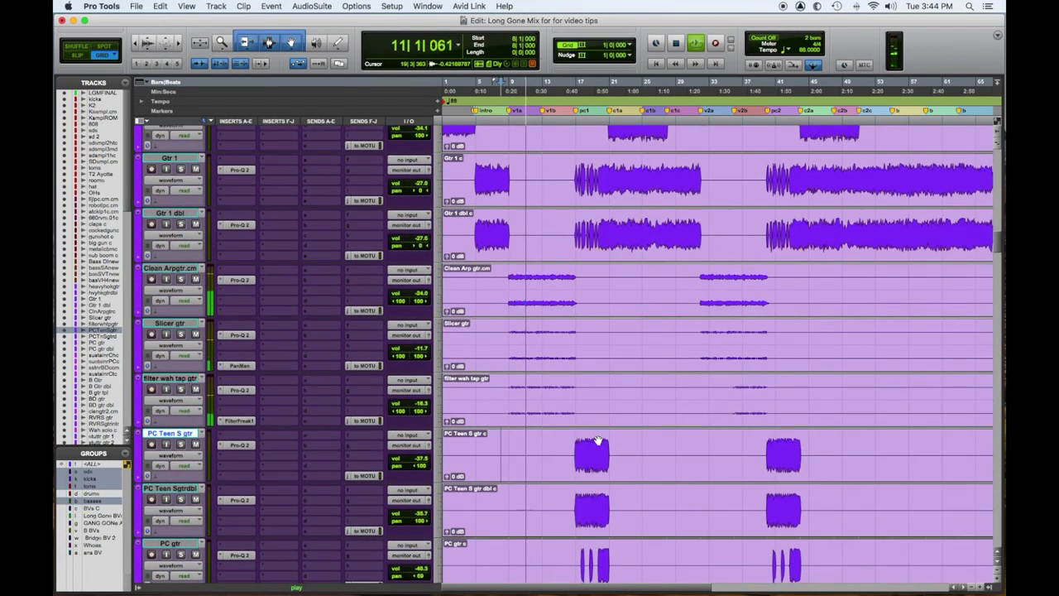
{"action": "scroll", "coordinate": [599, 440], "scroll_direction": "up", "scroll_amount": 1}
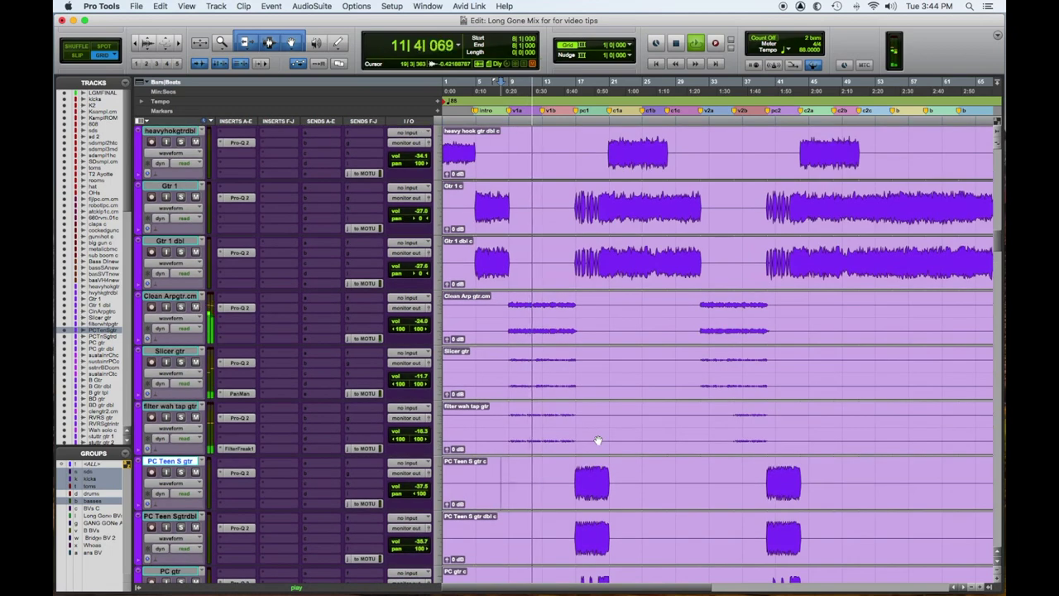